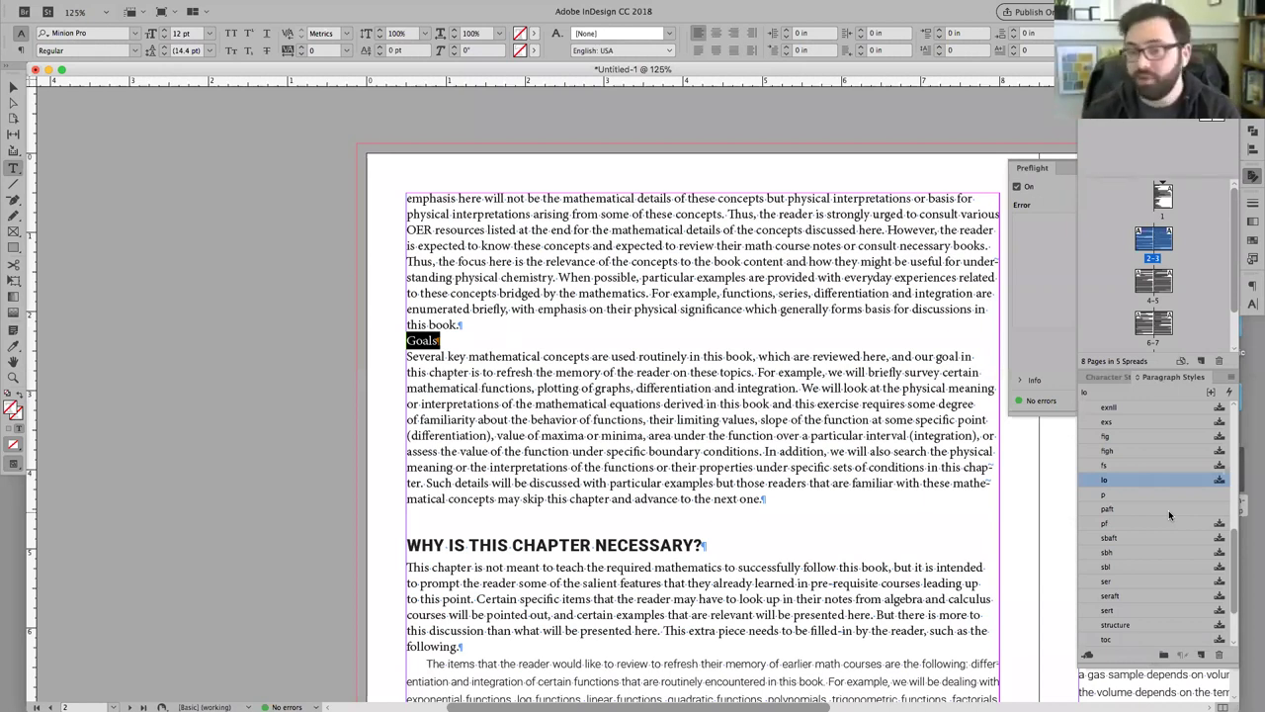
Step: Switch the styles panel to Character Styles, then hide that panel from the Window menu
{"action": "left_click", "coordinate": [1106, 378]}
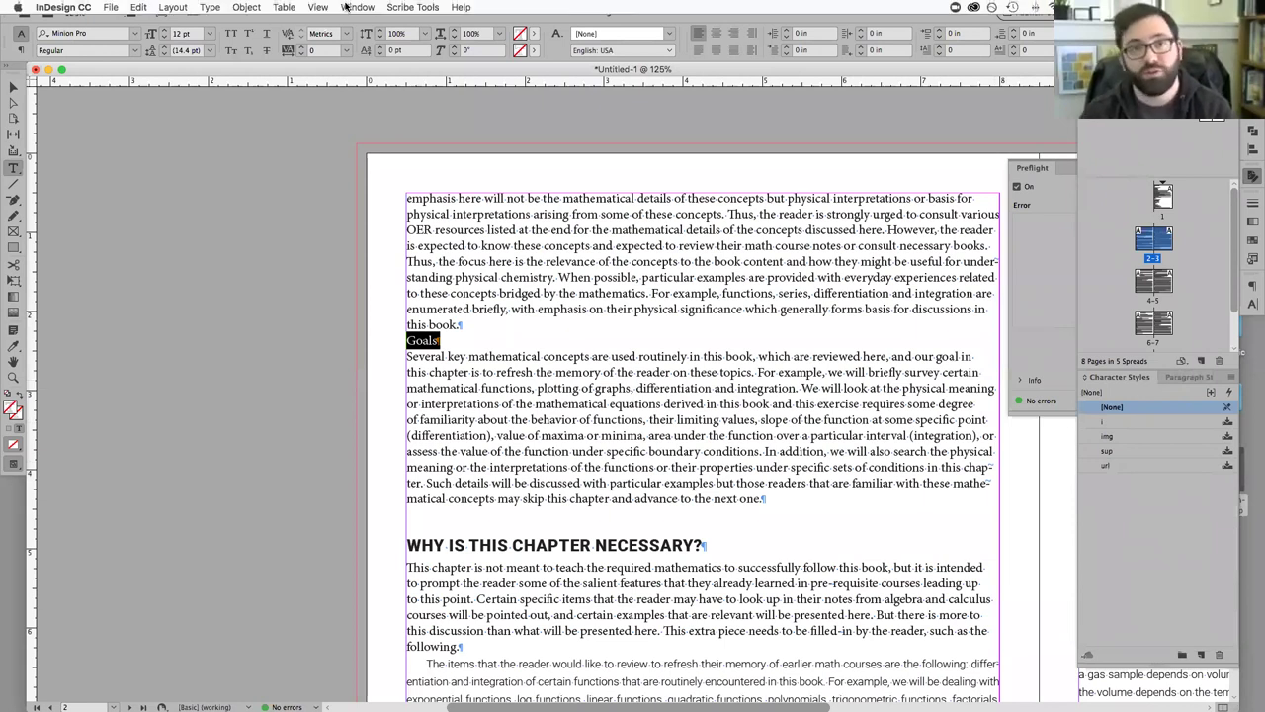
{"action": "left_click", "coordinate": [357, 7]}
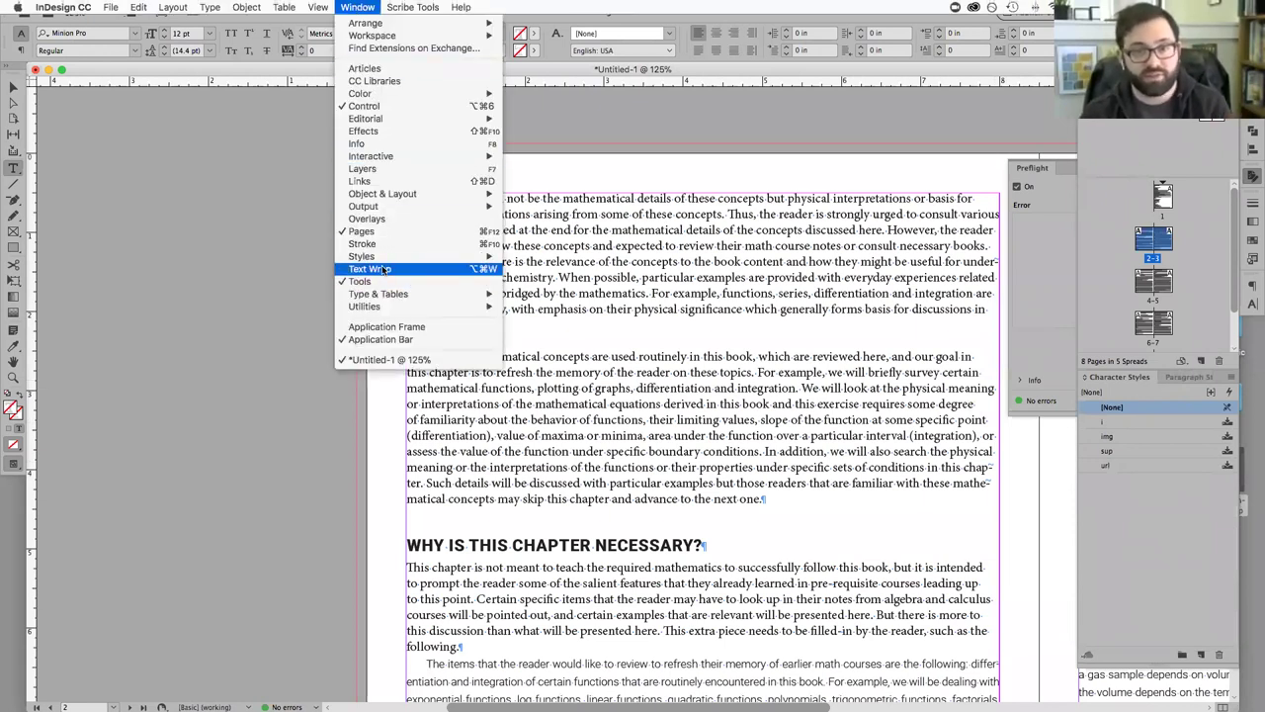
{"action": "mouse_move", "coordinate": [401, 257]}
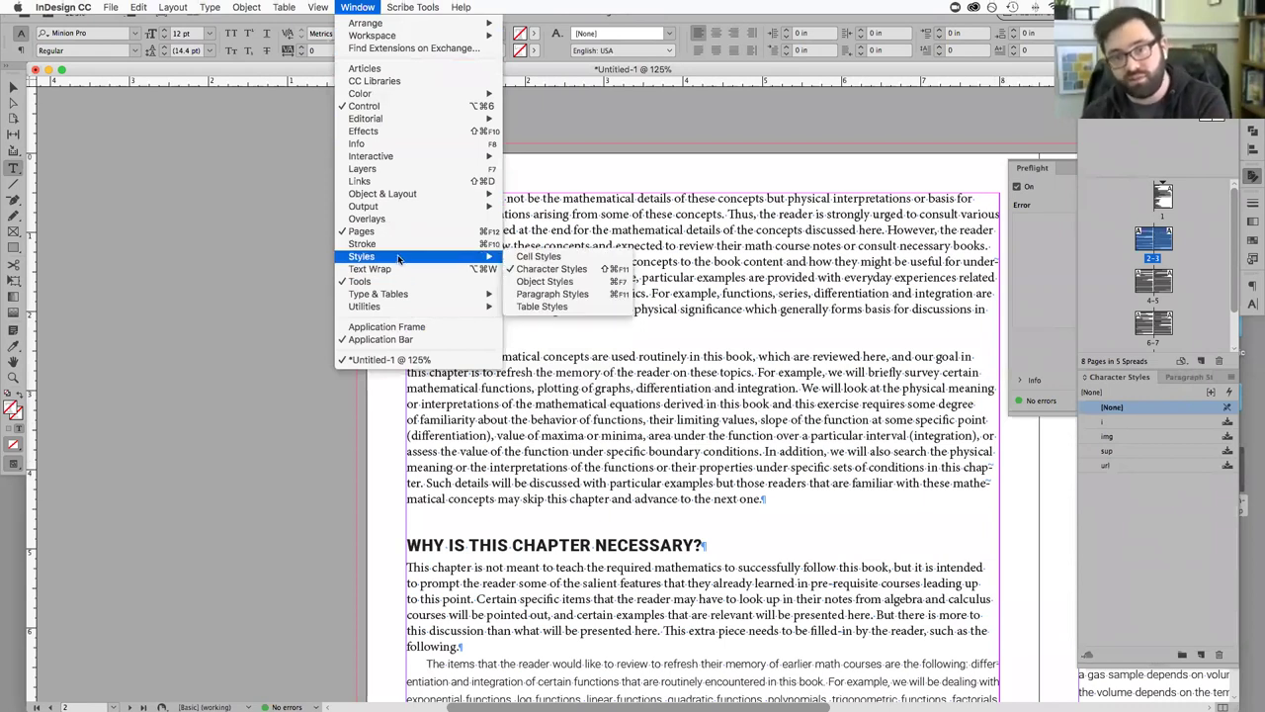
{"action": "left_click", "coordinate": [552, 269]}
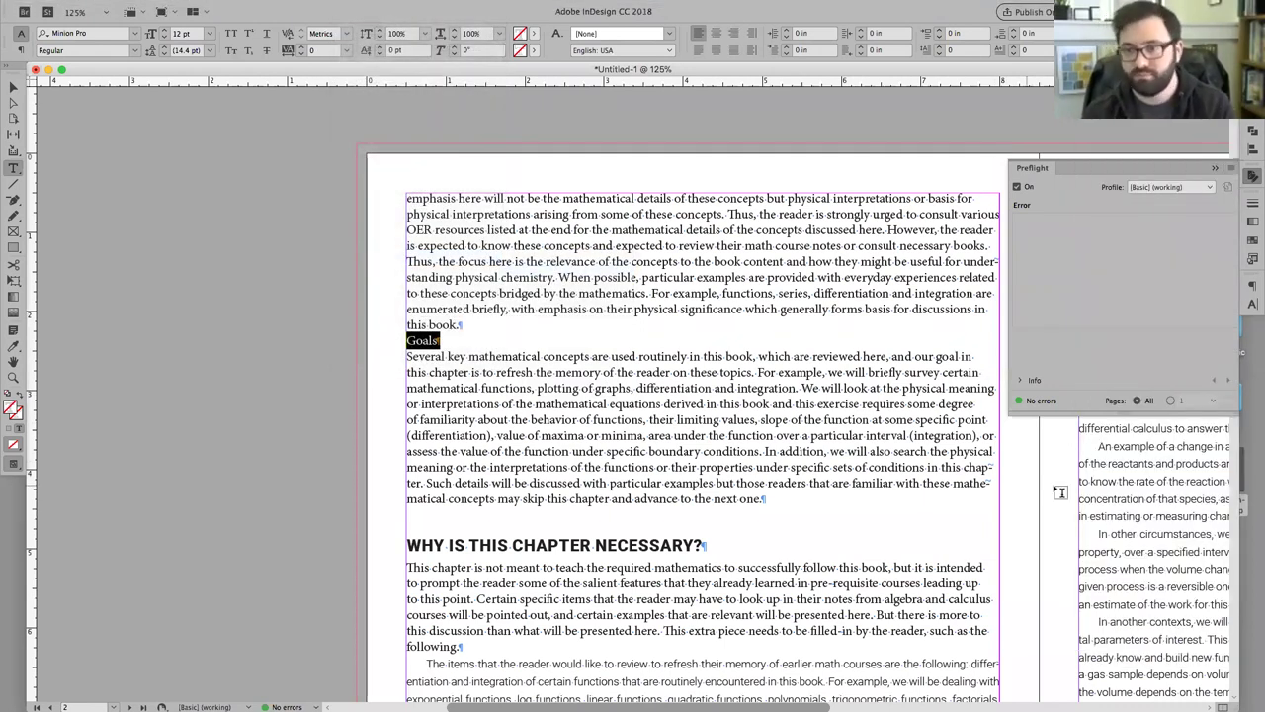
Step: Close the Preflight panel and reopen Window > Styles > Character Styles so it is docked
{"action": "key", "text": "Escape"}
{"action": "left_click", "coordinate": [1253, 286]}
{"action": "left_click", "coordinate": [1251, 305]}
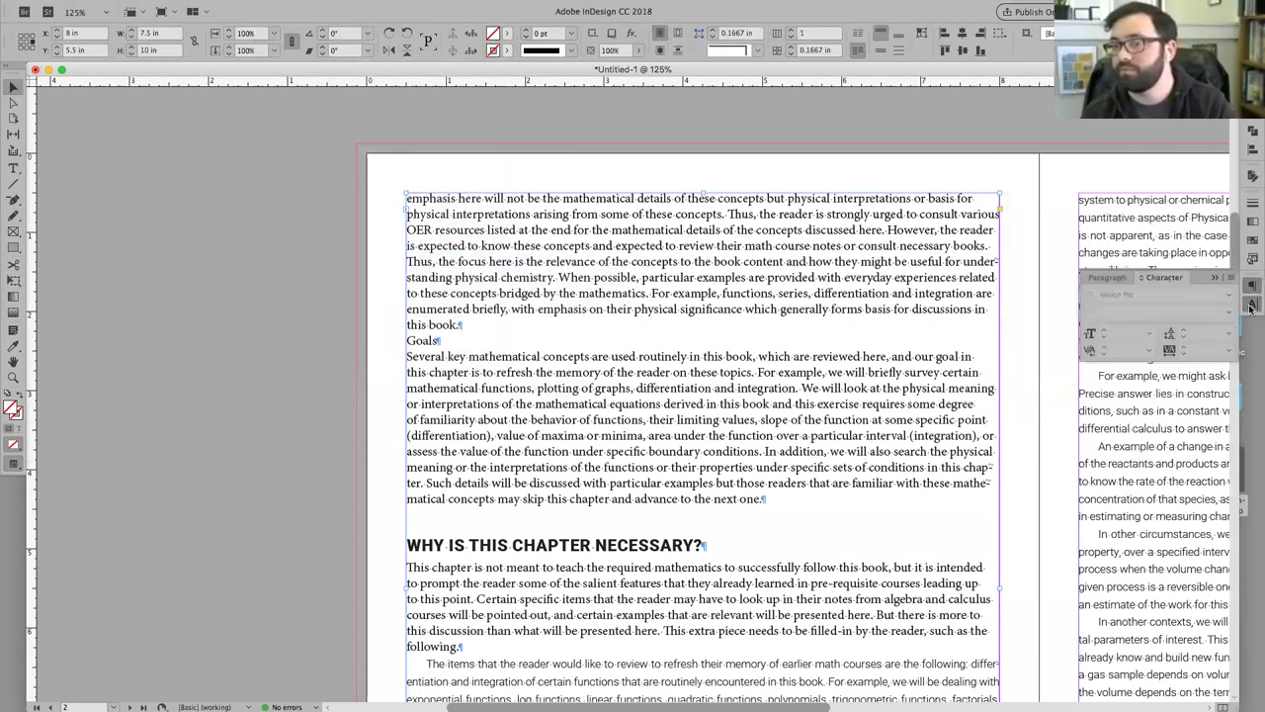
{"action": "left_click", "coordinate": [1251, 306]}
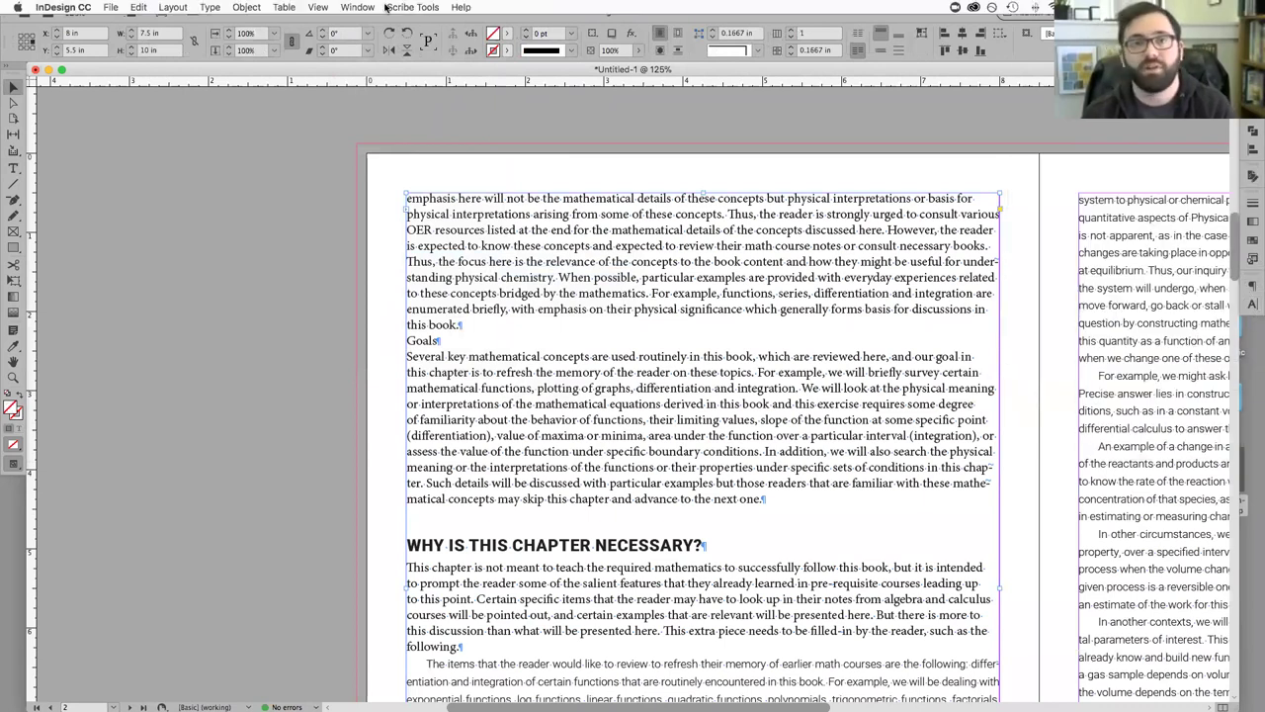
{"action": "left_click", "coordinate": [354, 7]}
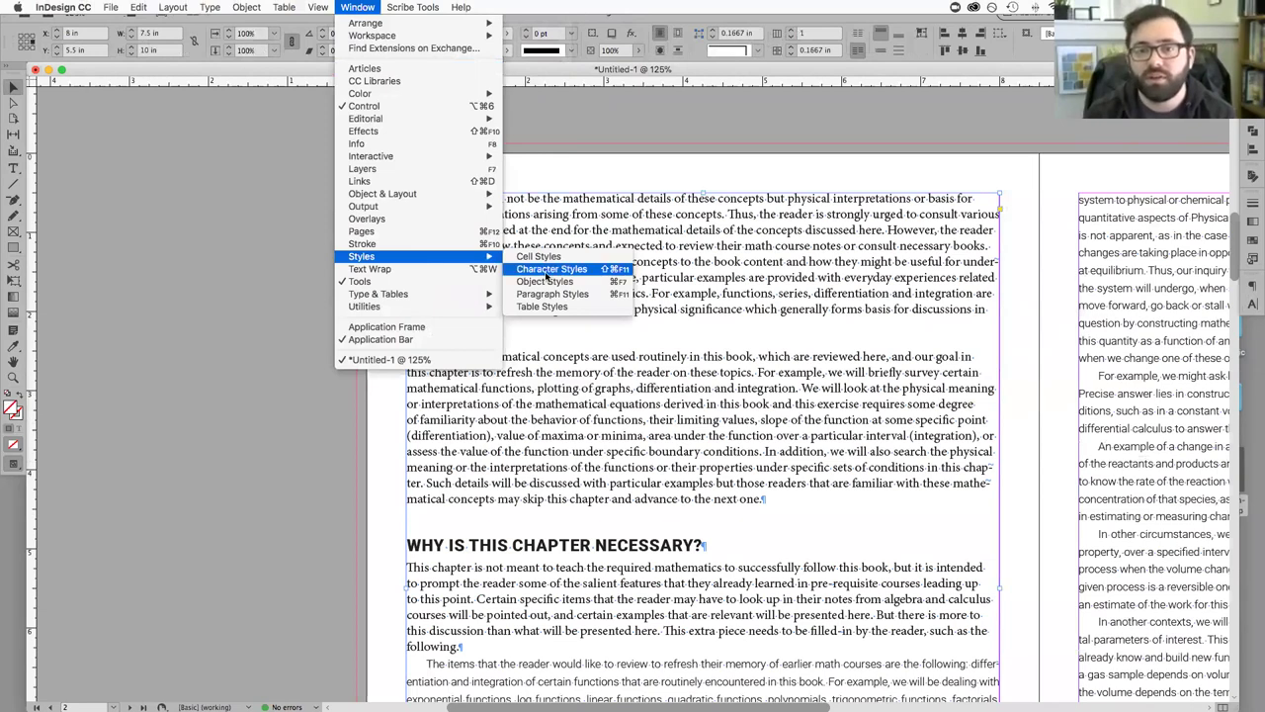
{"action": "left_click", "coordinate": [557, 277]}
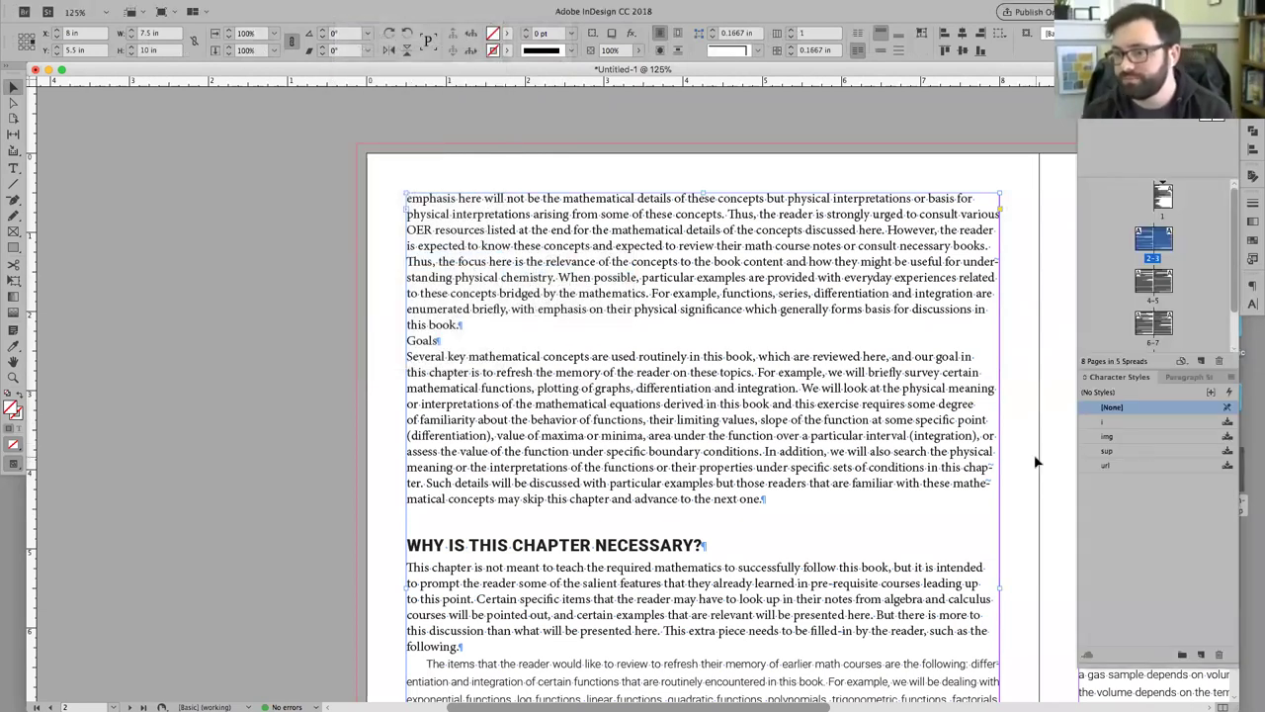
Step: Zoom to 100% and open the i character style's Basic Character Formats settings
{"action": "left_click", "coordinate": [1034, 453]}
{"action": "key", "text": "super+1"}
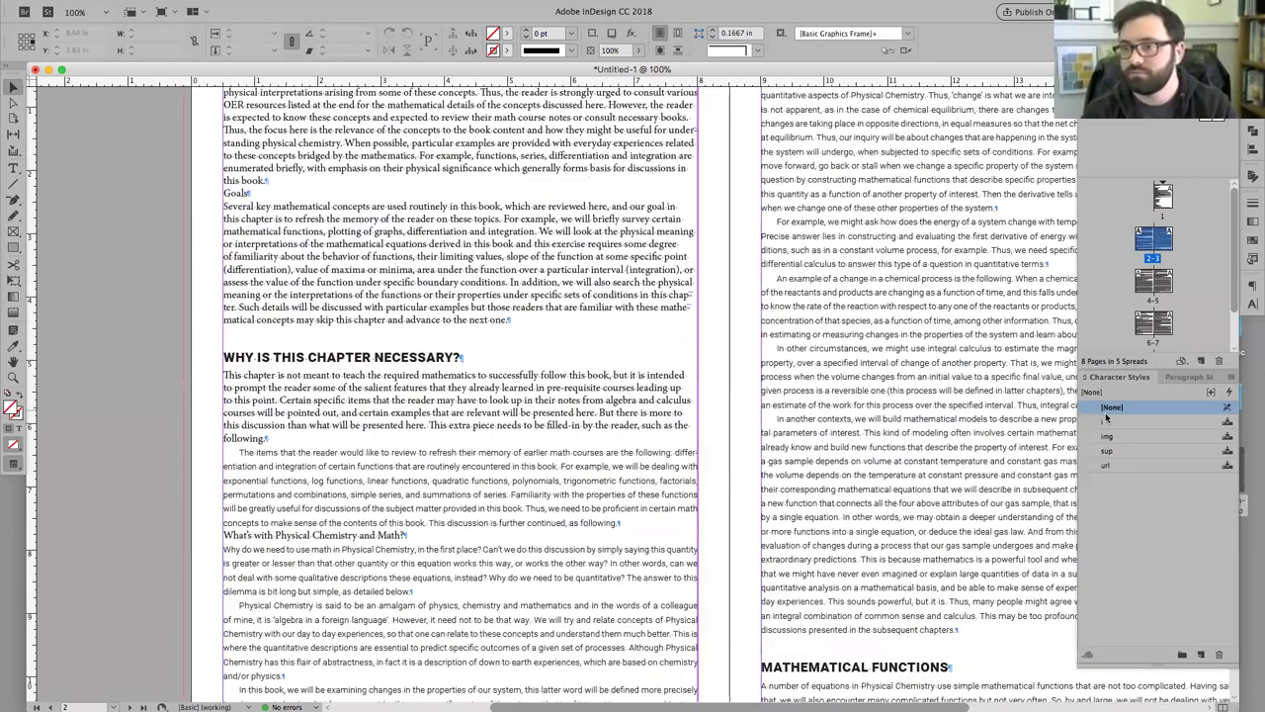
{"action": "right_click", "coordinate": [1121, 423]}
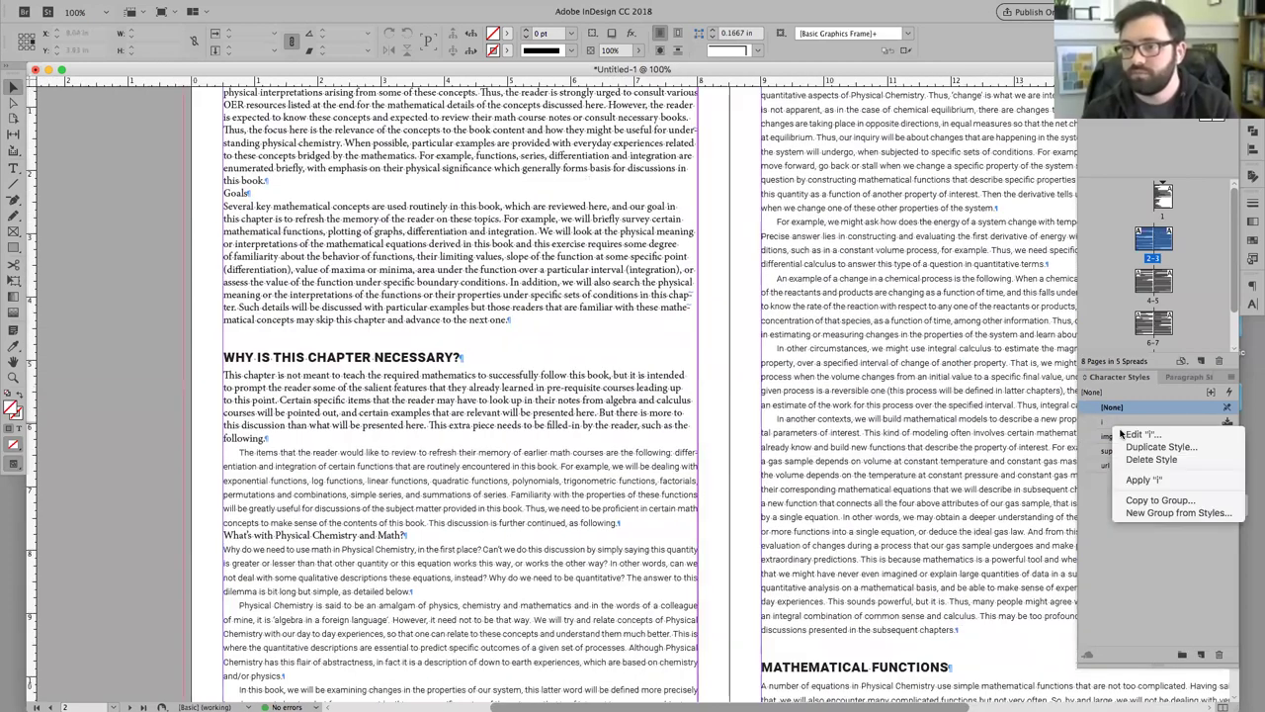
{"action": "left_click", "coordinate": [1137, 434]}
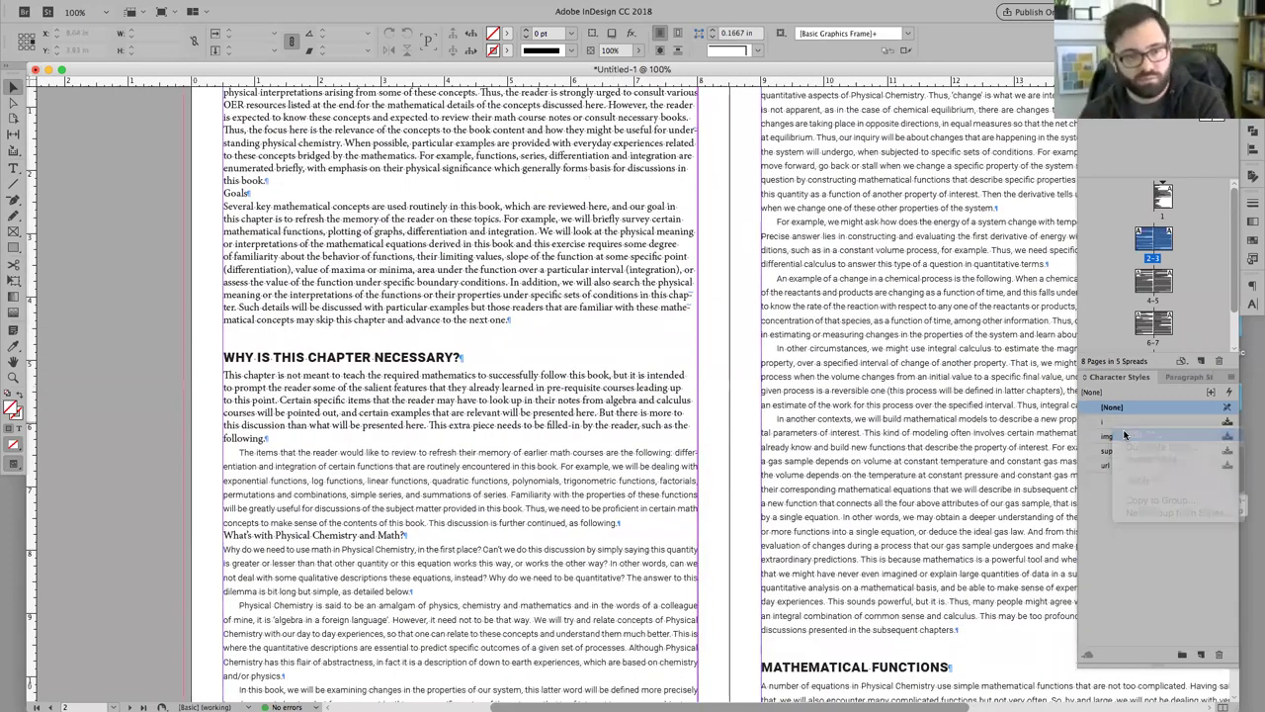
{"action": "left_click_drag", "start_coordinate": [279, 107], "coordinate": [985, 174]}
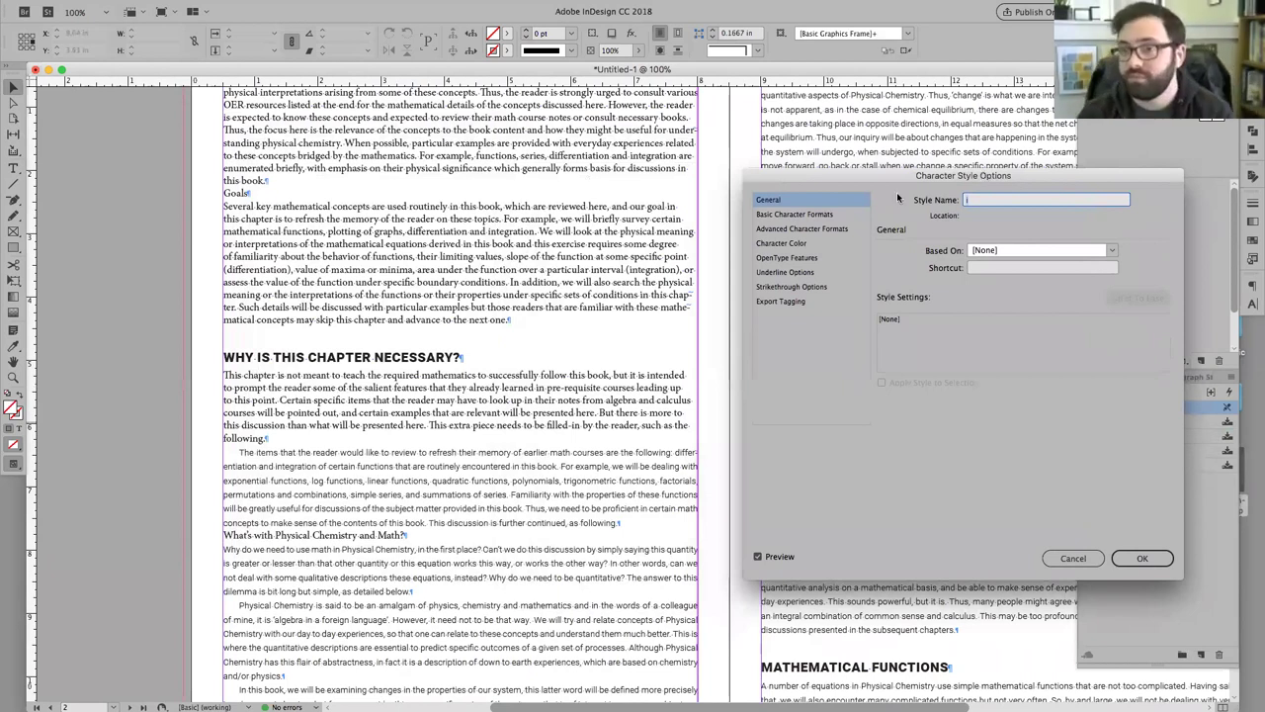
{"action": "left_click", "coordinate": [791, 214]}
Step: Leave the i style's font family empty (Roboto removed) and set its font style to Italic
{"action": "left_click", "coordinate": [1004, 259]}
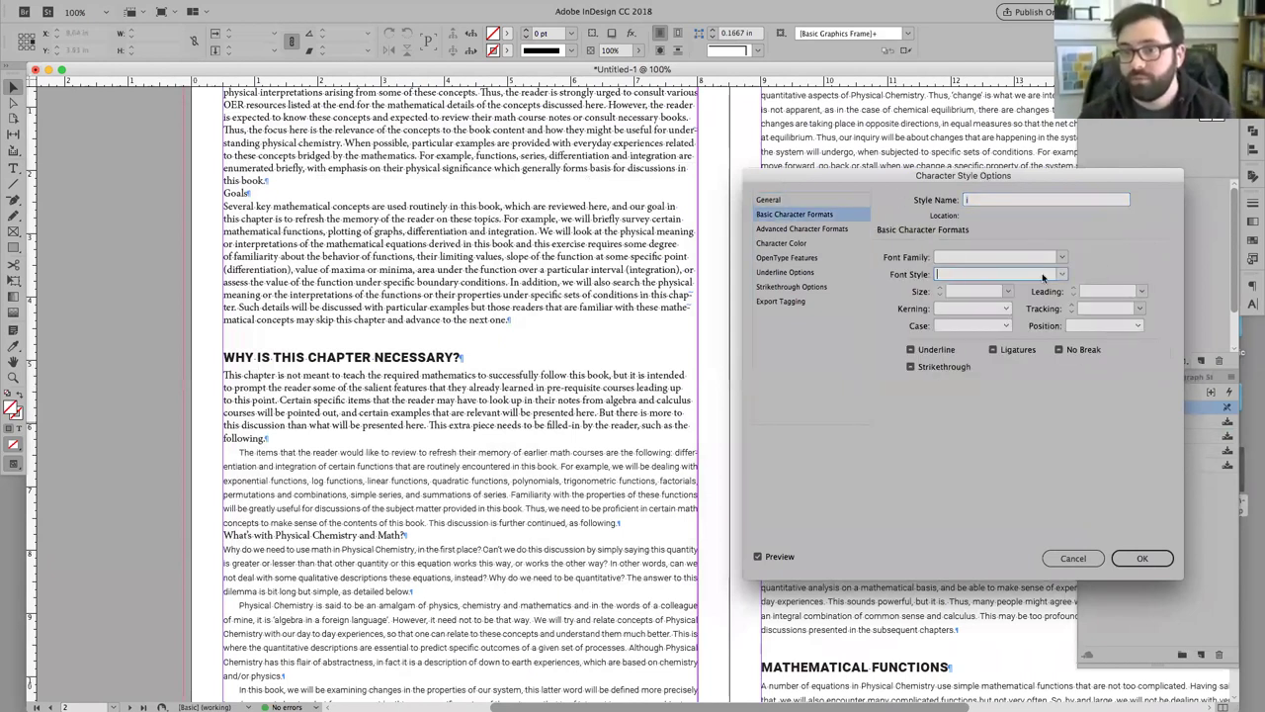
{"action": "type", "text": "Roboto"}
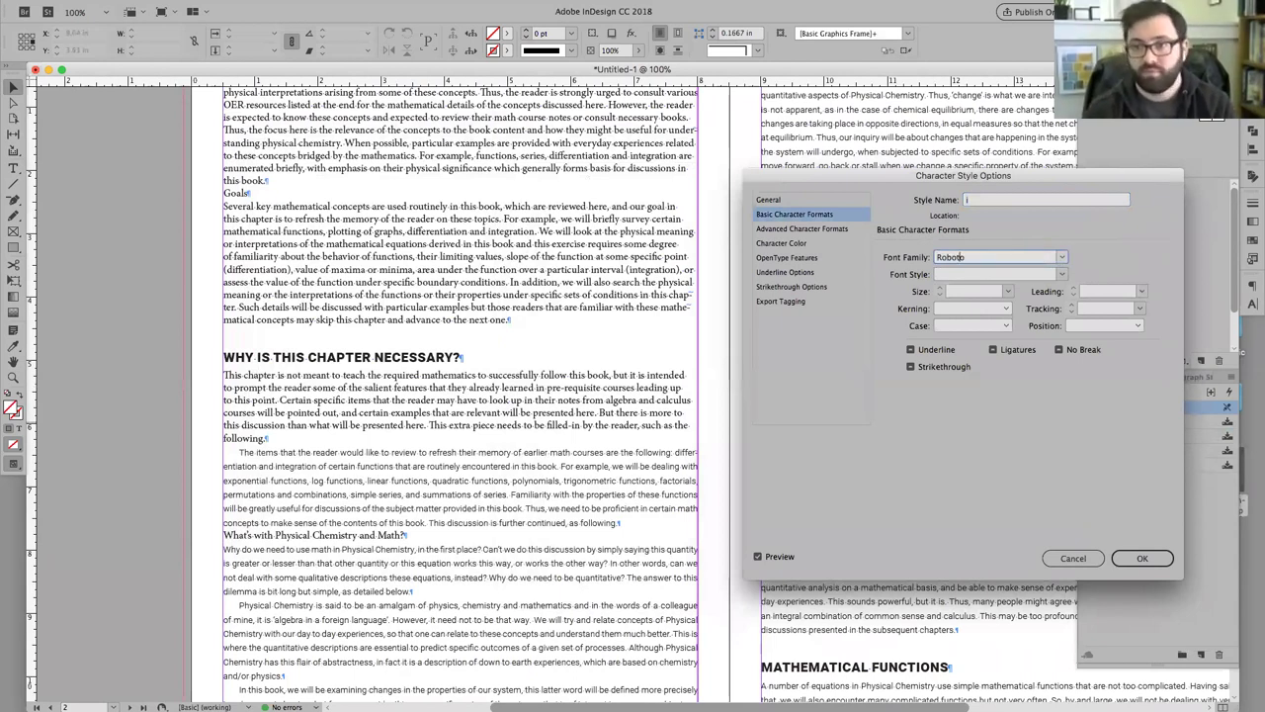
{"action": "key", "text": "Tab"}
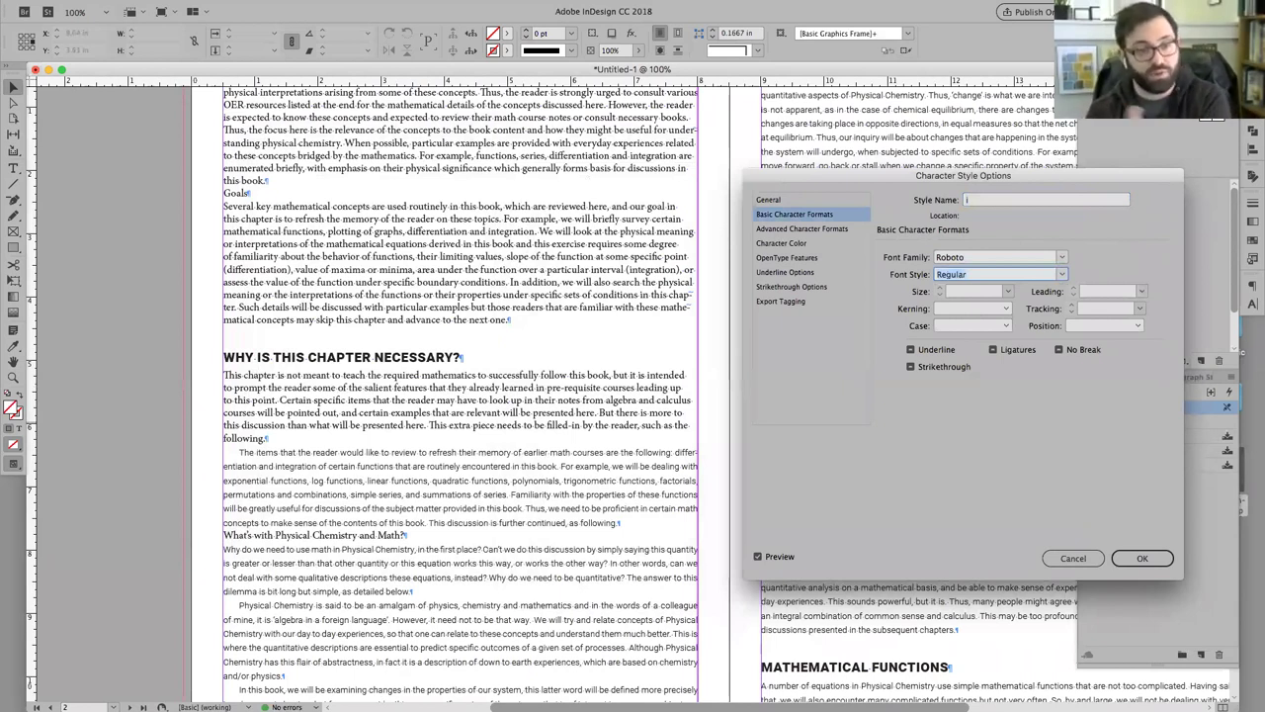
{"action": "left_click", "coordinate": [993, 259]}
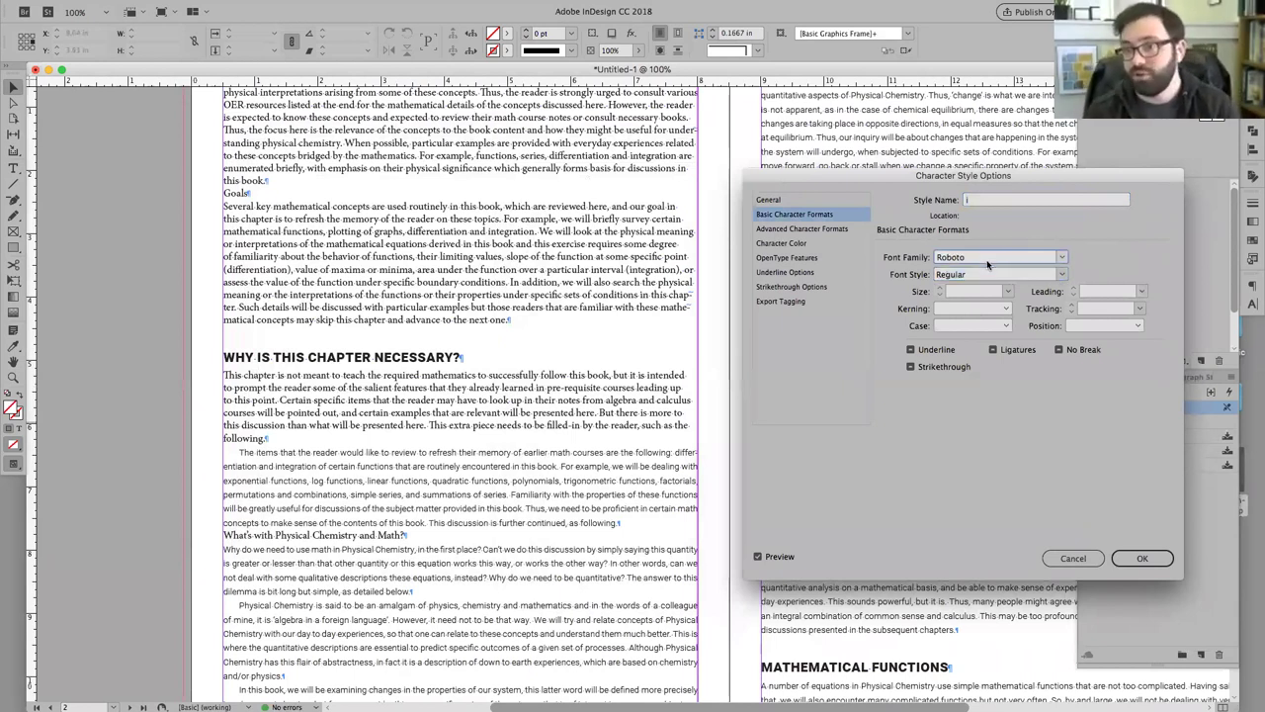
{"action": "double_click", "coordinate": [986, 261]}
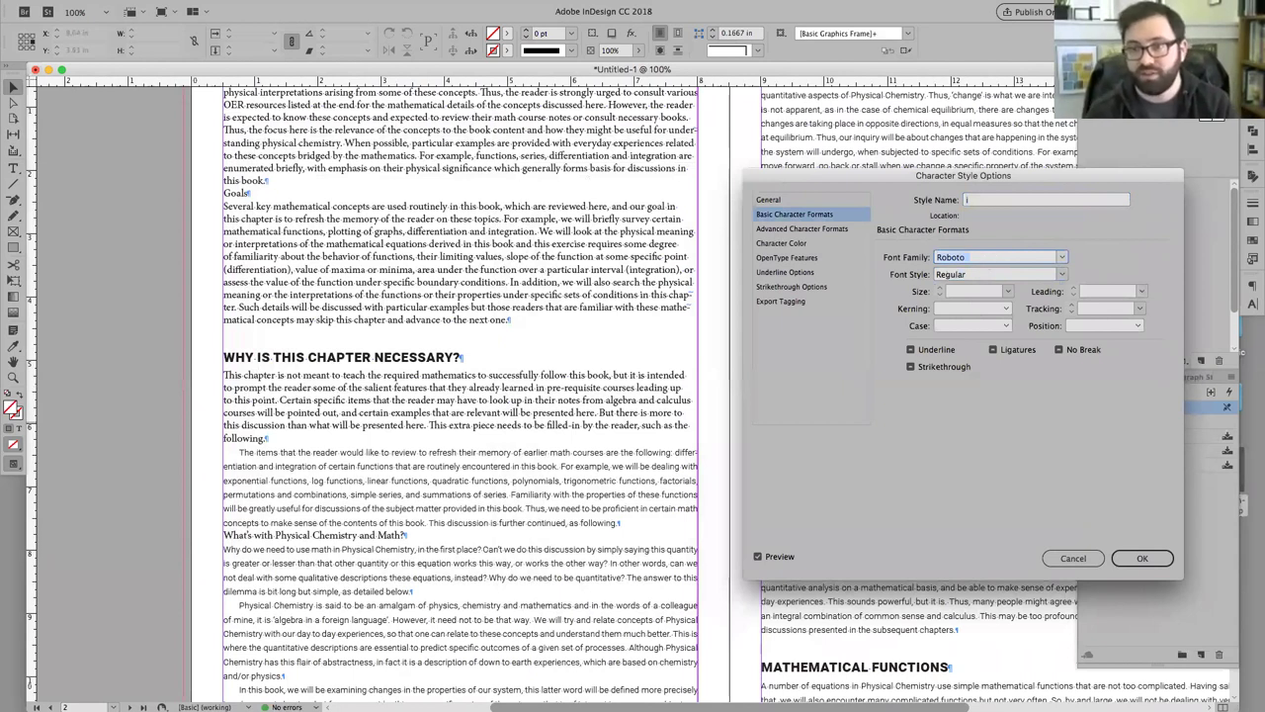
{"action": "key", "text": "BackSpace"}
{"action": "double_click", "coordinate": [945, 275]}
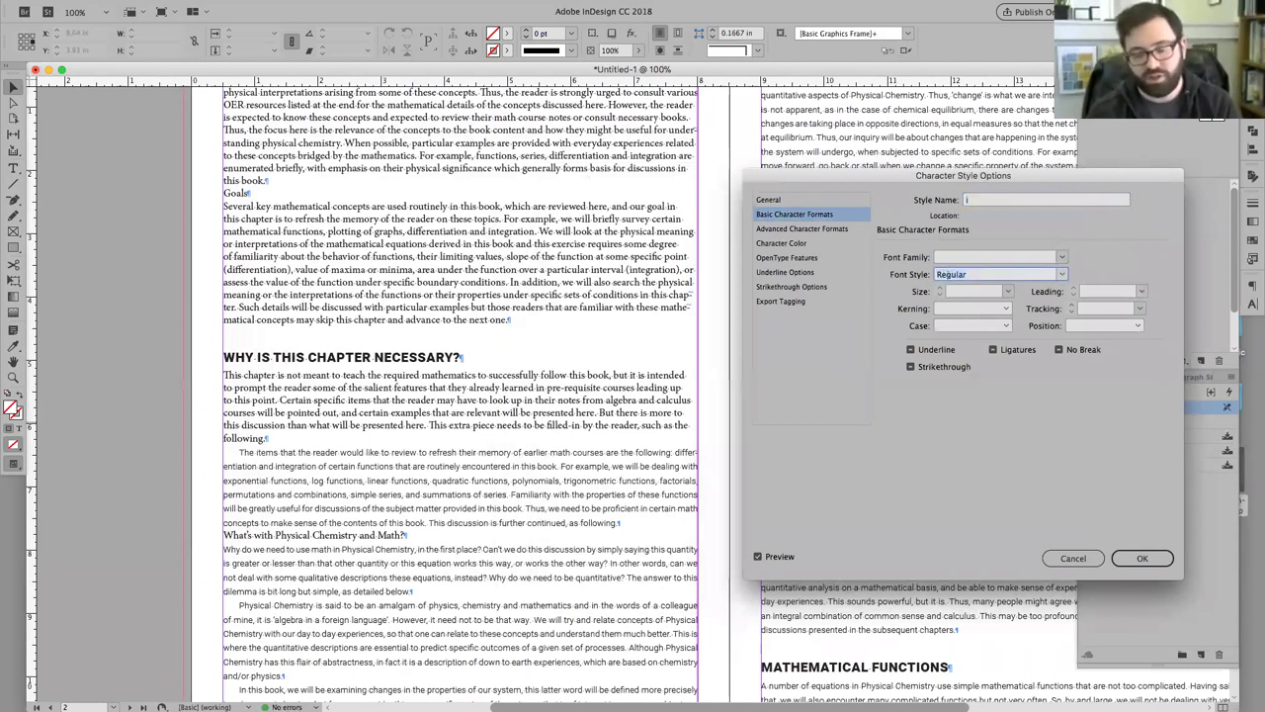
{"action": "type", "text": "Italic"}
{"action": "key", "text": "Return"}
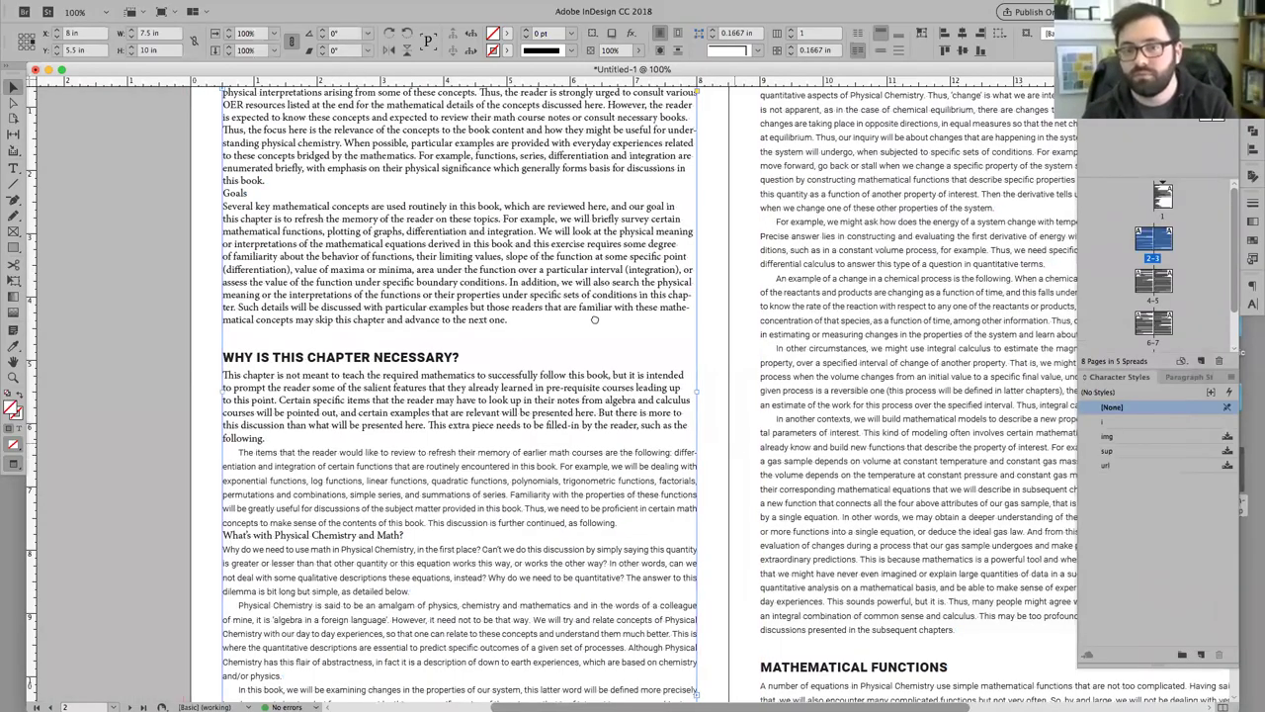
Step: Apply the i character style to 'straight' on spread 4–5, then zoom in to check it
{"action": "scroll", "coordinate": [593, 319], "scroll_direction": "down", "scroll_amount": 10}
{"action": "scroll", "coordinate": [593, 318], "scroll_direction": "right", "scroll_amount": 4}
{"action": "scroll", "coordinate": [672, 117], "scroll_direction": "down", "scroll_amount": 8}
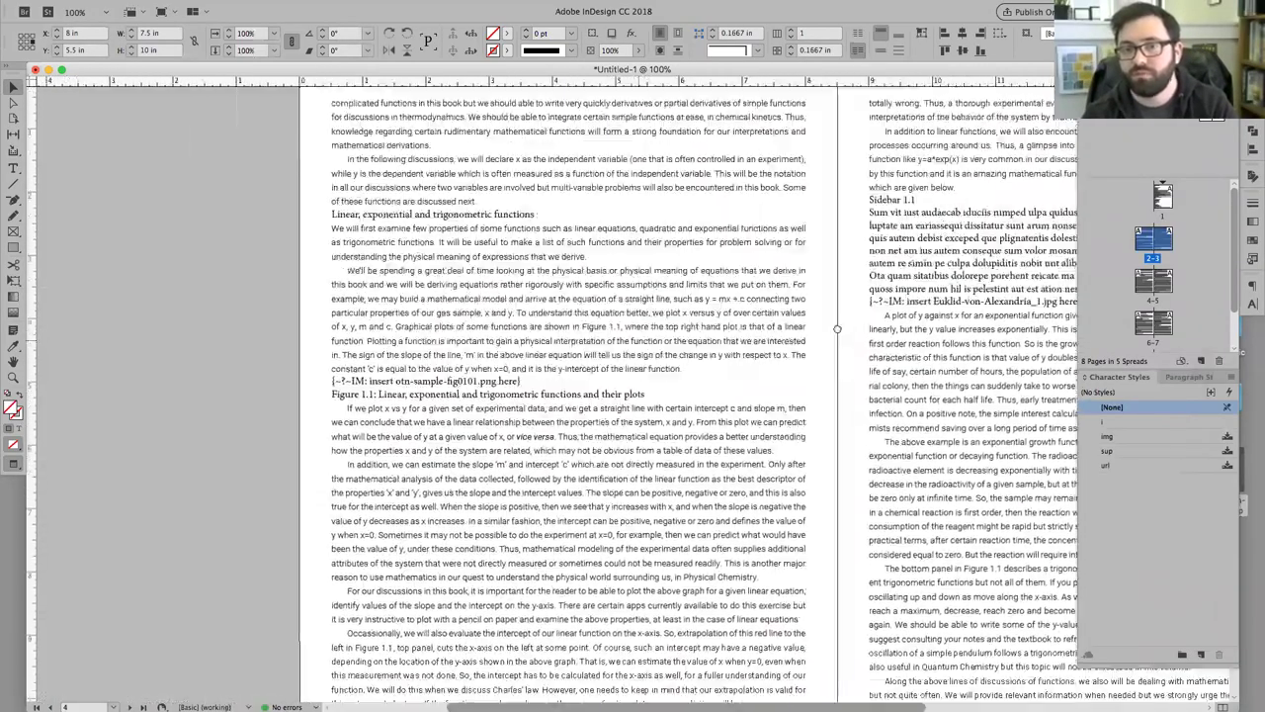
{"action": "scroll", "coordinate": [633, 237], "scroll_direction": "left", "scroll_amount": 3}
{"action": "key", "text": "t"}
{"action": "double_click", "coordinate": [625, 240]}
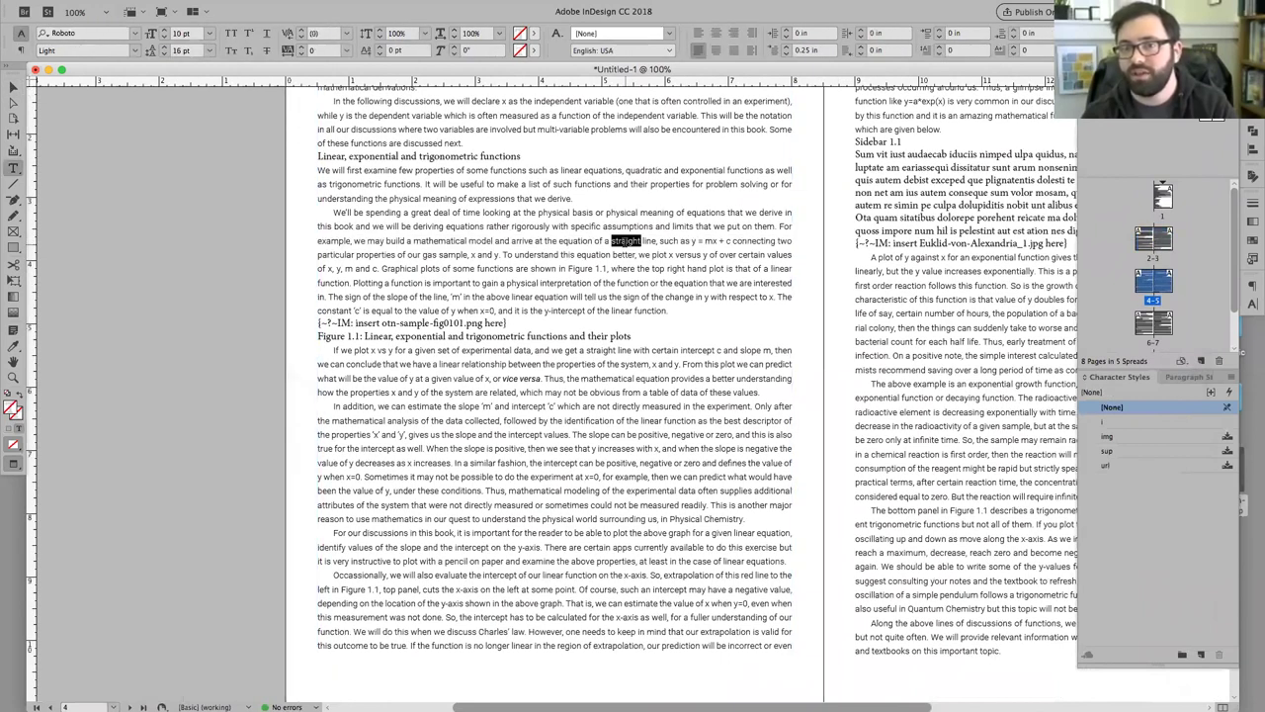
{"action": "left_click", "coordinate": [1116, 423]}
{"action": "left_click", "coordinate": [1115, 423]}
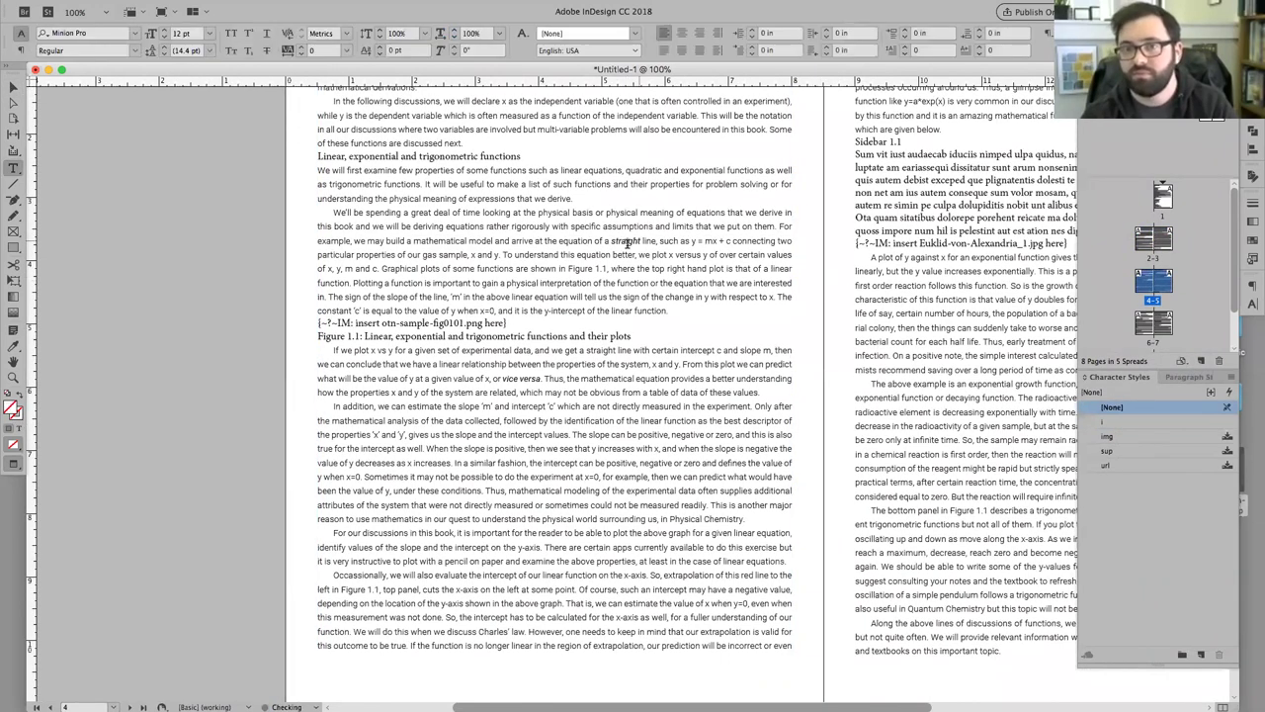
{"action": "key", "text": "super+equal"}
{"action": "key", "text": "super+equal"}
{"action": "key", "text": "super+equal"}
{"action": "key", "text": "super+equal"}
{"action": "key", "text": "super+equal"}
{"action": "key", "text": "super+equal"}
{"action": "key", "text": "super+equal"}
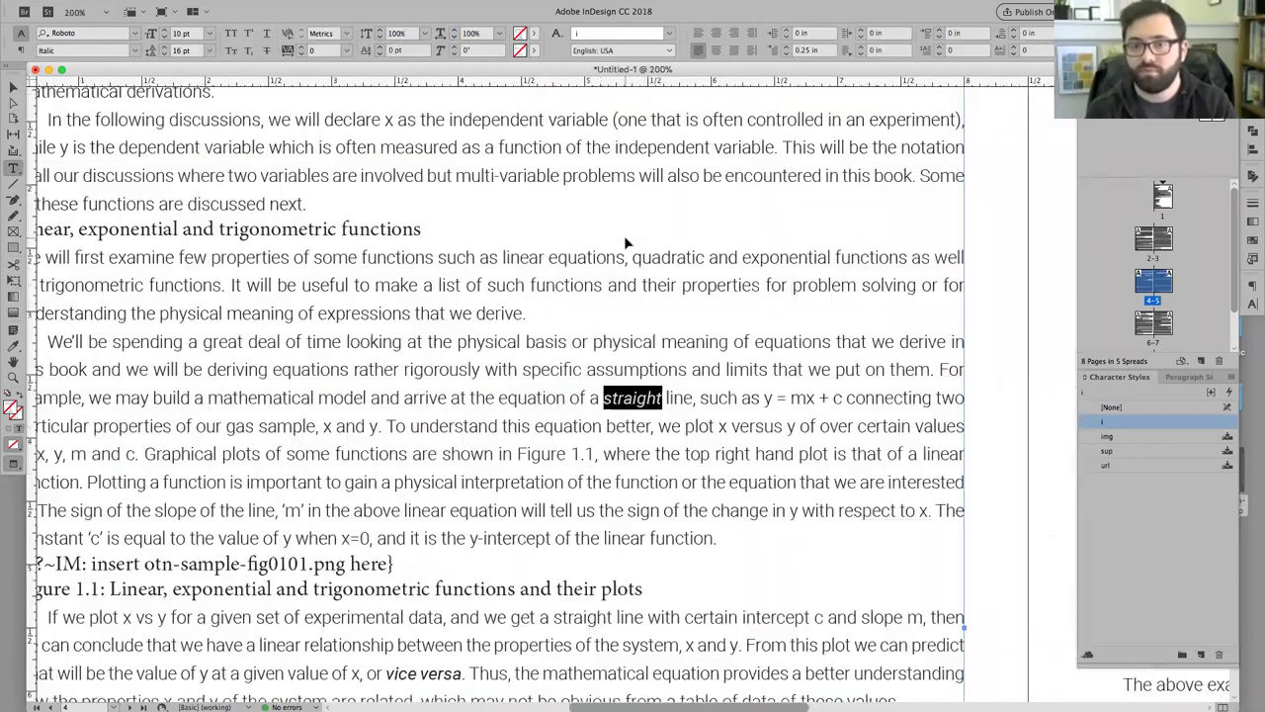
{"action": "left_click", "coordinate": [624, 235]}
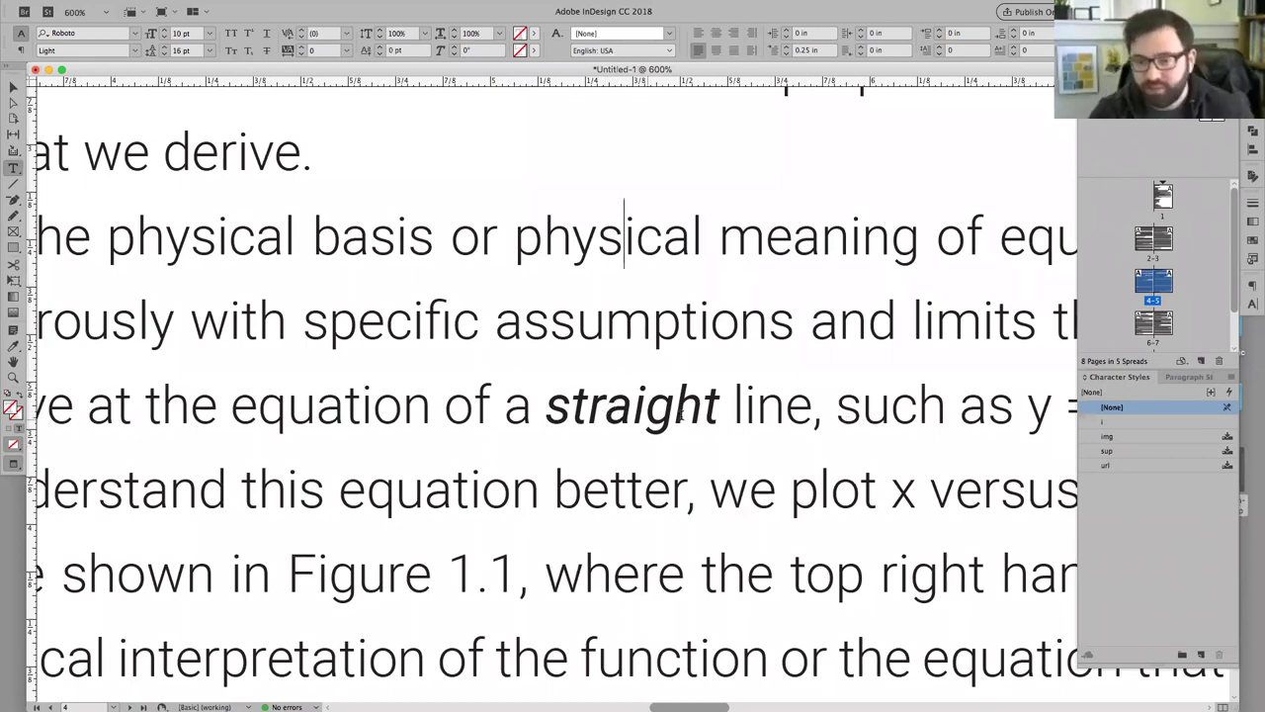
Step: Select the word 'line', view its font style choices without changing them, and open the i style's context menu
{"action": "double_click", "coordinate": [757, 405]}
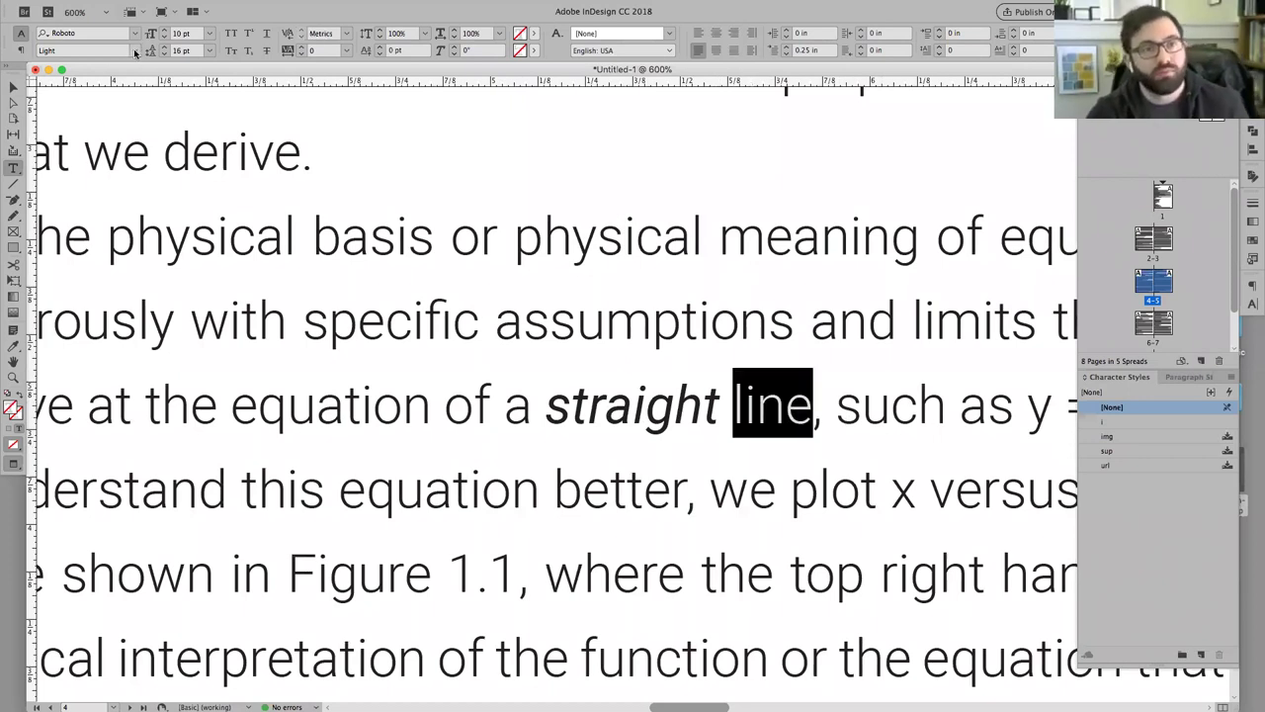
{"action": "left_click", "coordinate": [135, 50]}
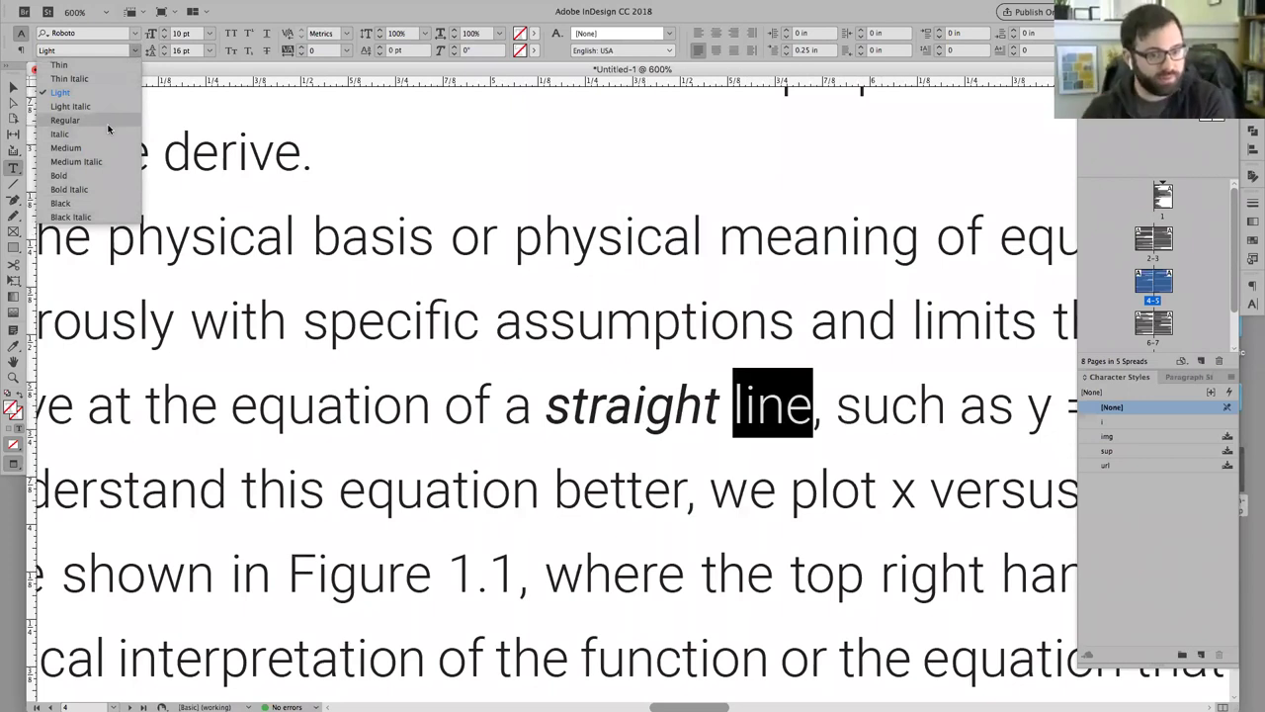
{"action": "left_click", "coordinate": [1109, 428]}
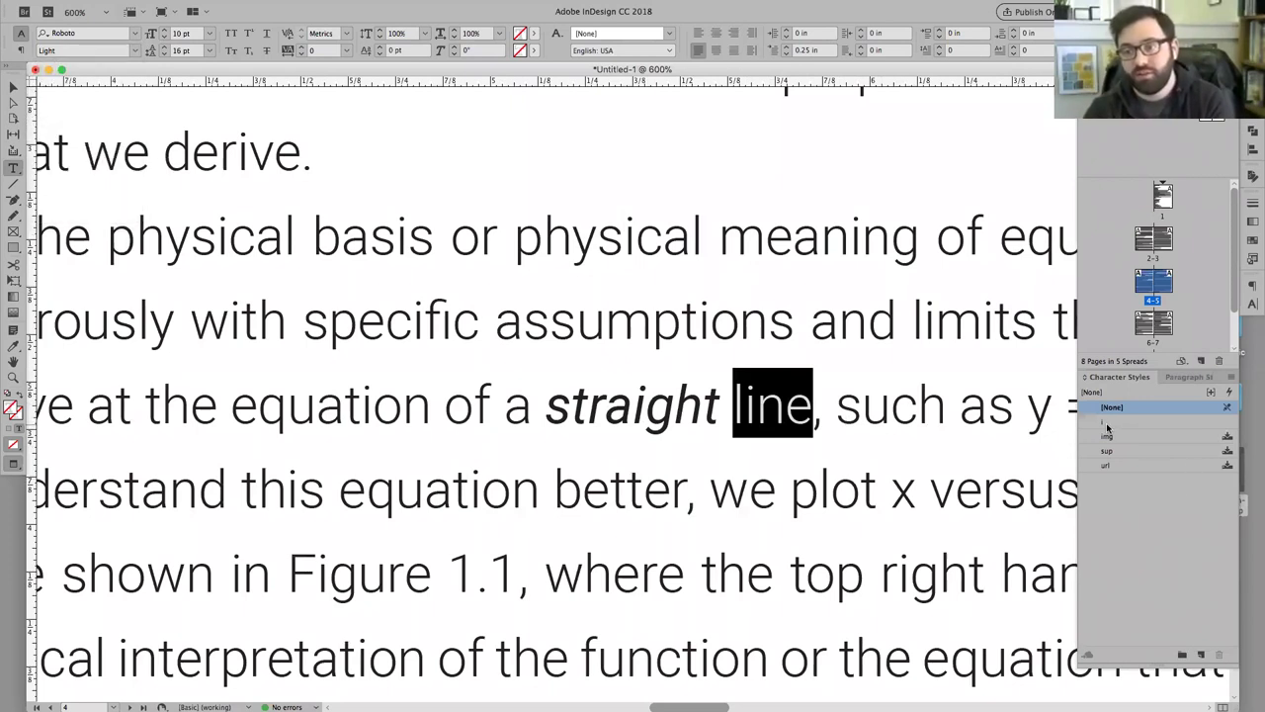
{"action": "right_click", "coordinate": [1108, 427]}
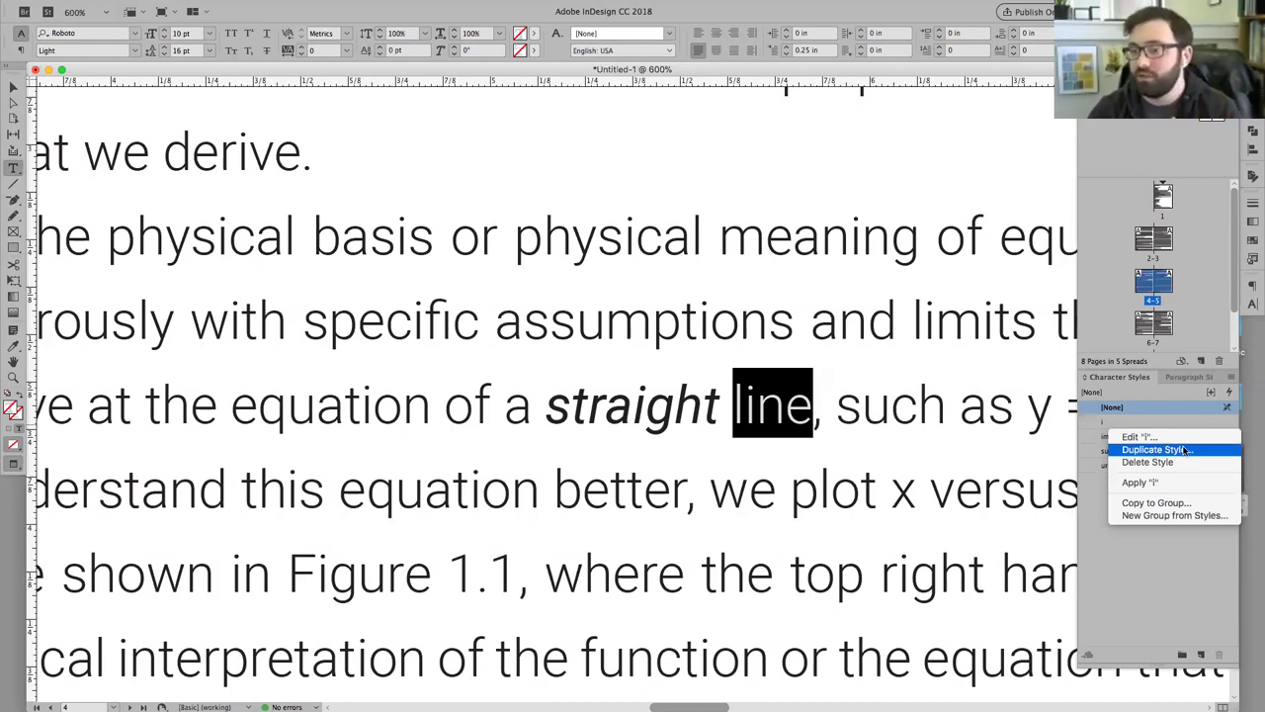
Step: Change the i character style's font style from Italic to Light Italic
{"action": "left_click", "coordinate": [1135, 436]}
{"action": "left_click", "coordinate": [801, 215]}
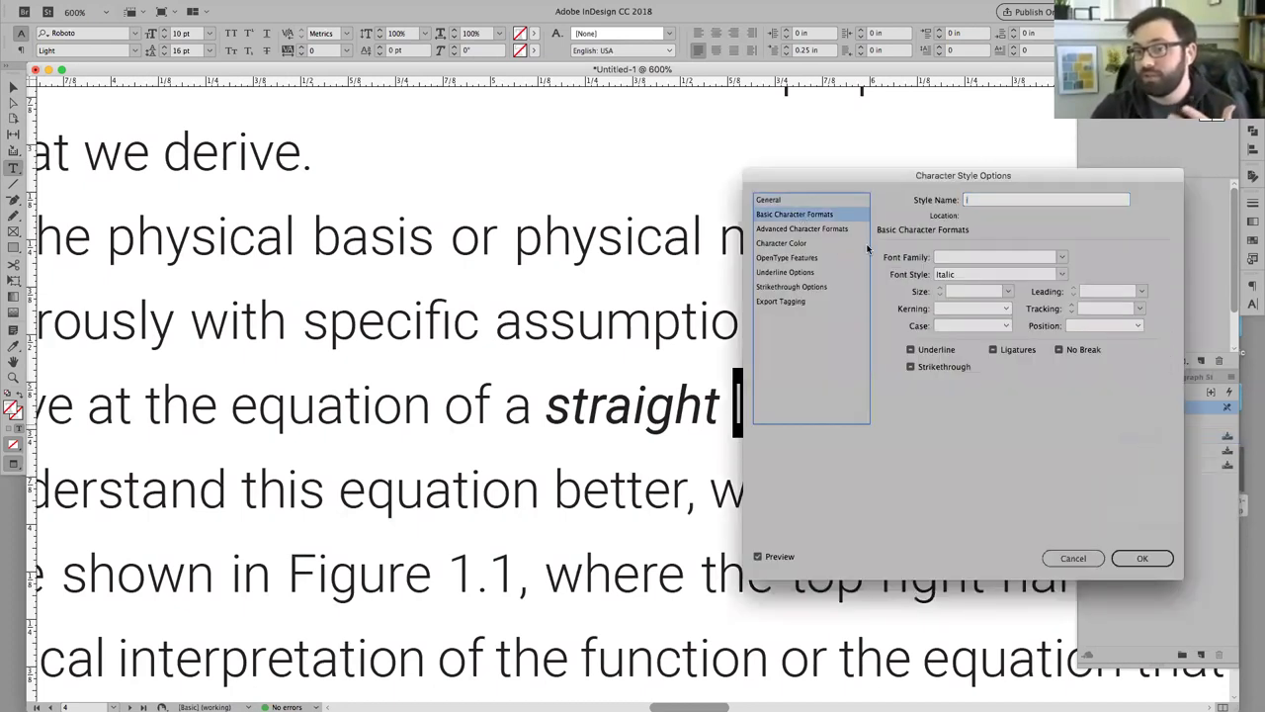
{"action": "double_click", "coordinate": [956, 275]}
{"action": "type", "text": "Light Italic"}
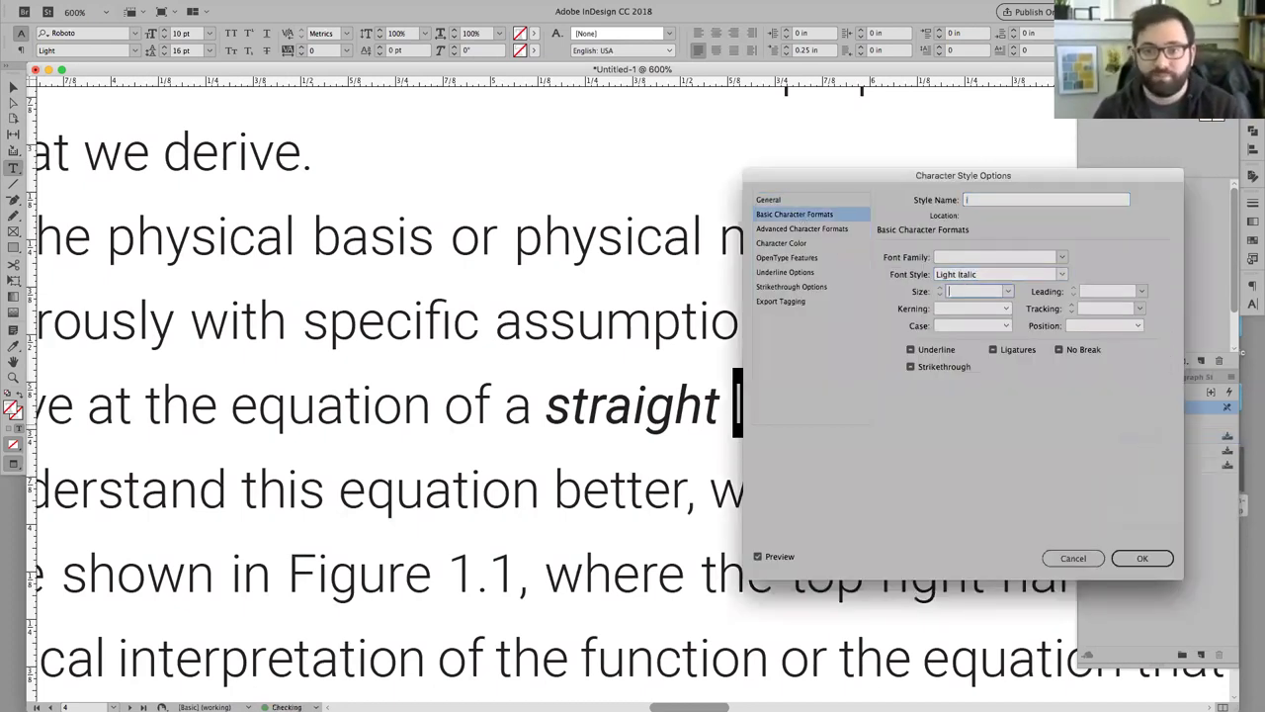
{"action": "key", "text": "Return"}
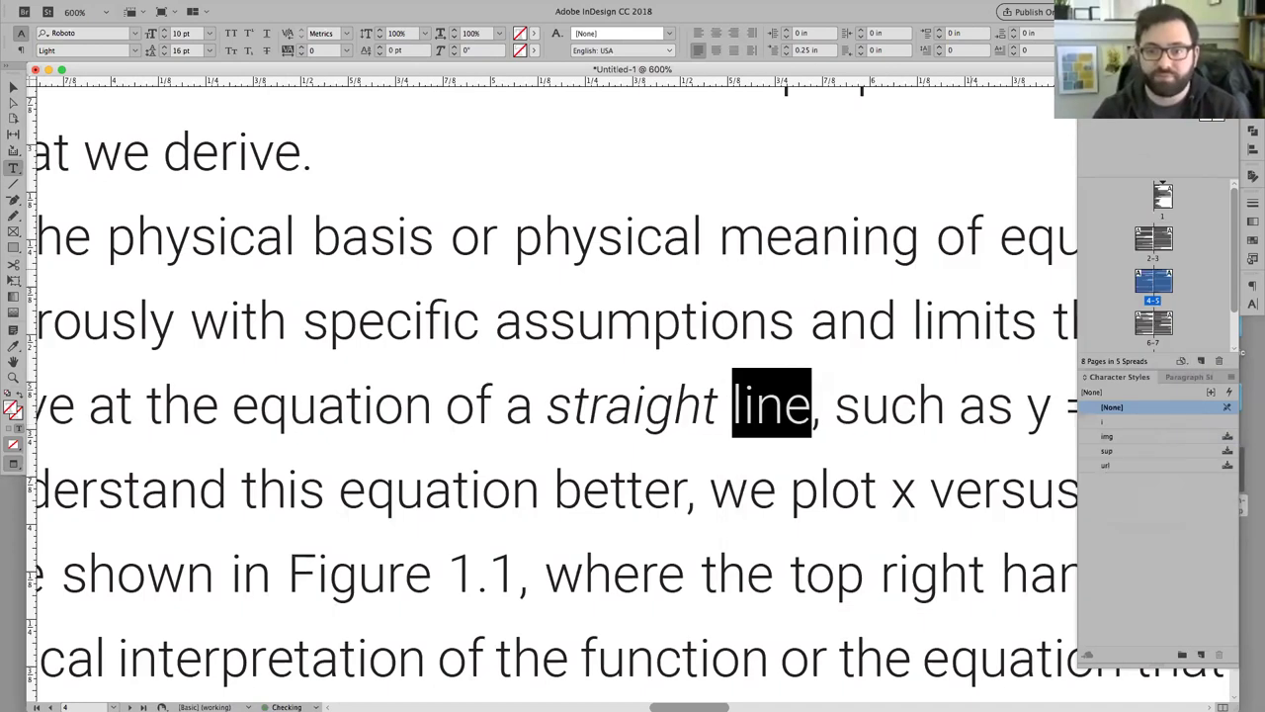
{"action": "left_click", "coordinate": [897, 320]}
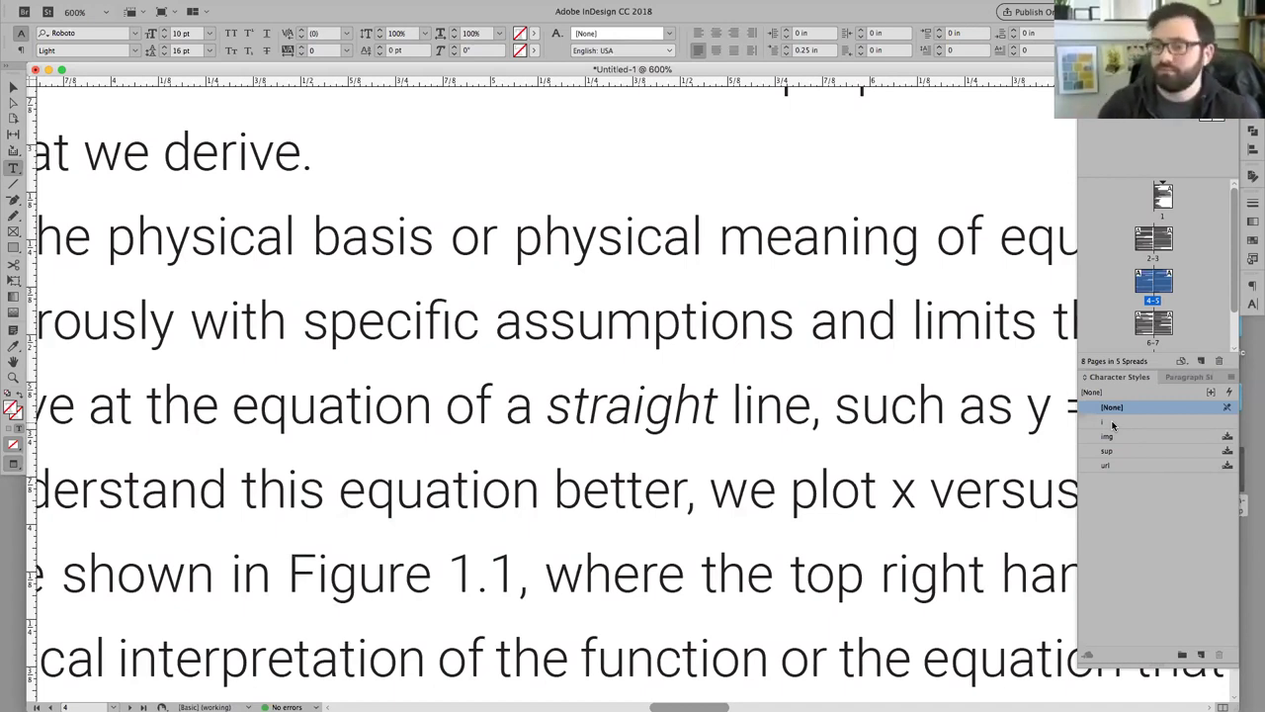
Step: Stop editing text, fit the whole spread in view, and deselect the text frame
{"action": "key", "text": "Escape"}
{"action": "key", "text": "super+0"}
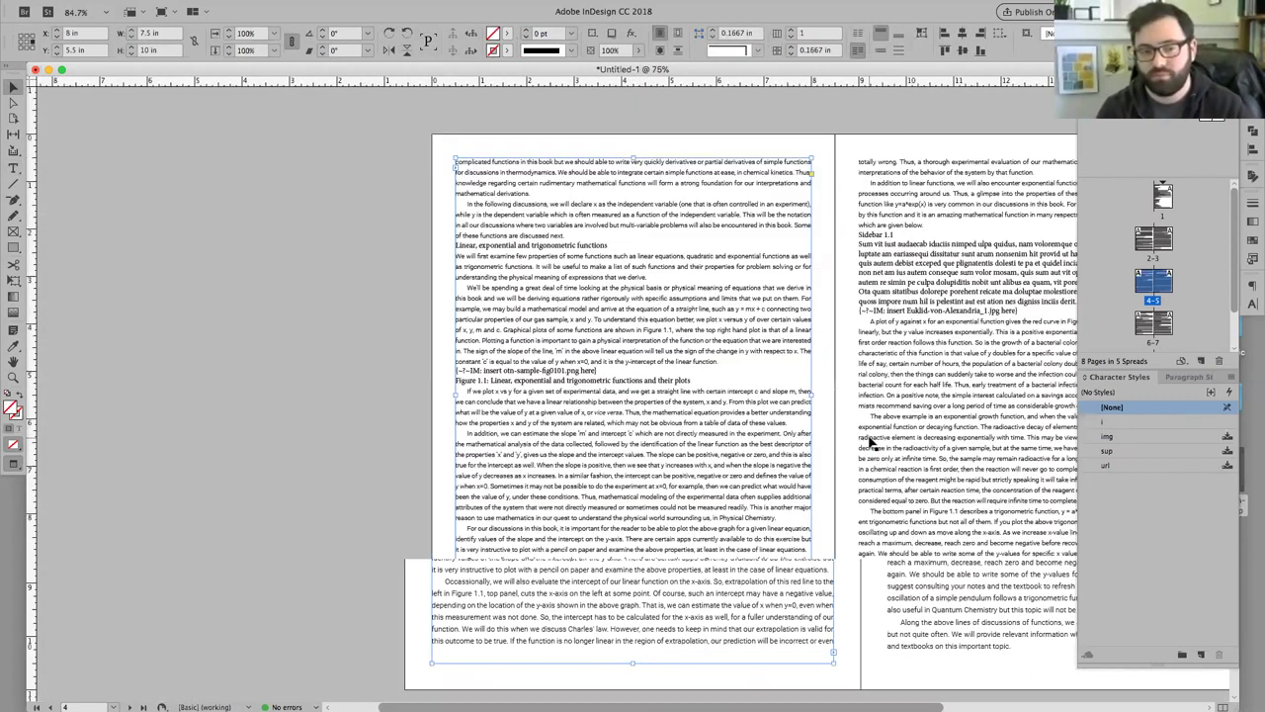
{"action": "key", "text": "super+shift+a"}
{"action": "key", "text": "super+alt+0"}
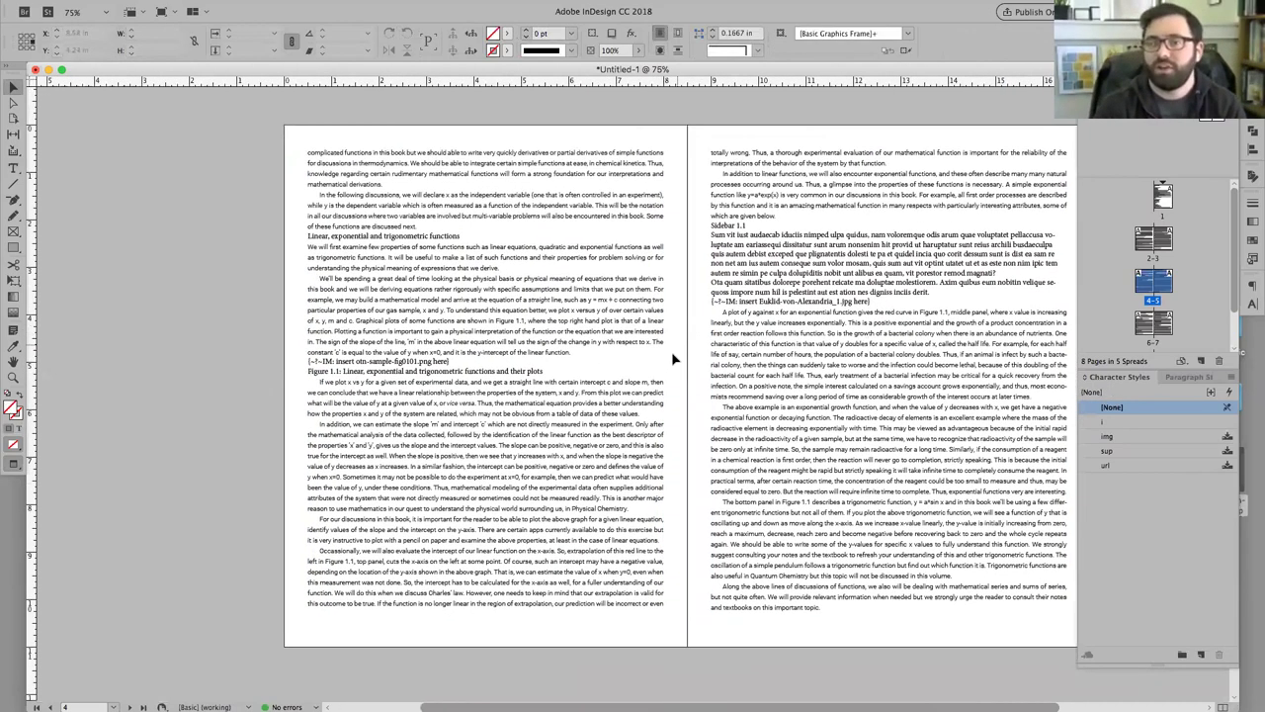
{"action": "scroll", "coordinate": [678, 354], "scroll_direction": "up", "scroll_amount": 15}
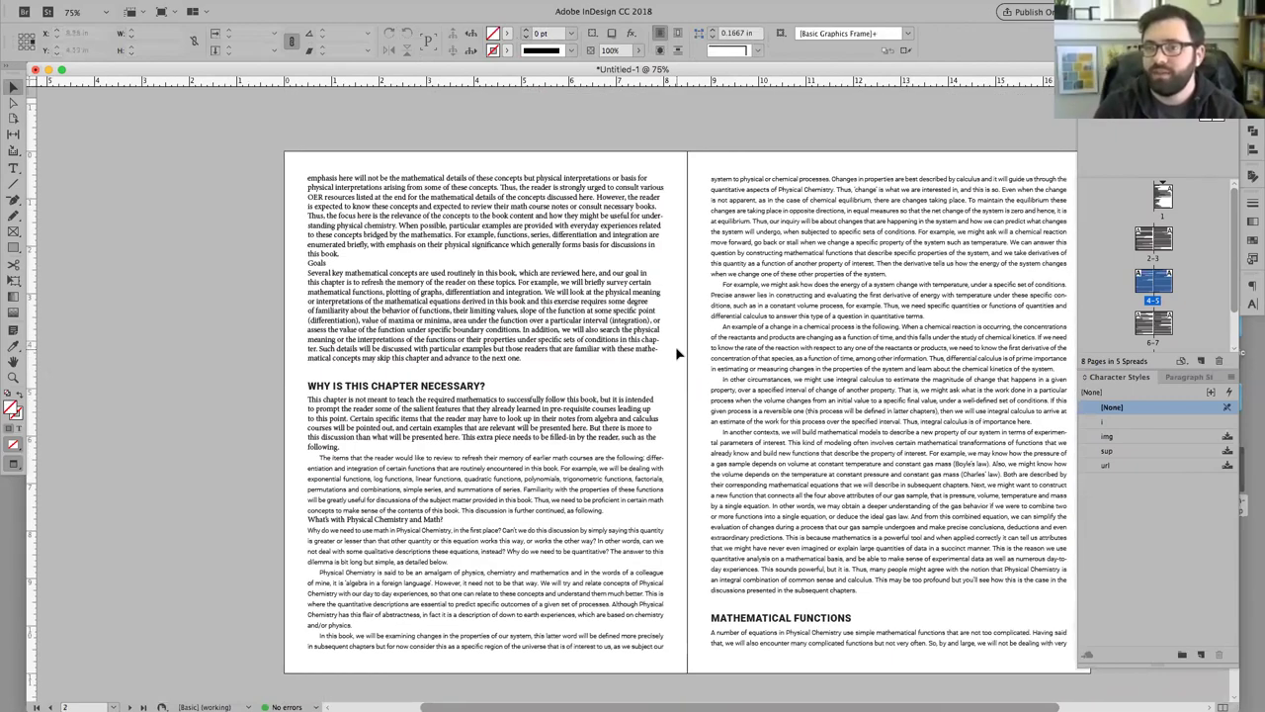
{"action": "left_click", "coordinate": [676, 346]}
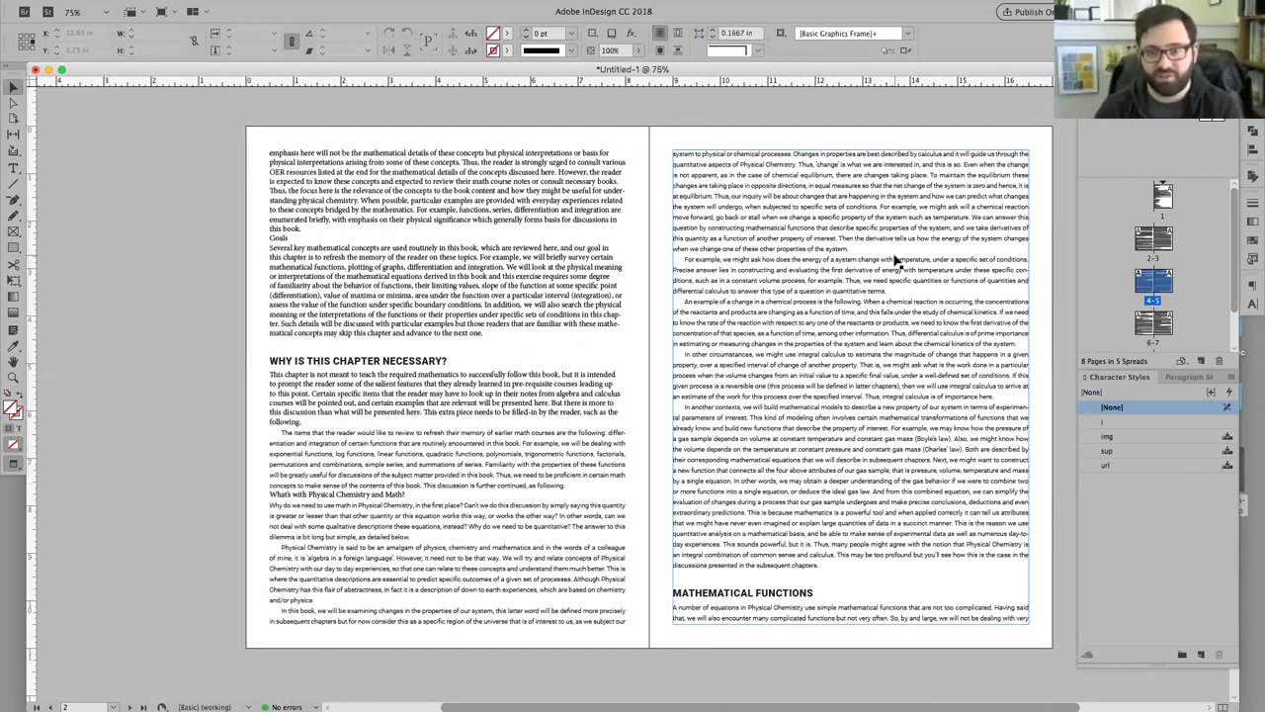
{"action": "key", "text": "super+shift+a"}
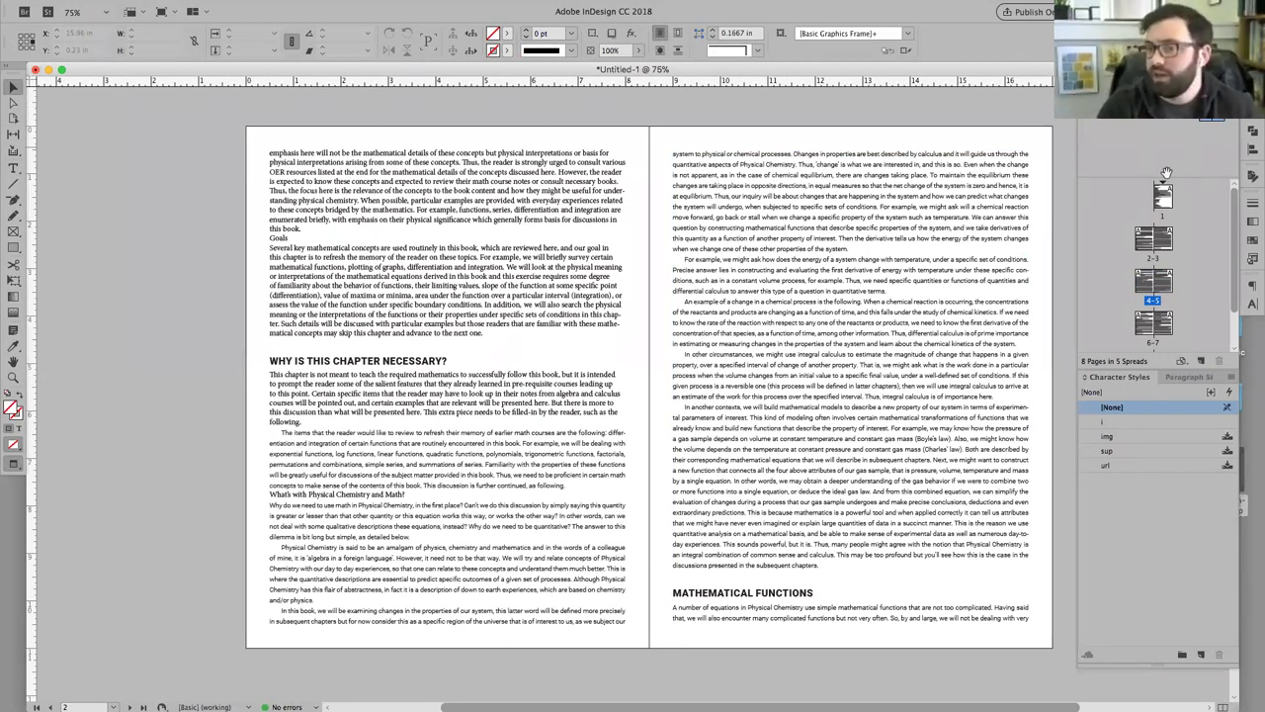
Step: Go to the pages 2–3 spread from the Pages panel and zoom in on page 3
{"action": "left_click", "coordinate": [1162, 198]}
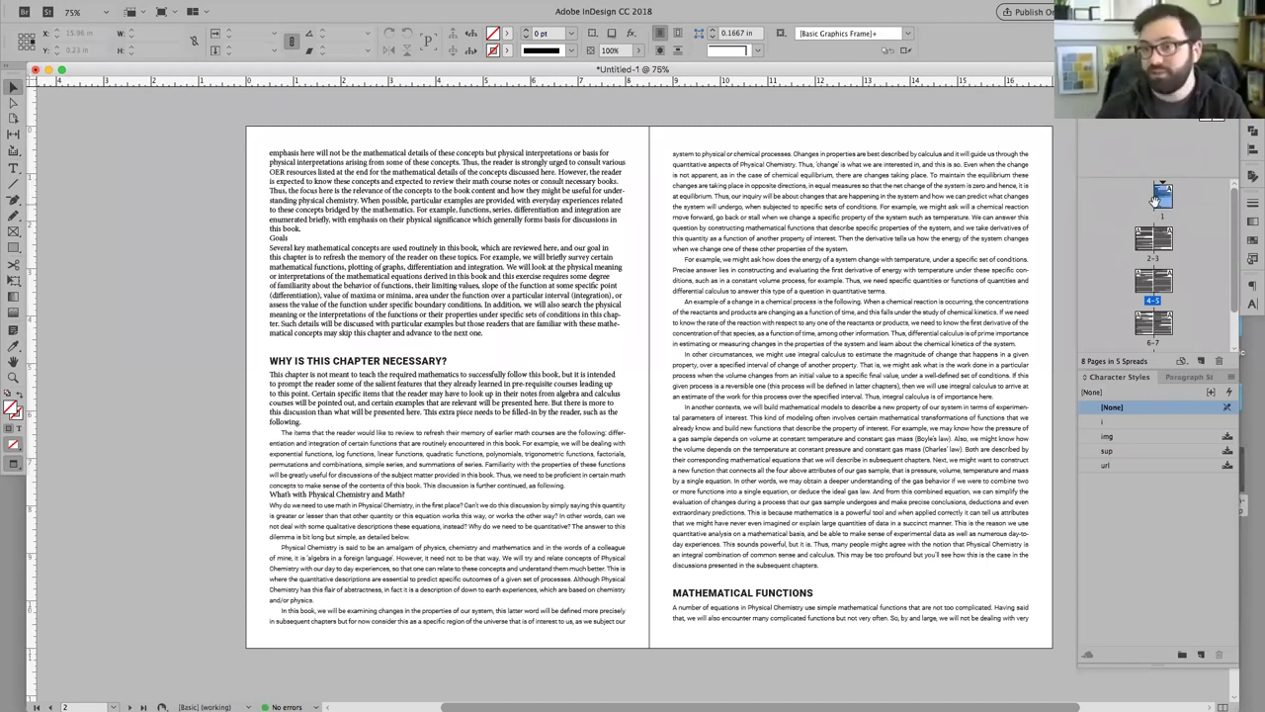
{"action": "double_click", "coordinate": [1154, 241]}
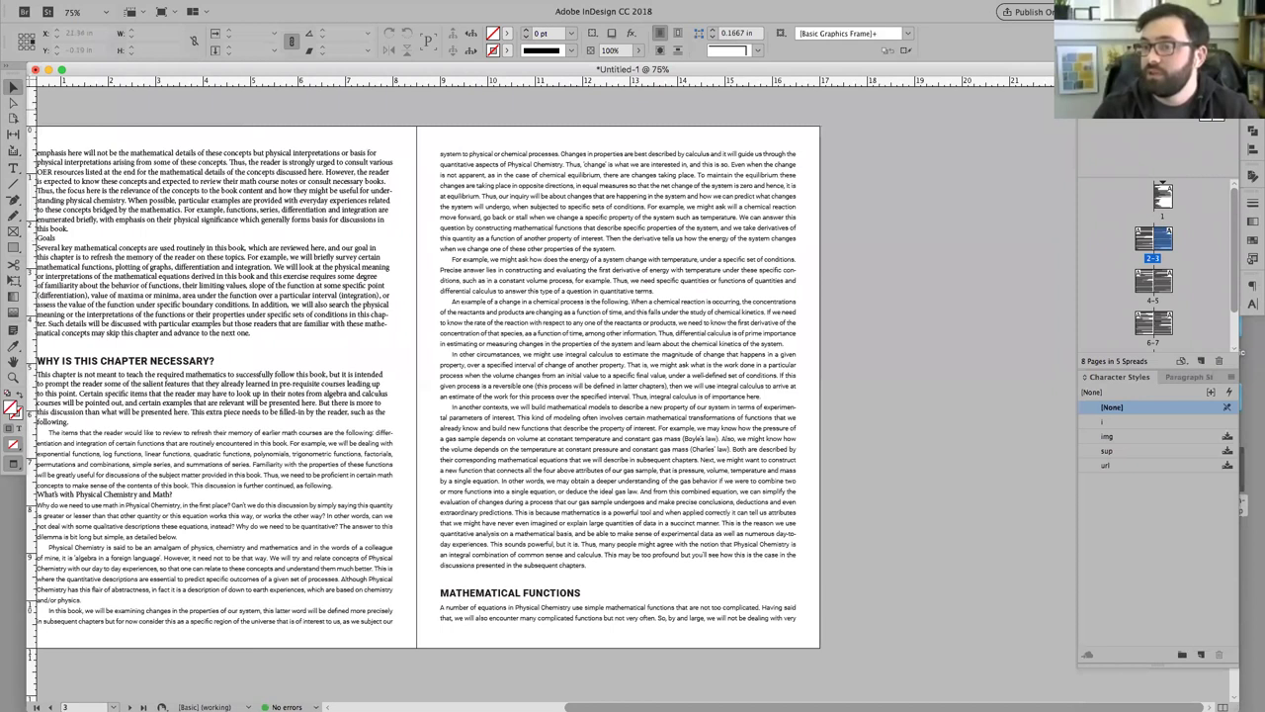
{"action": "double_click", "coordinate": [1168, 237]}
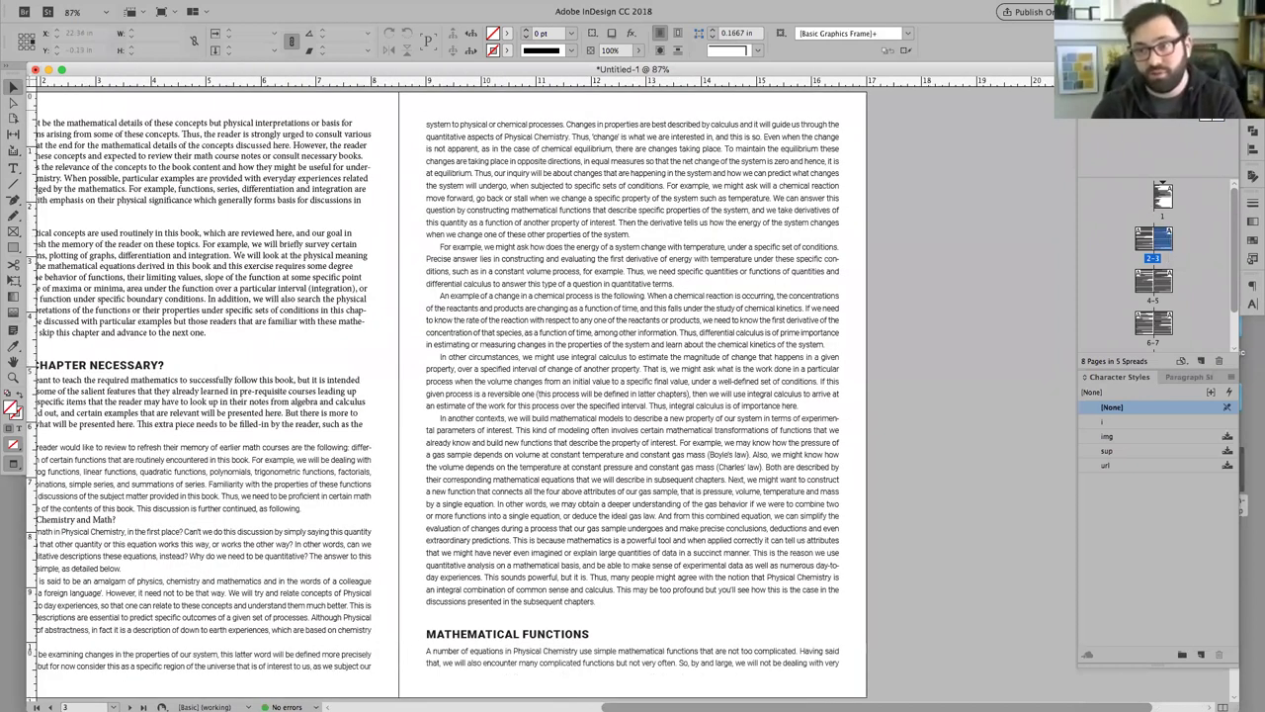
Step: Open the A-Master spread and zoom out so it fits the window
{"action": "double_click", "coordinate": [1137, 104]}
{"action": "scroll", "coordinate": [953, 204], "scroll_direction": "up", "scroll_amount": 3}
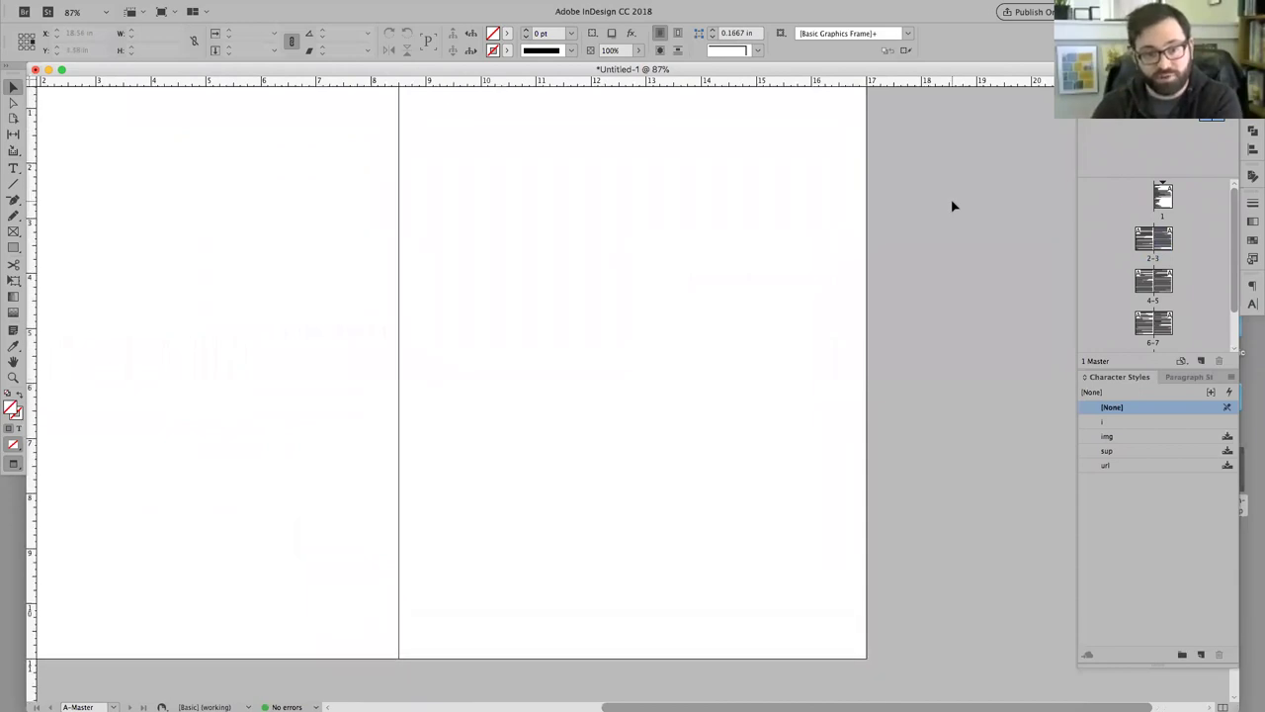
{"action": "scroll", "coordinate": [953, 205], "scroll_direction": "down", "scroll_amount": 2}
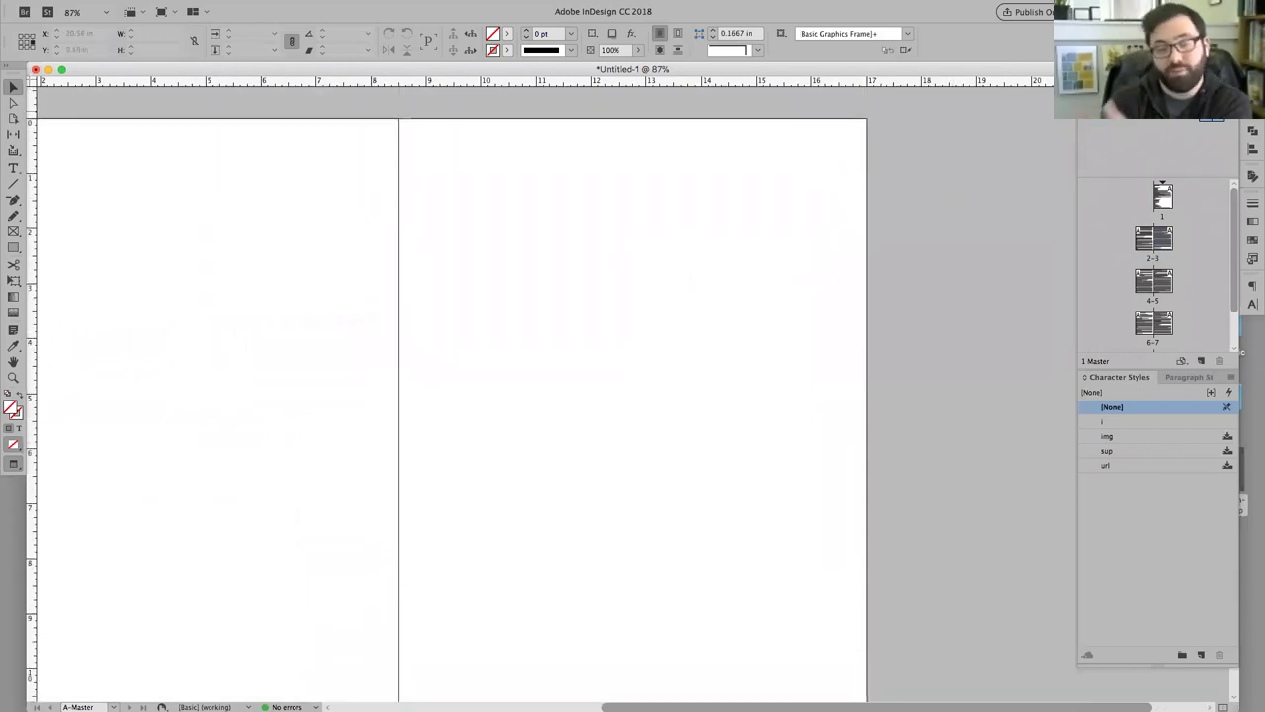
{"action": "scroll", "coordinate": [955, 271], "scroll_direction": "left", "scroll_amount": 3}
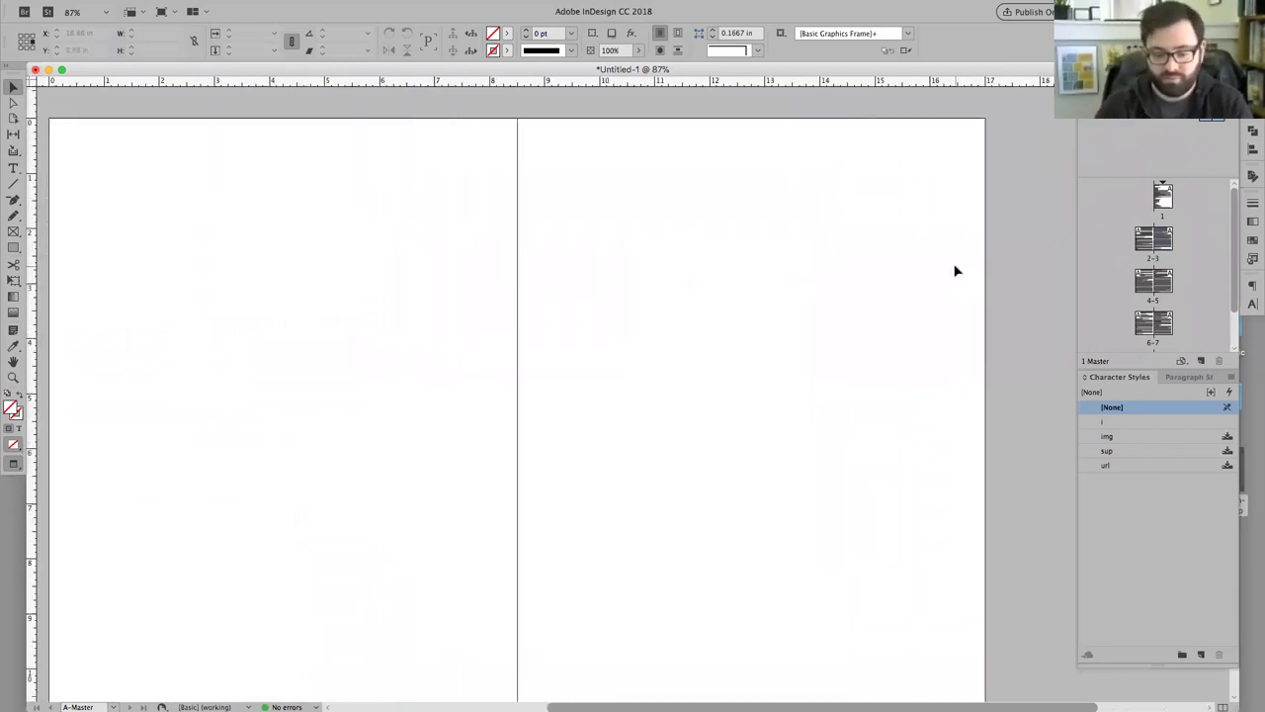
{"action": "key", "text": "super+minus"}
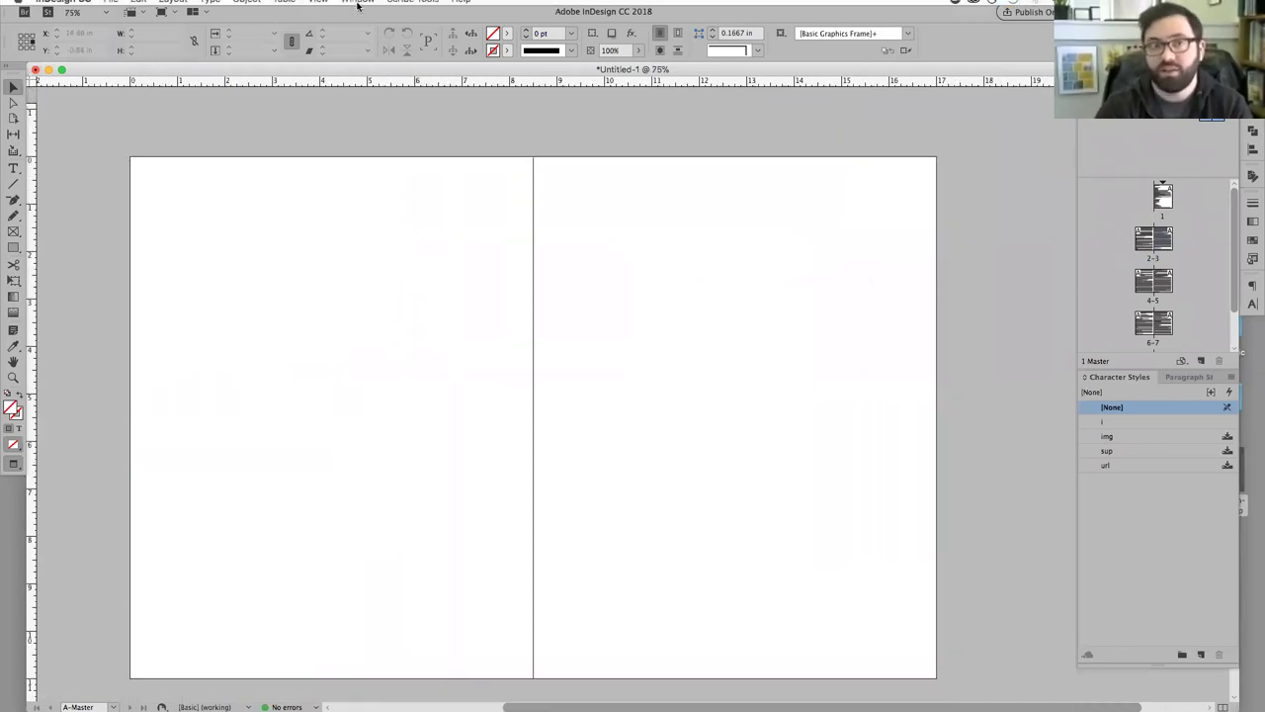
Step: Leave Preview mode with W so the master's margin guides and bleed are visible
{"action": "left_click", "coordinate": [357, 6]}
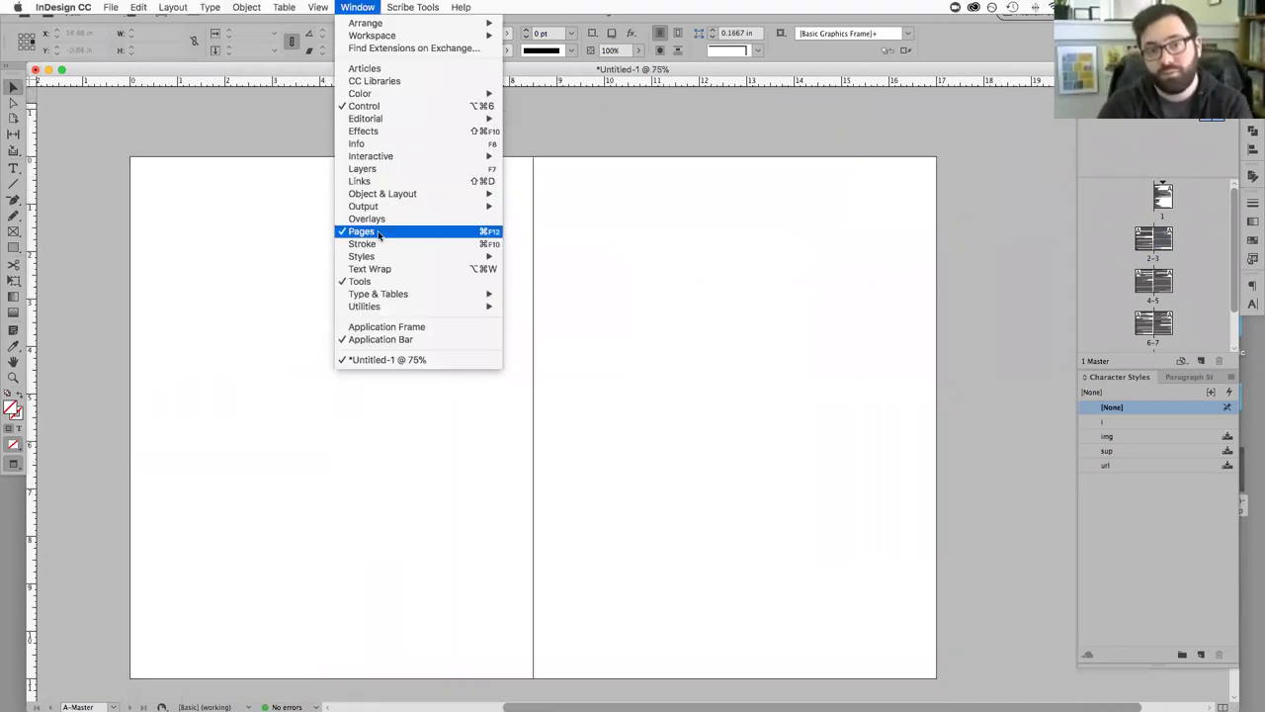
{"action": "left_click", "coordinate": [593, 129]}
{"action": "scroll", "coordinate": [556, 185], "scroll_direction": "left", "scroll_amount": 3}
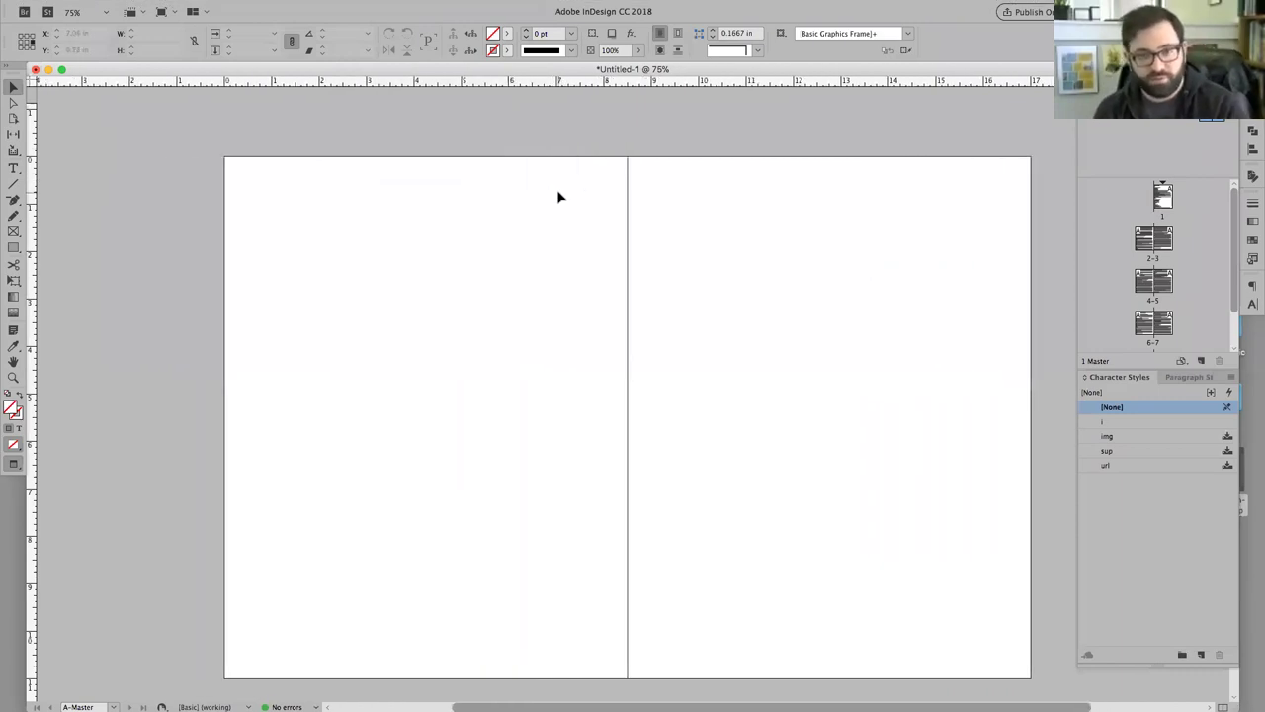
{"action": "key", "text": "w"}
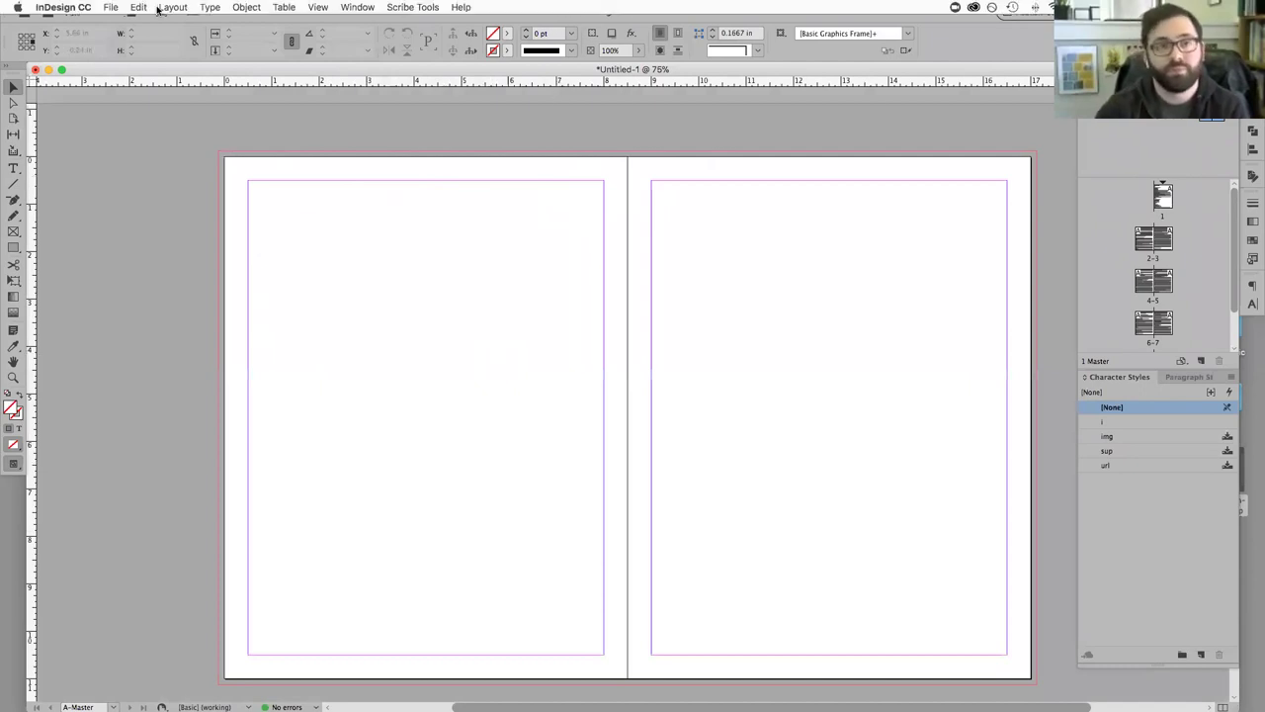
{"action": "left_click", "coordinate": [173, 7]}
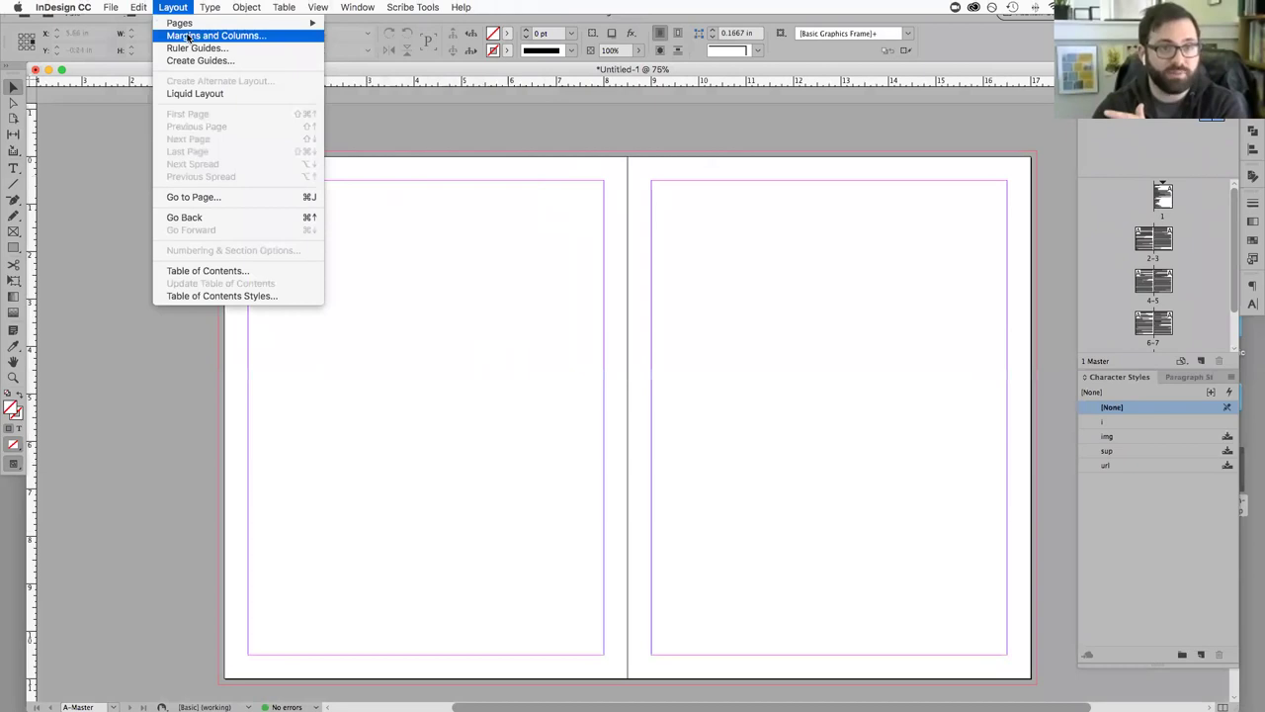
Step: In Margins and Columns, enable Layout Adjustment and try a 1 in top margin
{"action": "left_click", "coordinate": [188, 36]}
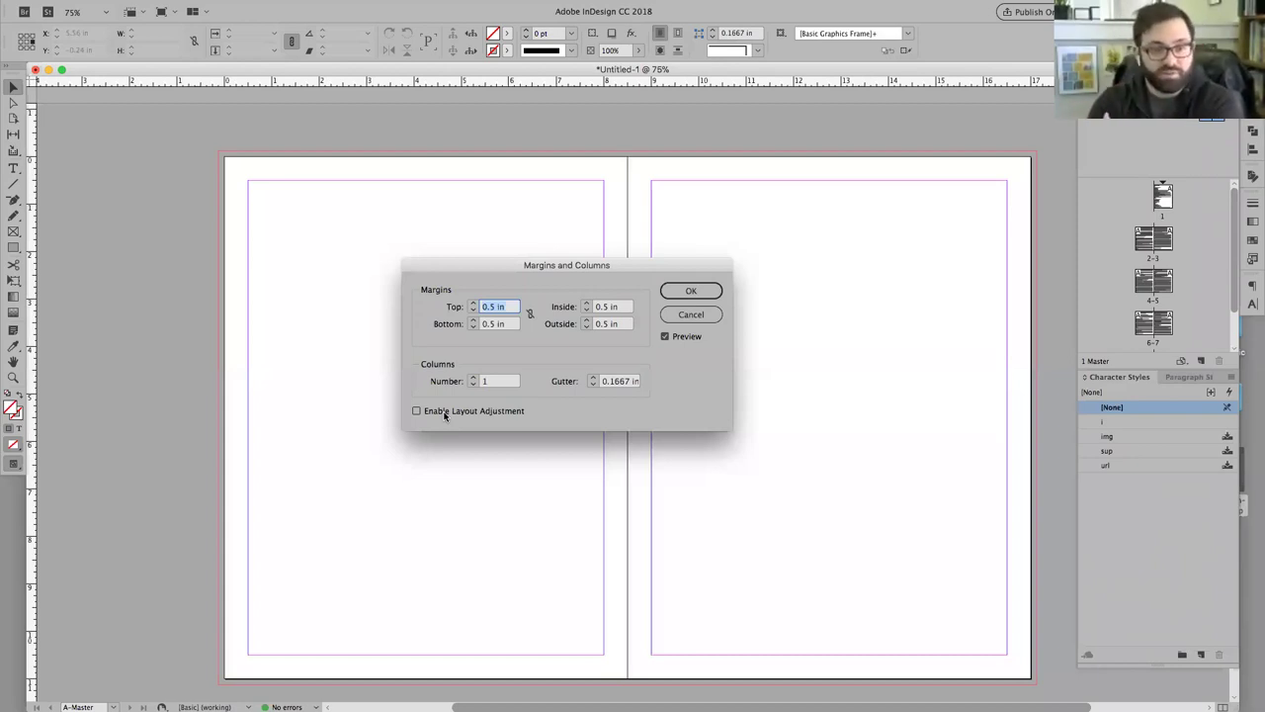
{"action": "left_click", "coordinate": [444, 415]}
{"action": "left_click", "coordinate": [502, 307]}
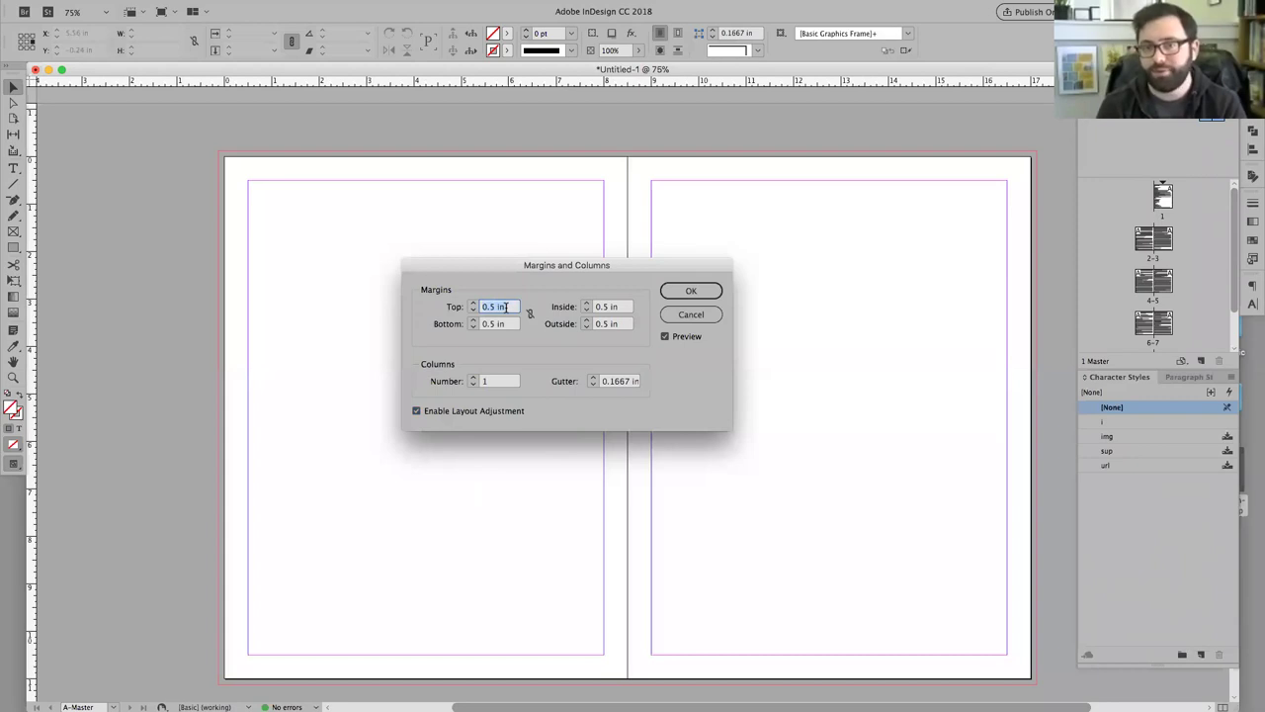
{"action": "type", "text": "1"}
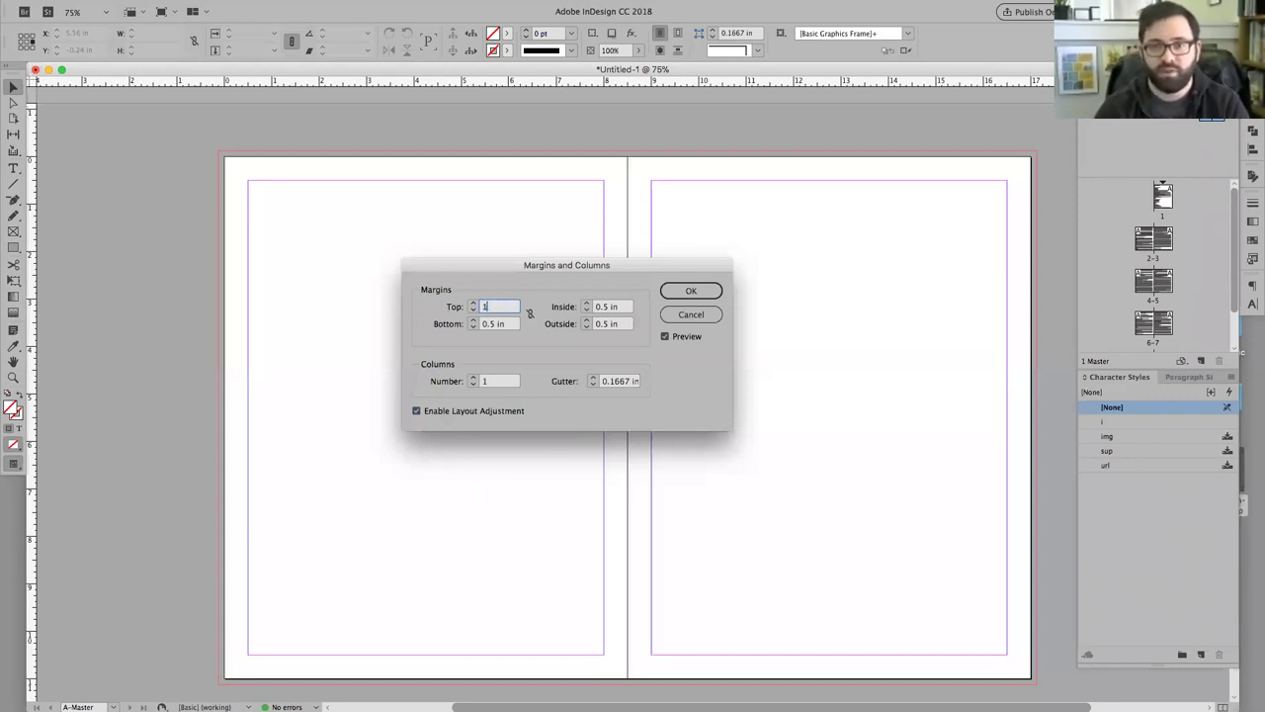
{"action": "left_click", "coordinate": [529, 313]}
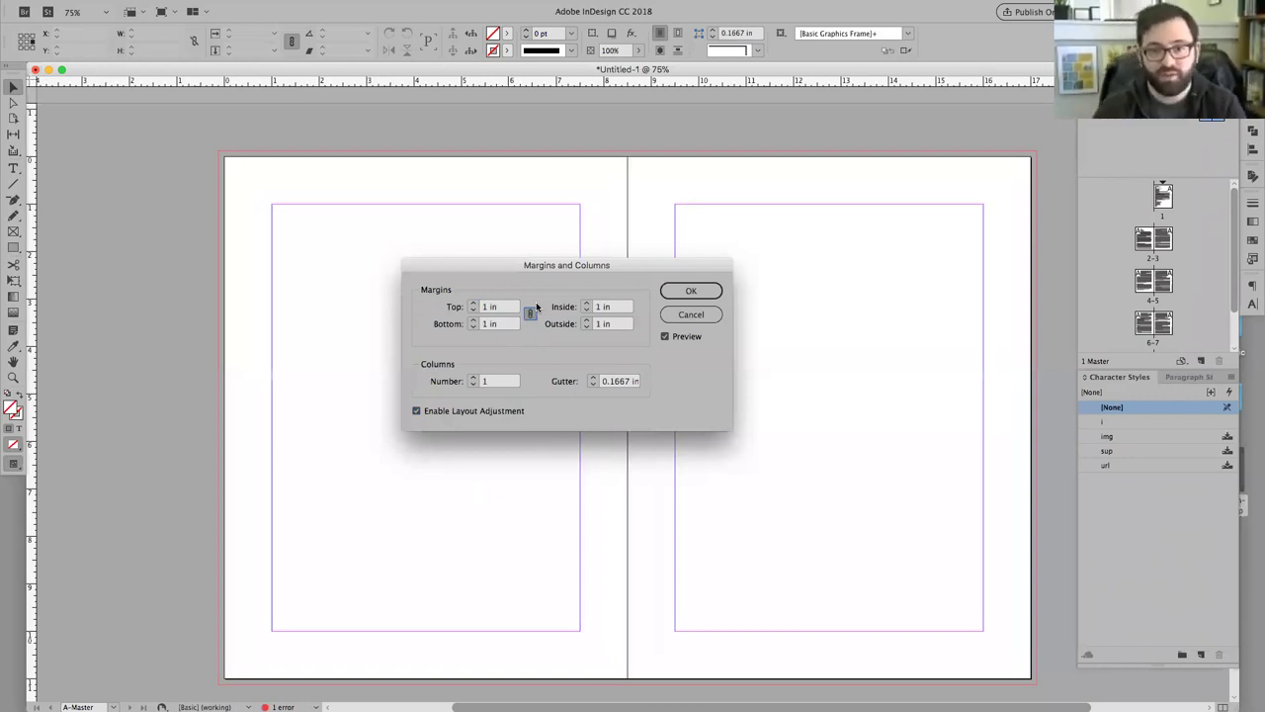
Step: Unlink the margins and set Top to 1.5 in and Bottom to 1 in
{"action": "left_click", "coordinate": [530, 314]}
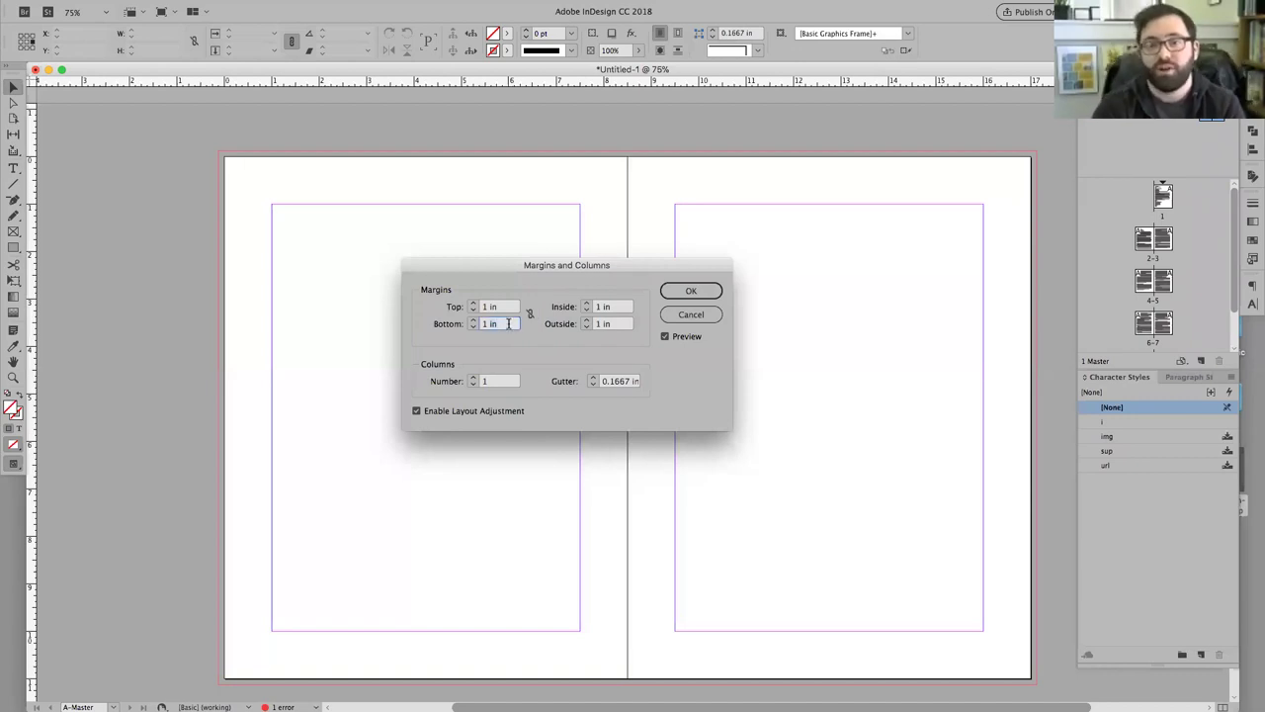
{"action": "key", "text": "Up"}
{"action": "key", "text": "Up"}
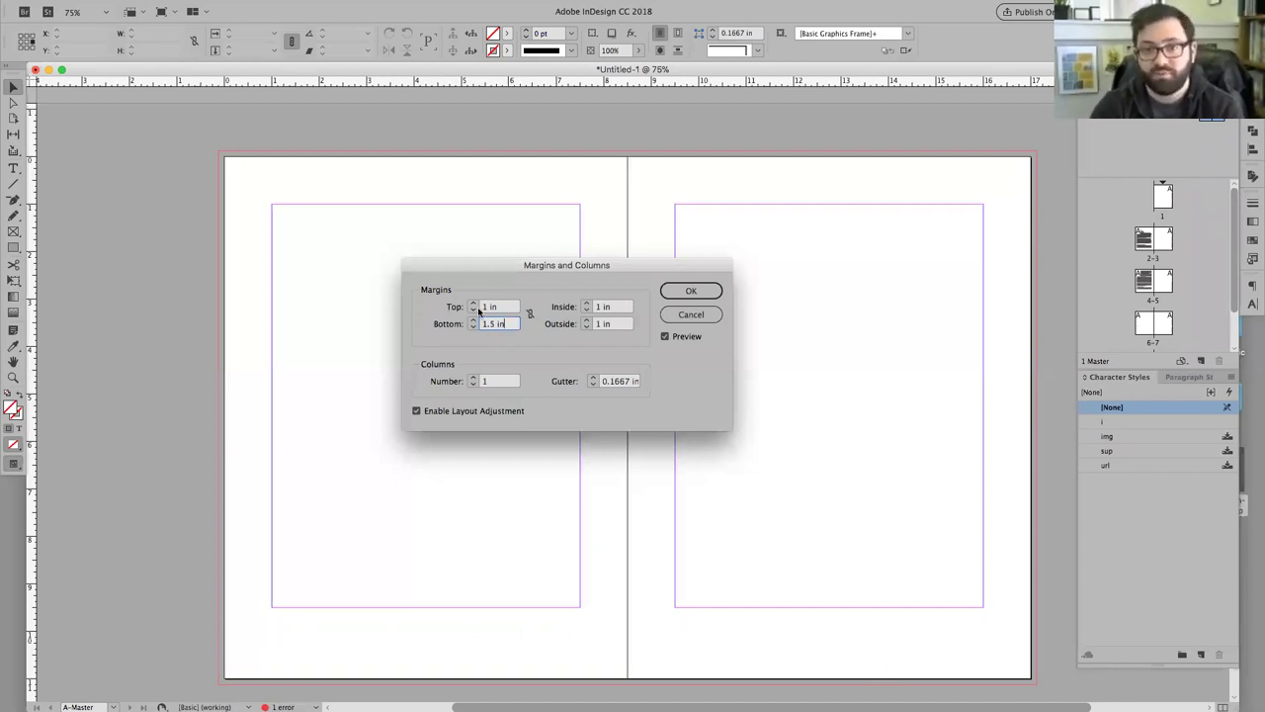
{"action": "left_click", "coordinate": [487, 307]}
{"action": "type", "text": ".5"}
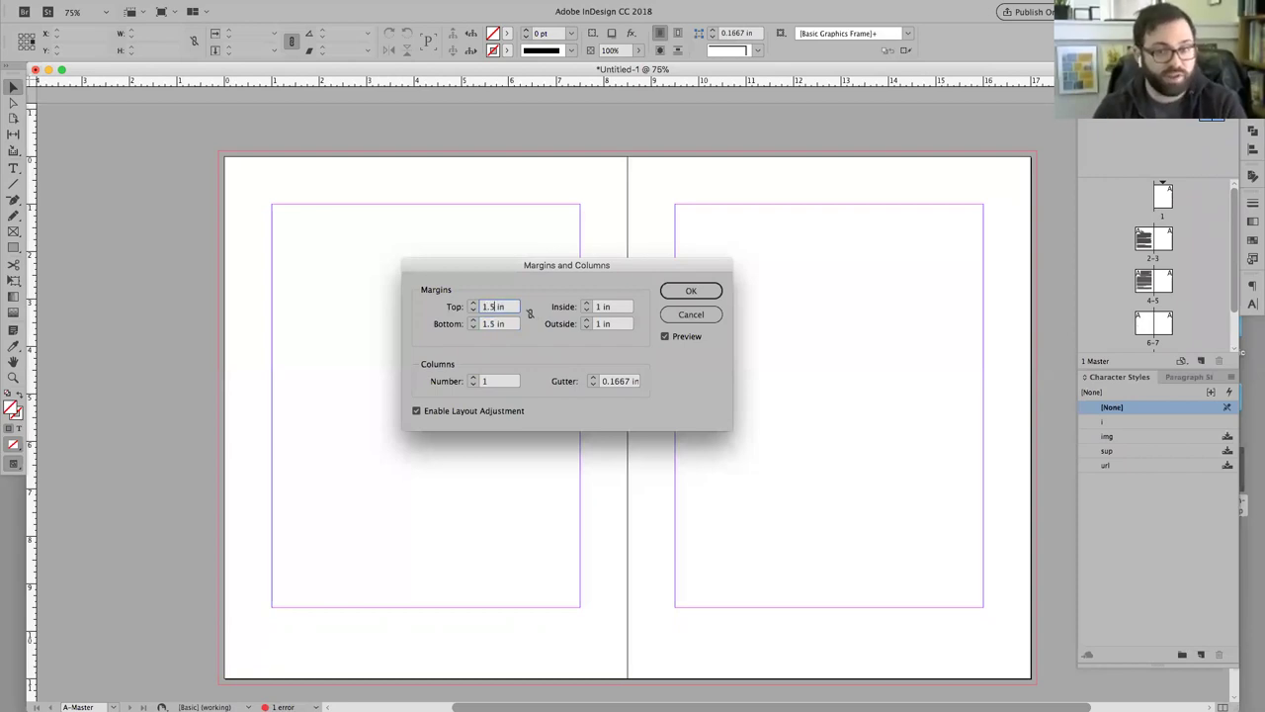
{"action": "key", "text": "Tab"}
{"action": "type", "text": "1"}
{"action": "left_click", "coordinate": [498, 308]}
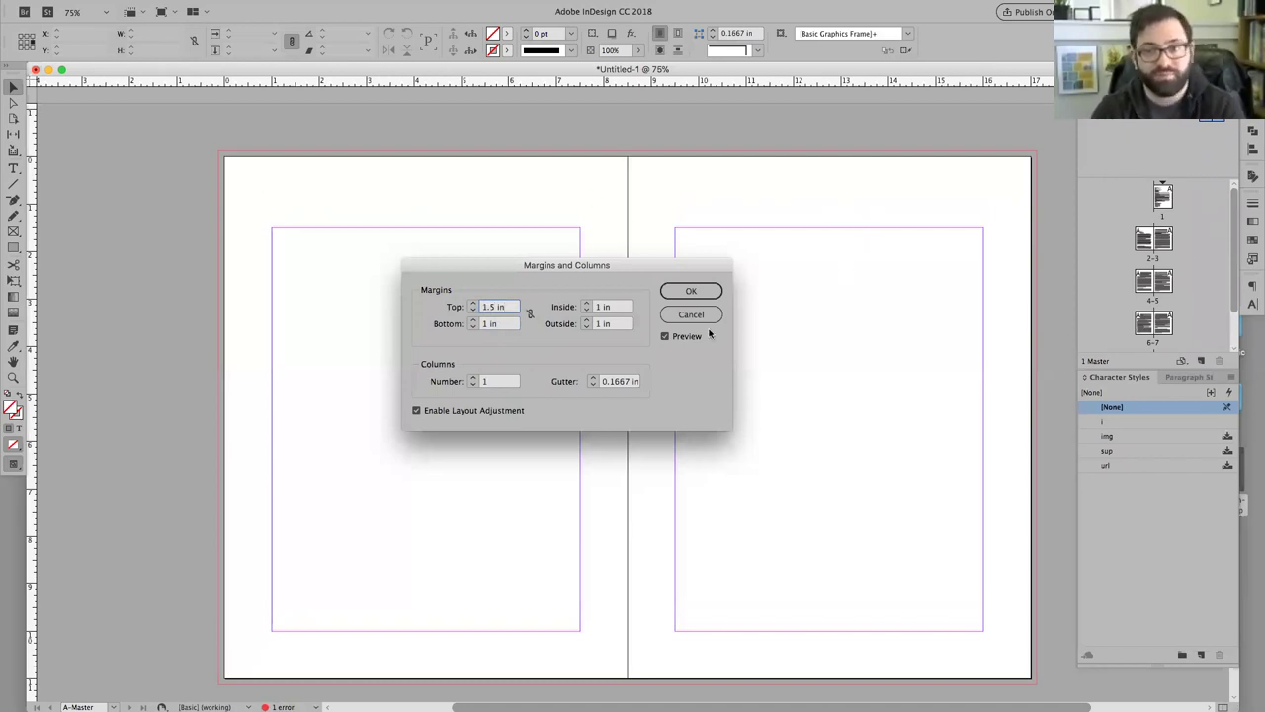
Step: Try a 3 in outside margin, then settle on 2 in, moving the dialog aside to see the preview
{"action": "left_click", "coordinate": [613, 309]}
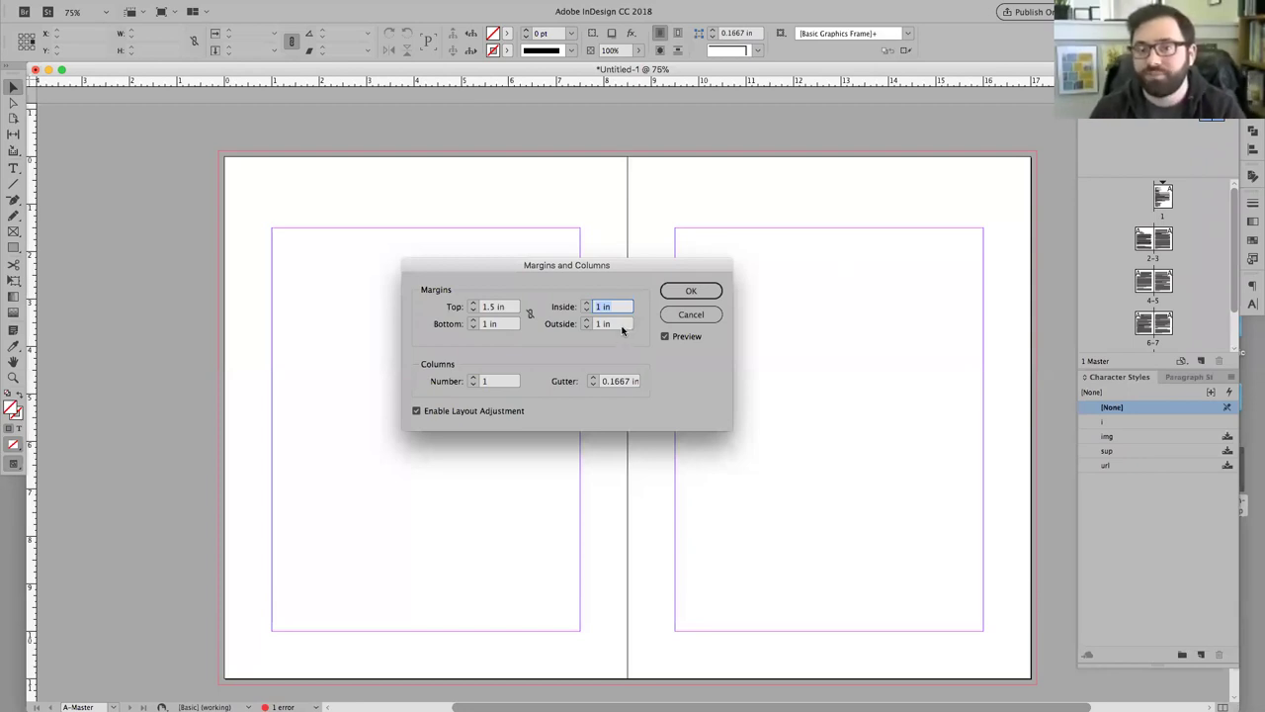
{"action": "key", "text": "Tab"}
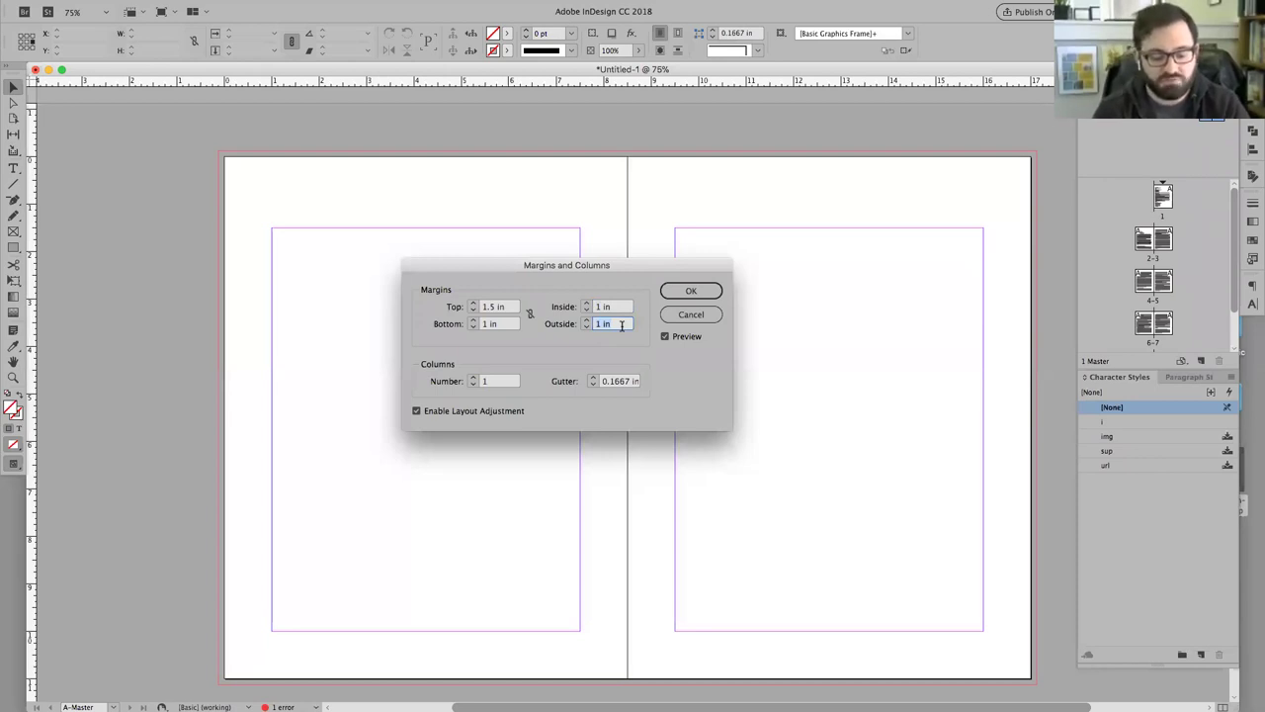
{"action": "type", "text": "3in"}
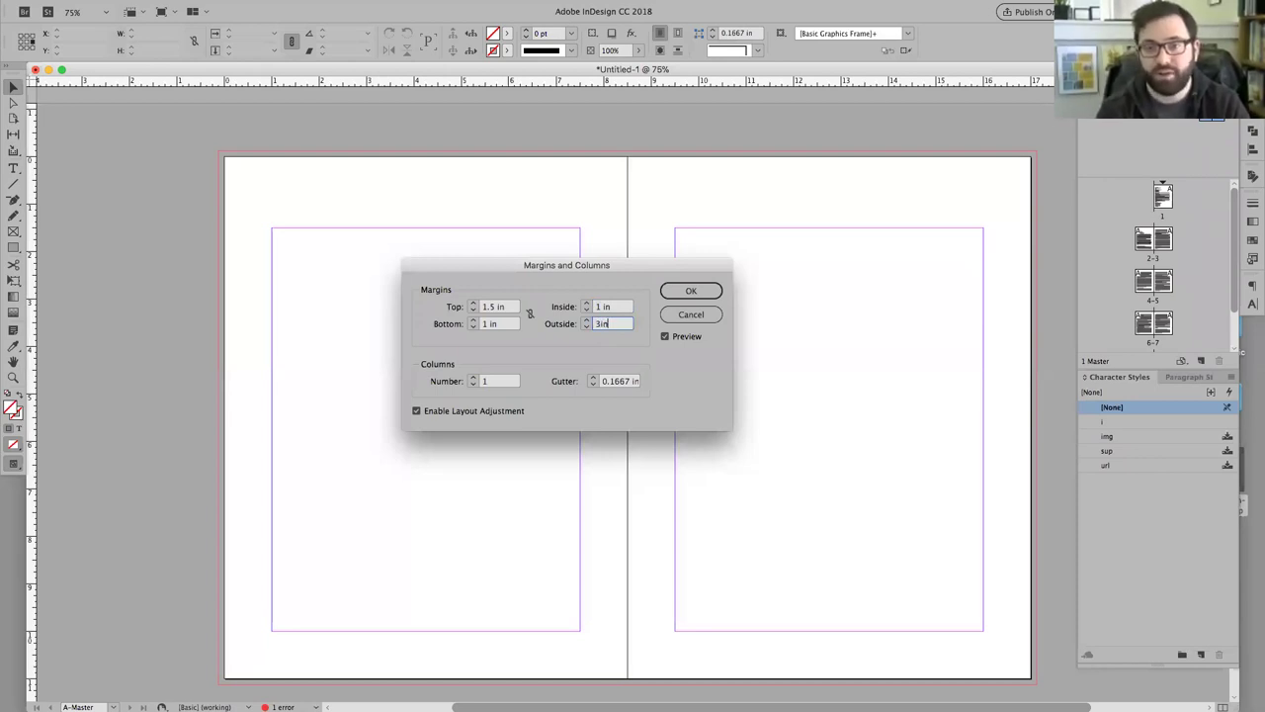
{"action": "key", "text": "Tab"}
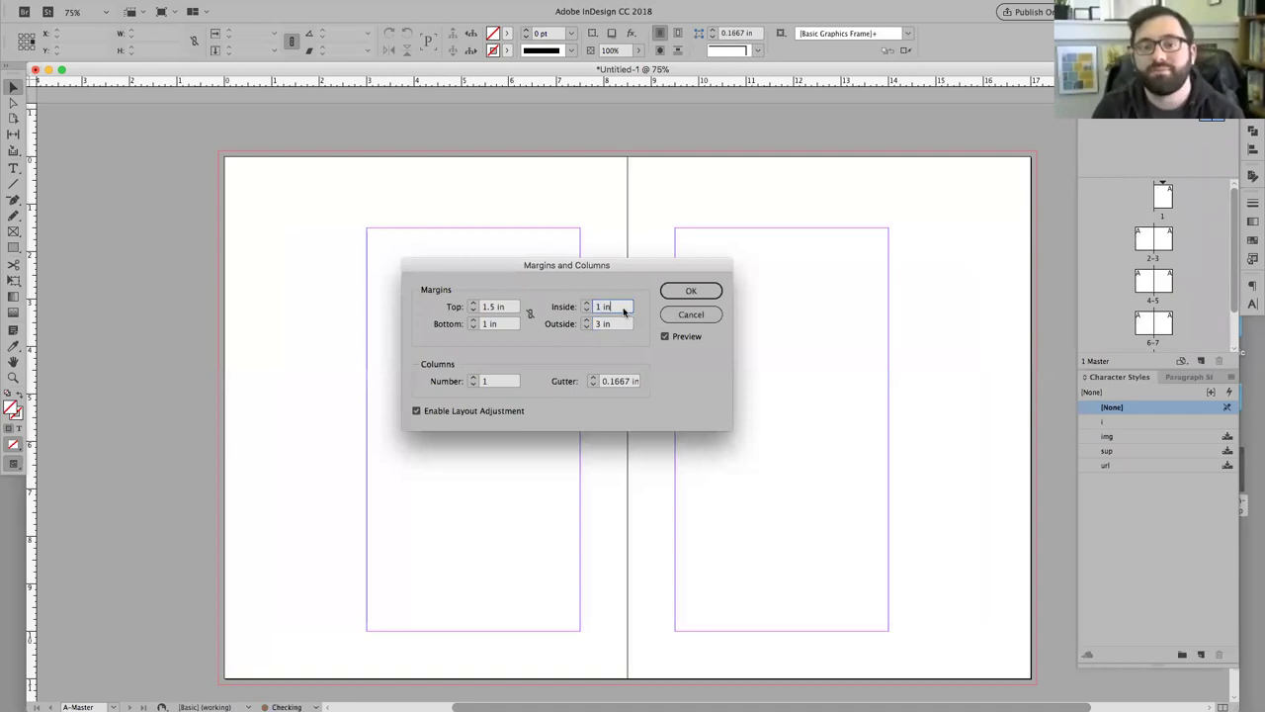
{"action": "left_click", "coordinate": [614, 326]}
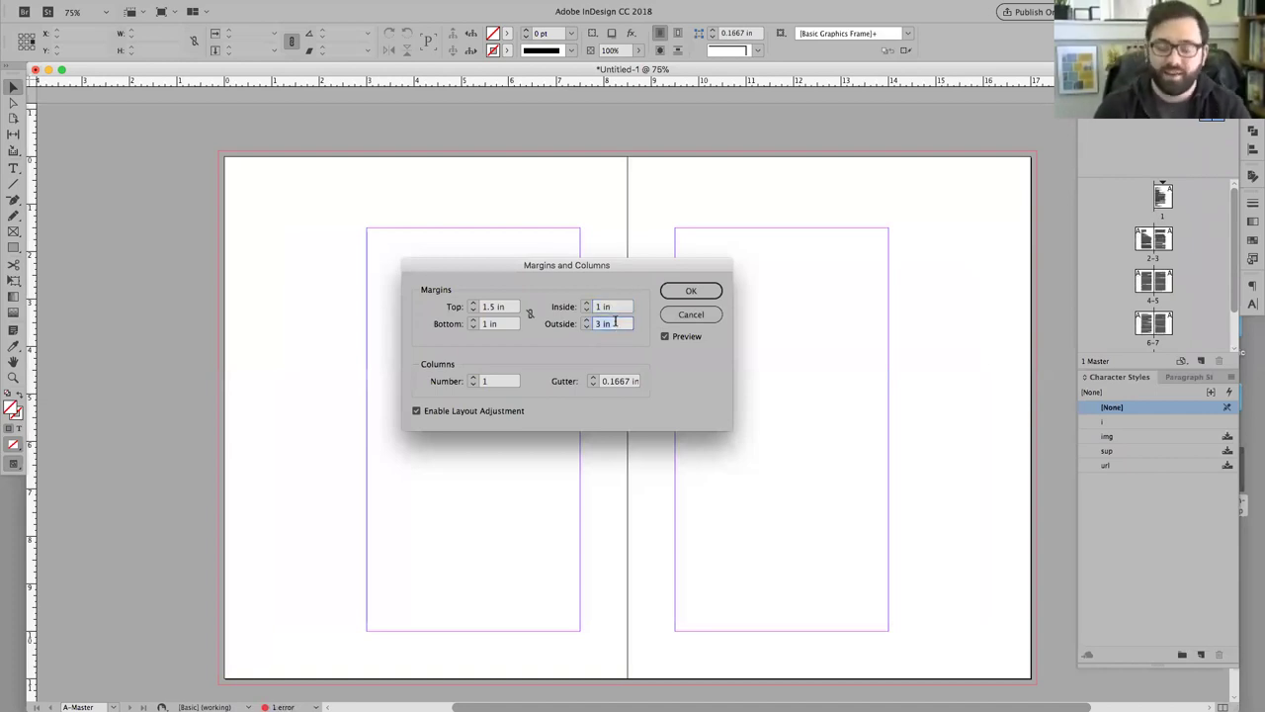
{"action": "type", "text": "2"}
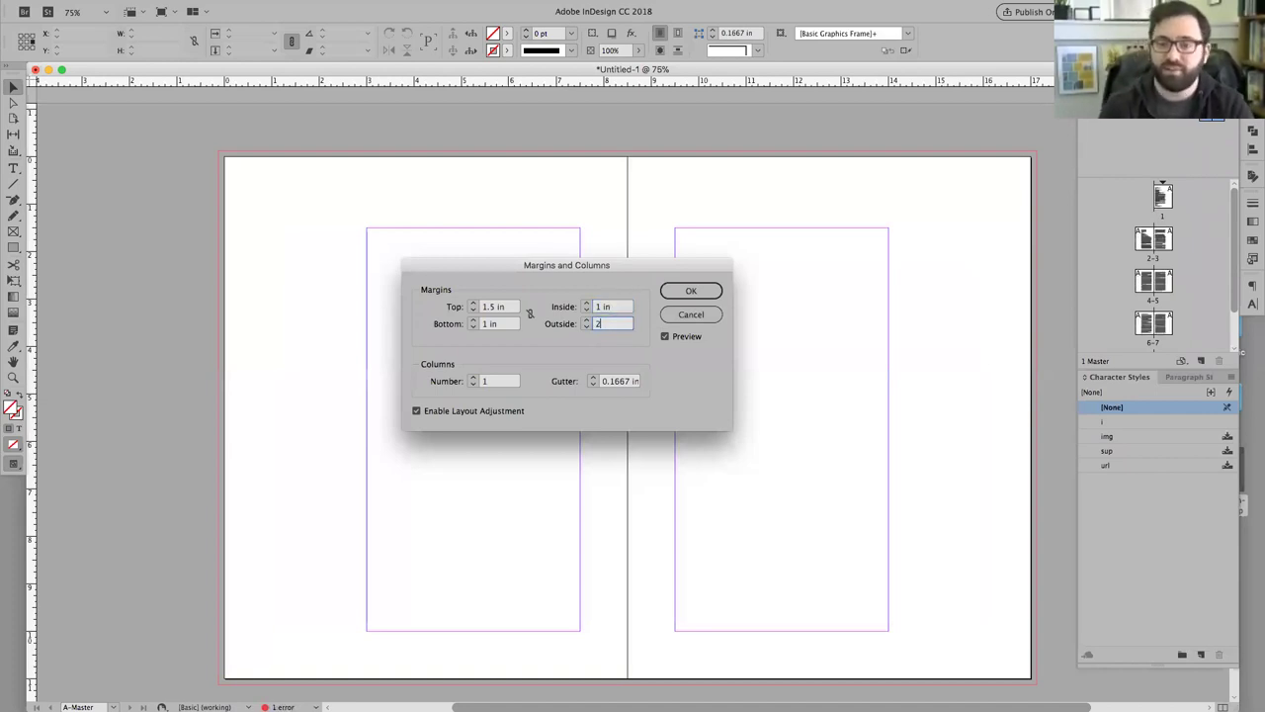
{"action": "left_click", "coordinate": [613, 308]}
{"action": "left_click_drag", "start_coordinate": [604, 265], "coordinate": [865, 151]}
{"action": "key", "text": "Tab"}
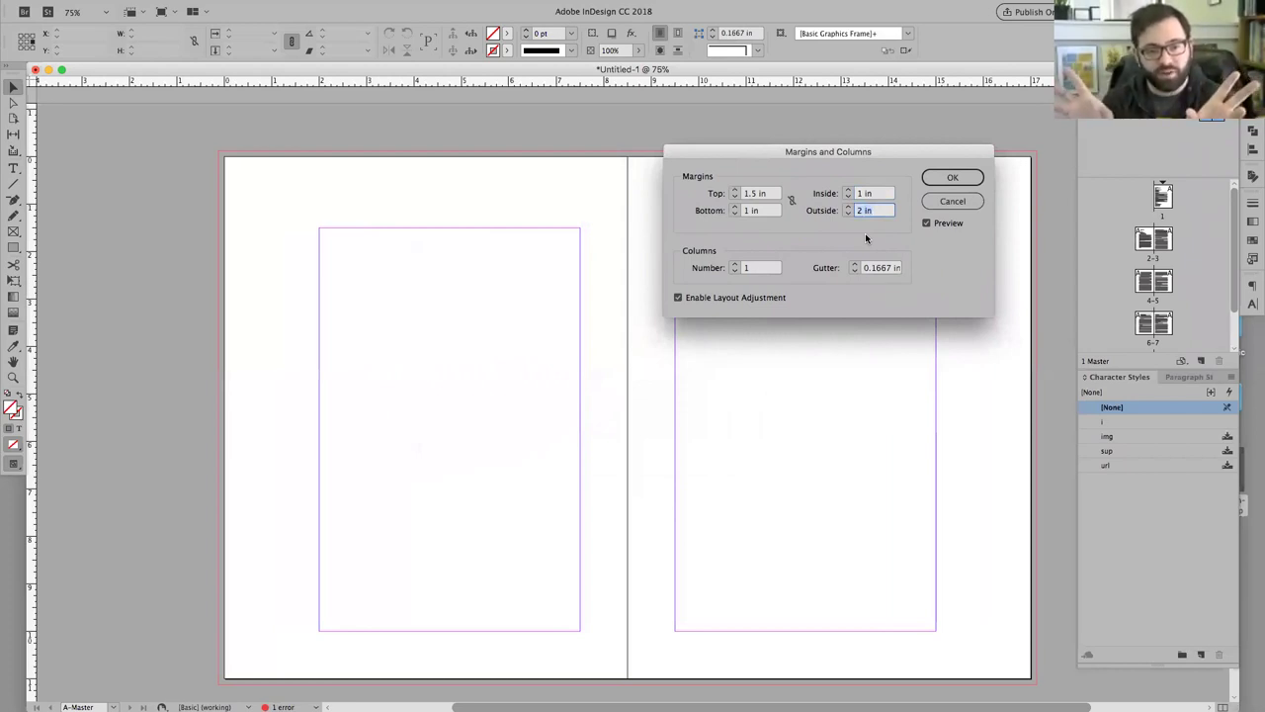
Step: Try 1.5 in inside and outside values, then set Top to 1 in and Bottom to 1.5 in
{"action": "left_click", "coordinate": [869, 193]}
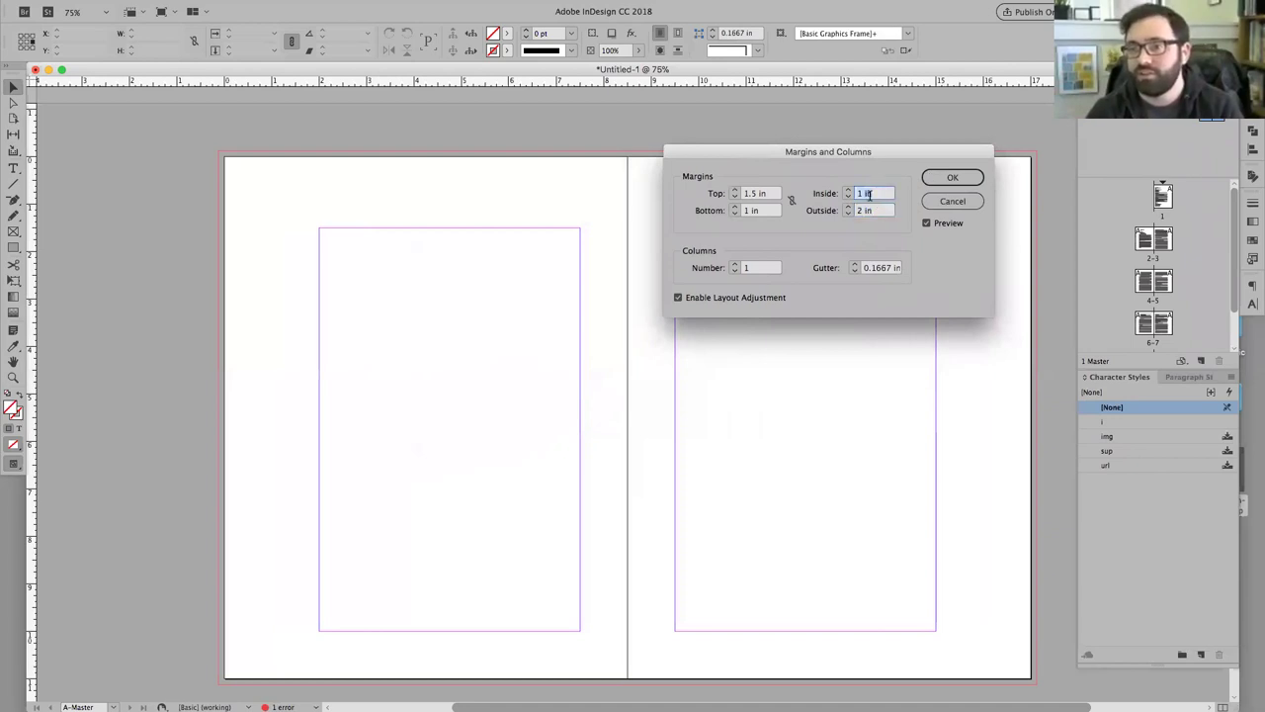
{"action": "type", "text": "1.5"}
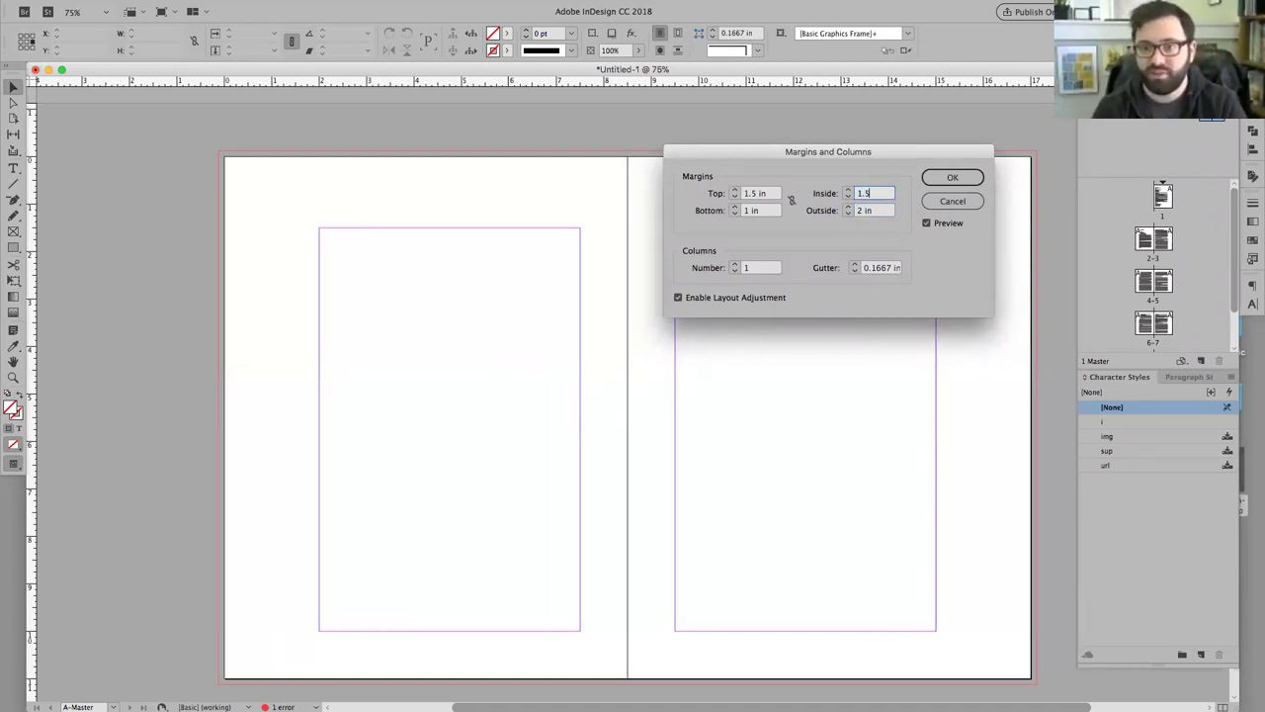
{"action": "key", "text": "Tab"}
{"action": "type", "text": "1.5"}
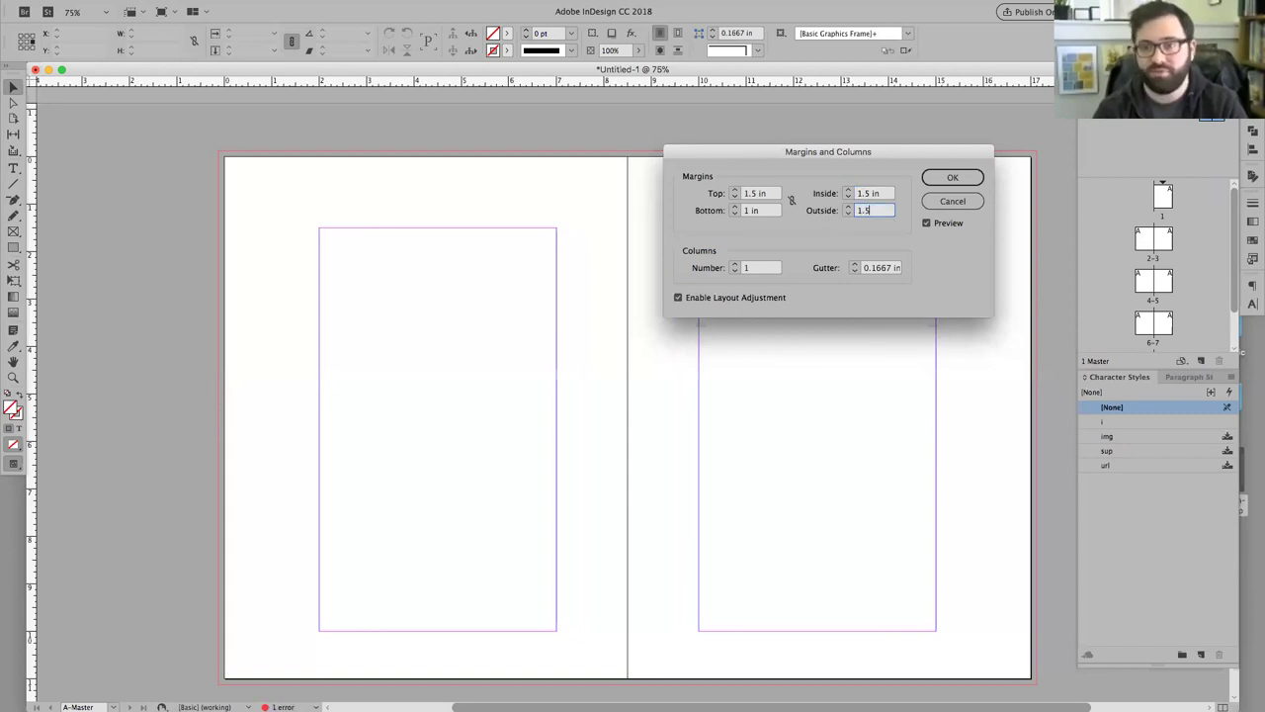
{"action": "left_click", "coordinate": [881, 193]}
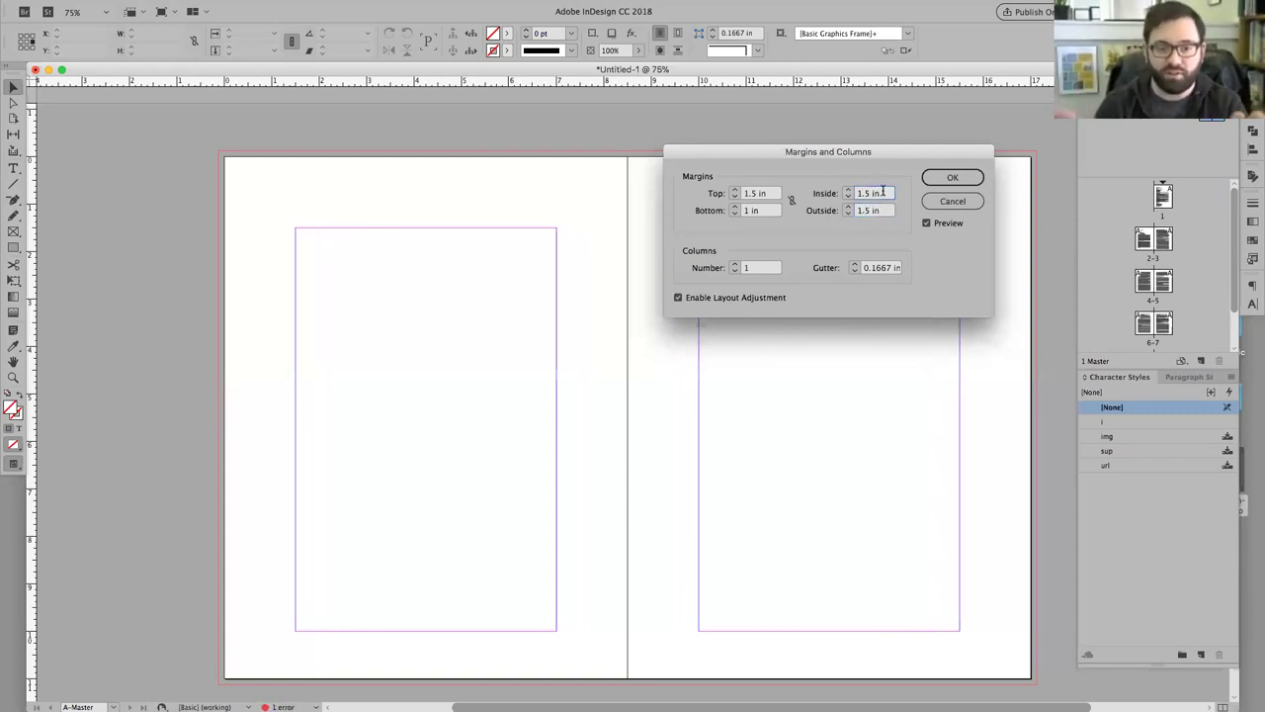
{"action": "double_click", "coordinate": [753, 194]}
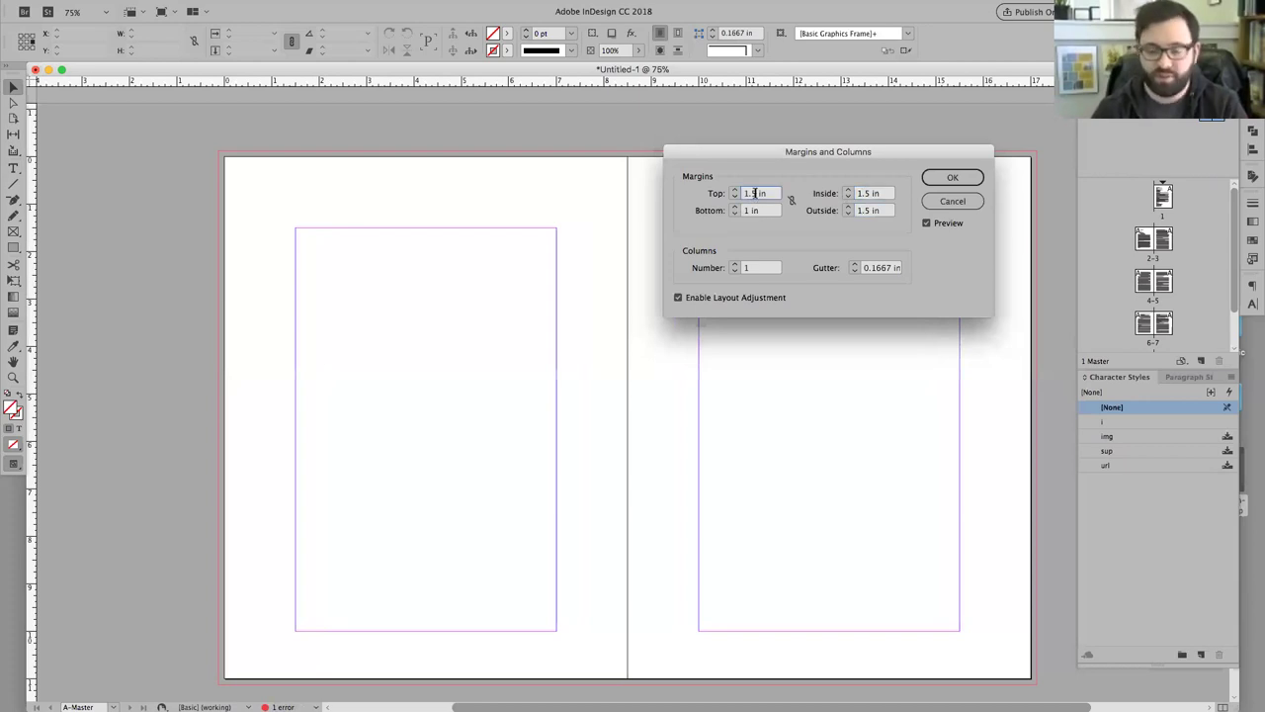
{"action": "type", "text": "1"}
{"action": "key", "text": "Tab"}
{"action": "type", "text": "1.5"}
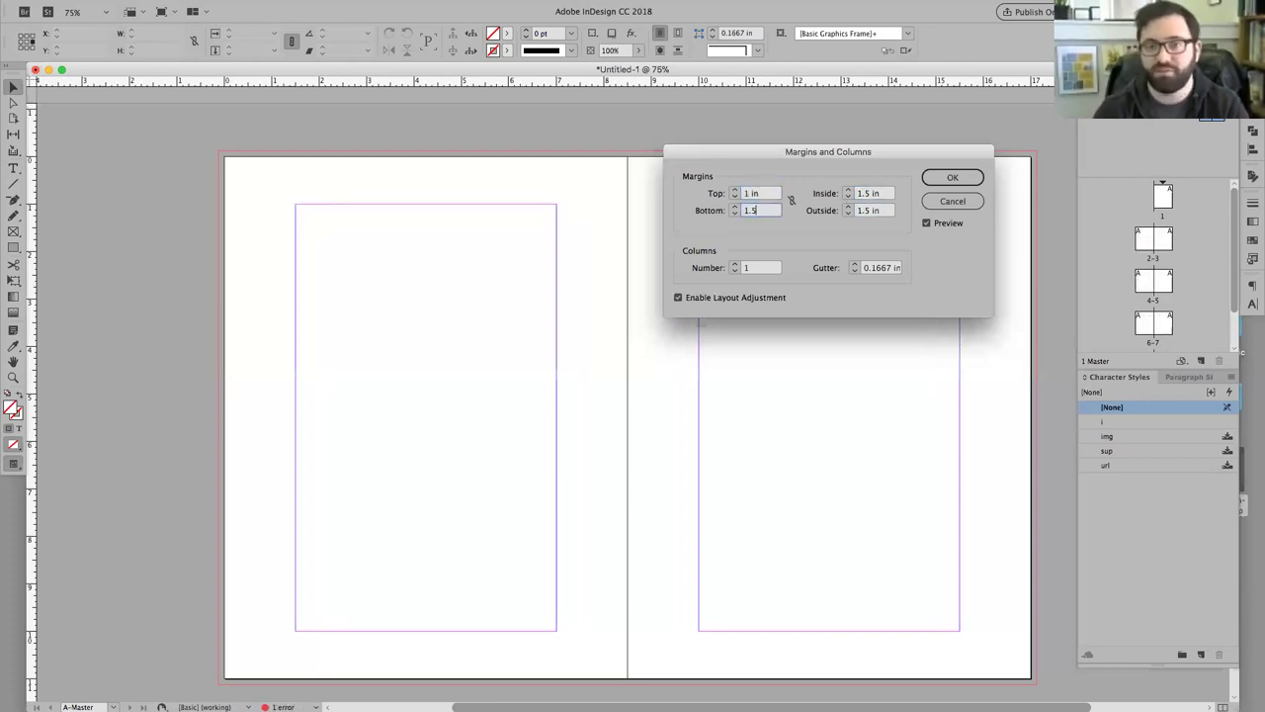
{"action": "key", "text": "shift+Tab"}
{"action": "left_click_drag", "start_coordinate": [747, 162], "coordinate": [870, 152]}
Step: After trying 2 and 3 in, set Inside to 1 in and Outside to 2 in
{"action": "left_click", "coordinate": [914, 199]}
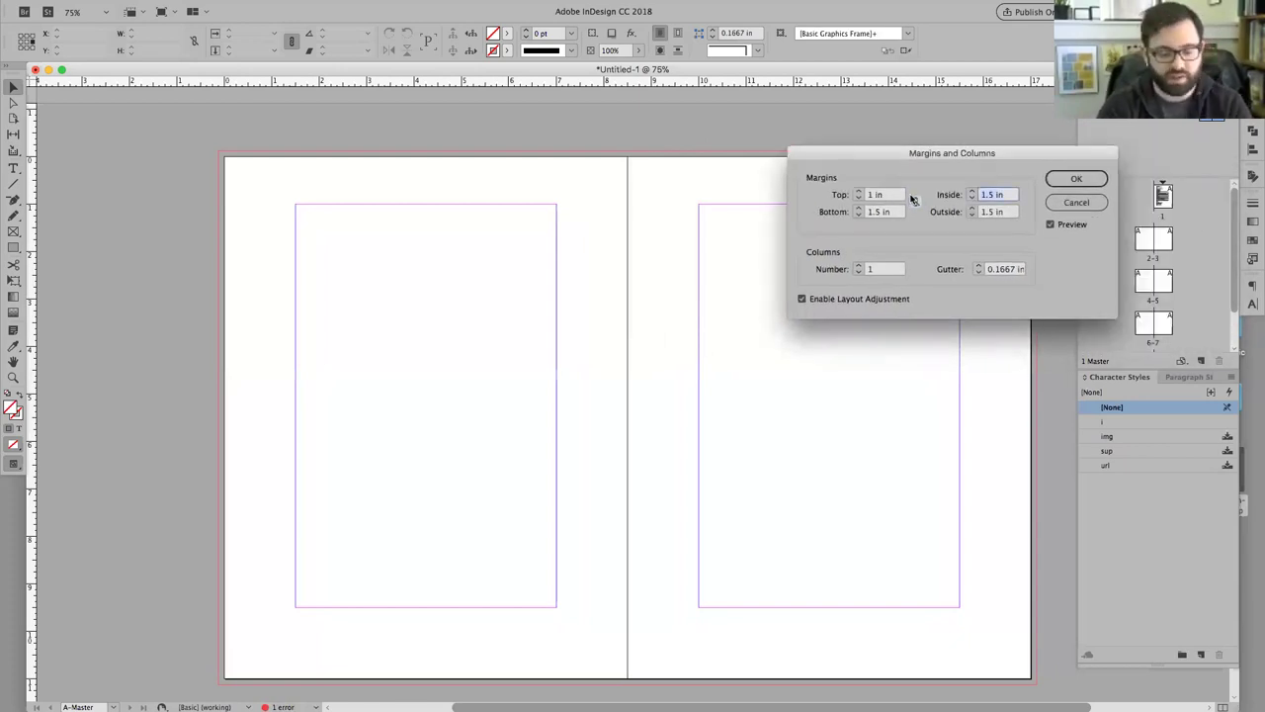
{"action": "type", "text": "2"}
{"action": "key", "text": "Tab"}
{"action": "type", "text": "3"}
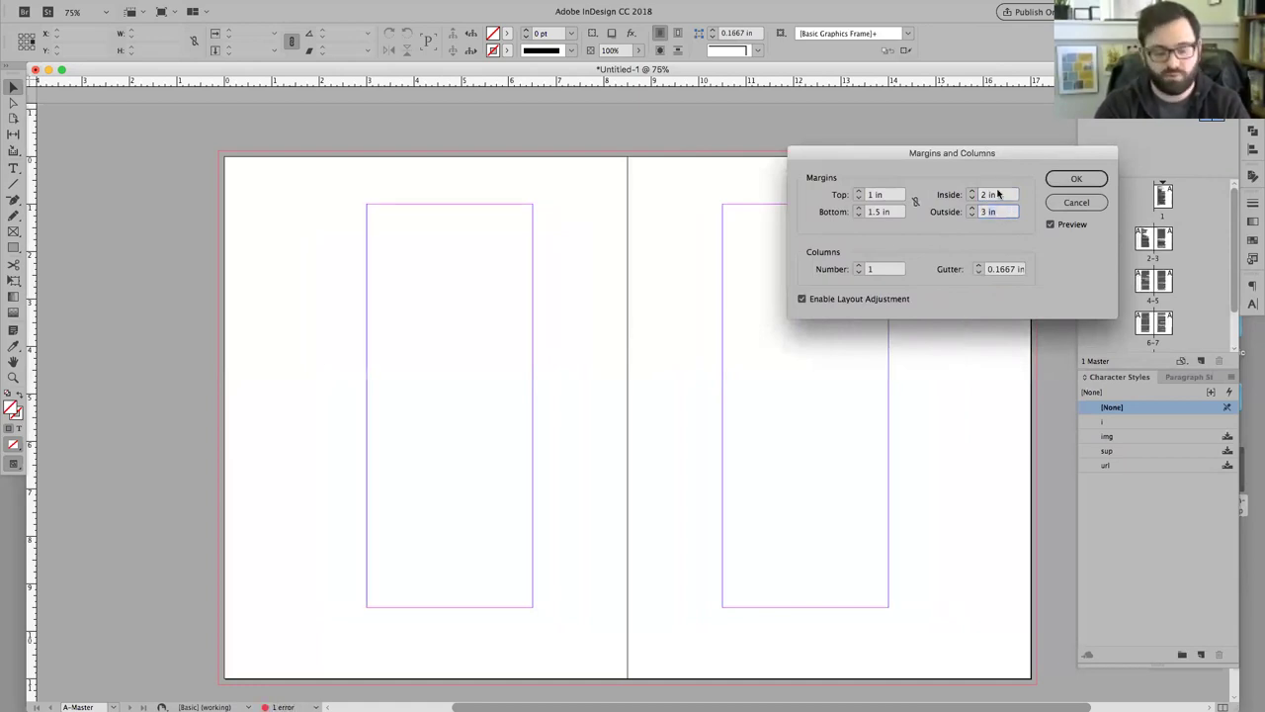
{"action": "triple_click", "coordinate": [999, 195]}
{"action": "type", "text": "1"}
{"action": "left_click", "coordinate": [997, 210]}
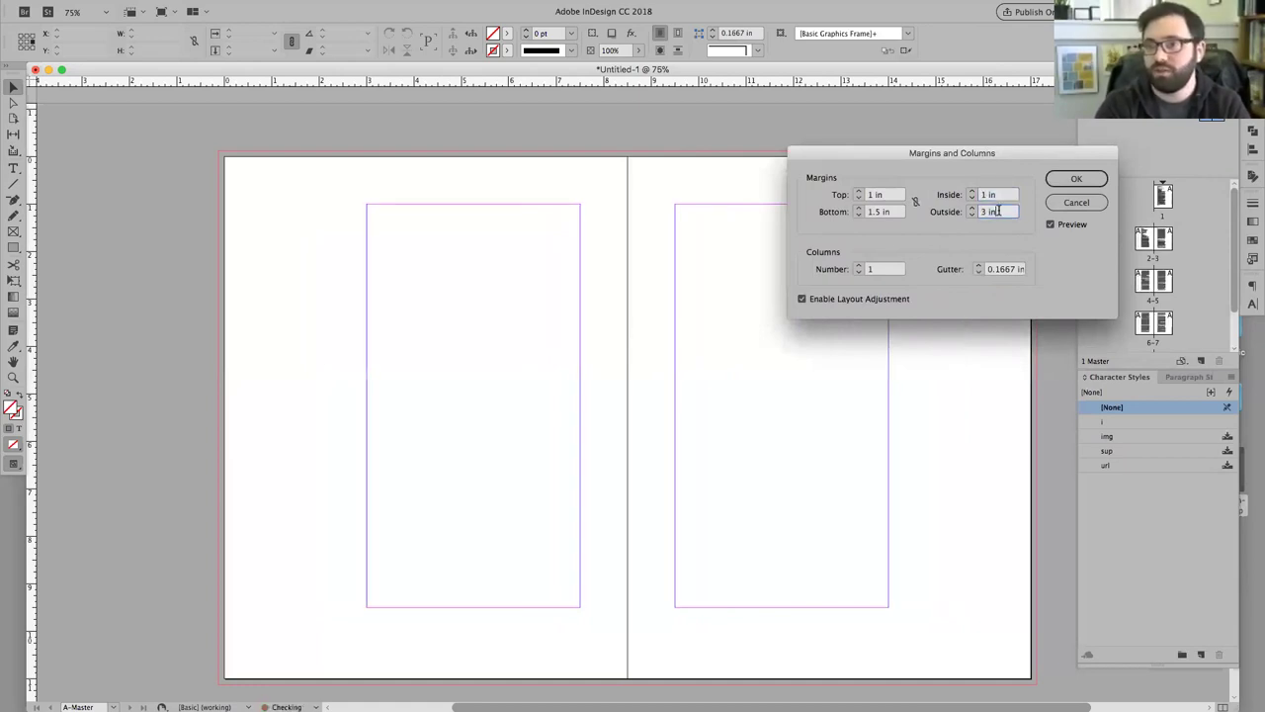
{"action": "triple_click", "coordinate": [999, 210]}
{"action": "type", "text": "2"}
{"action": "key", "text": "Tab"}
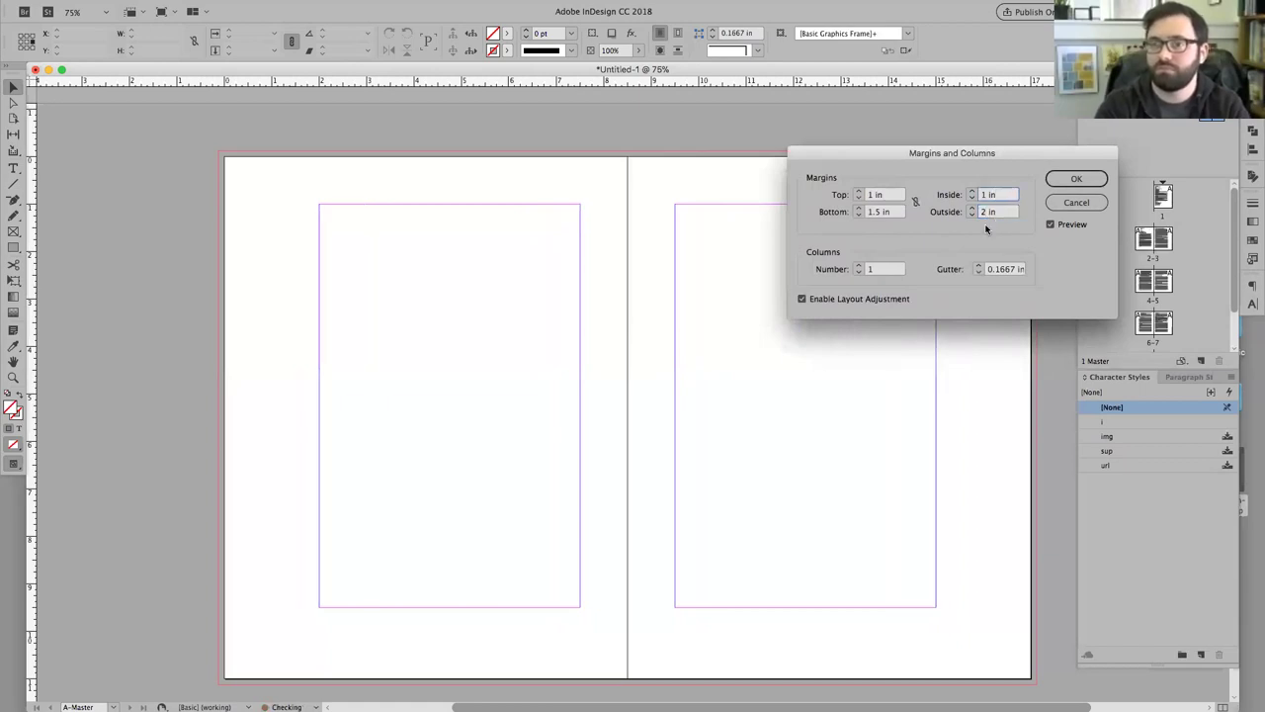
{"action": "left_click_drag", "start_coordinate": [927, 153], "coordinate": [1050, 143]}
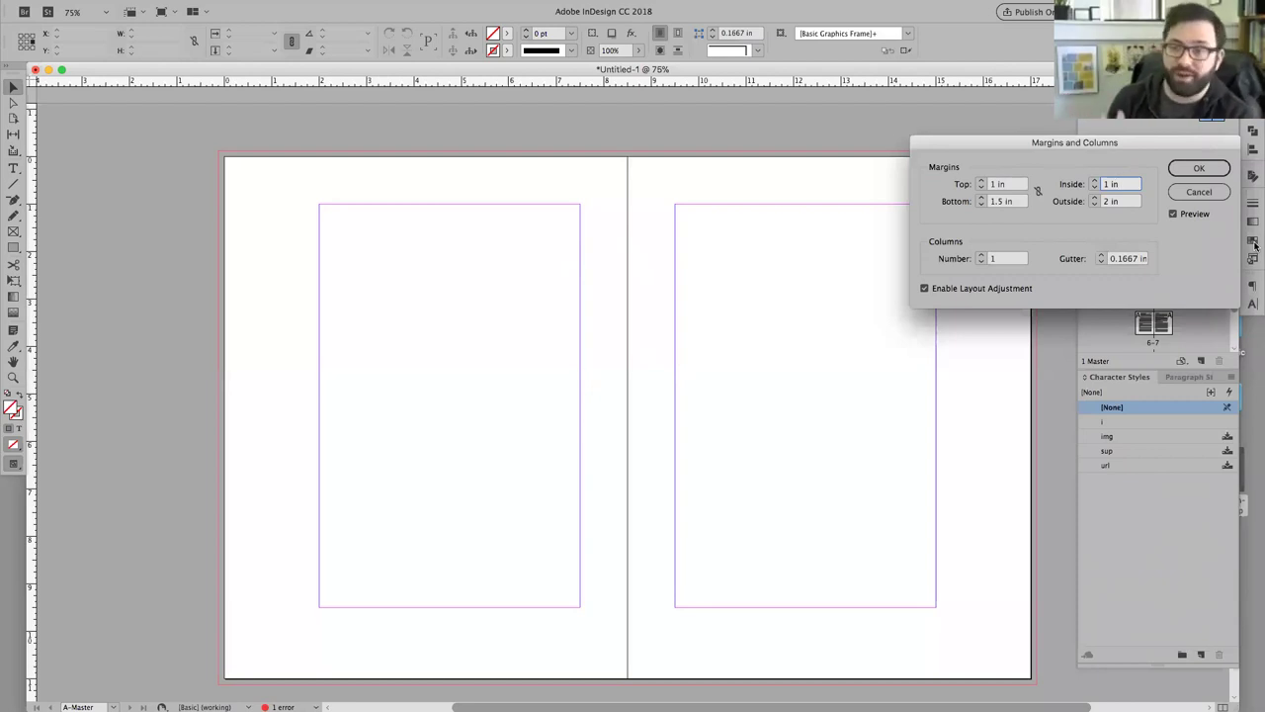
{"action": "left_click", "coordinate": [1177, 170]}
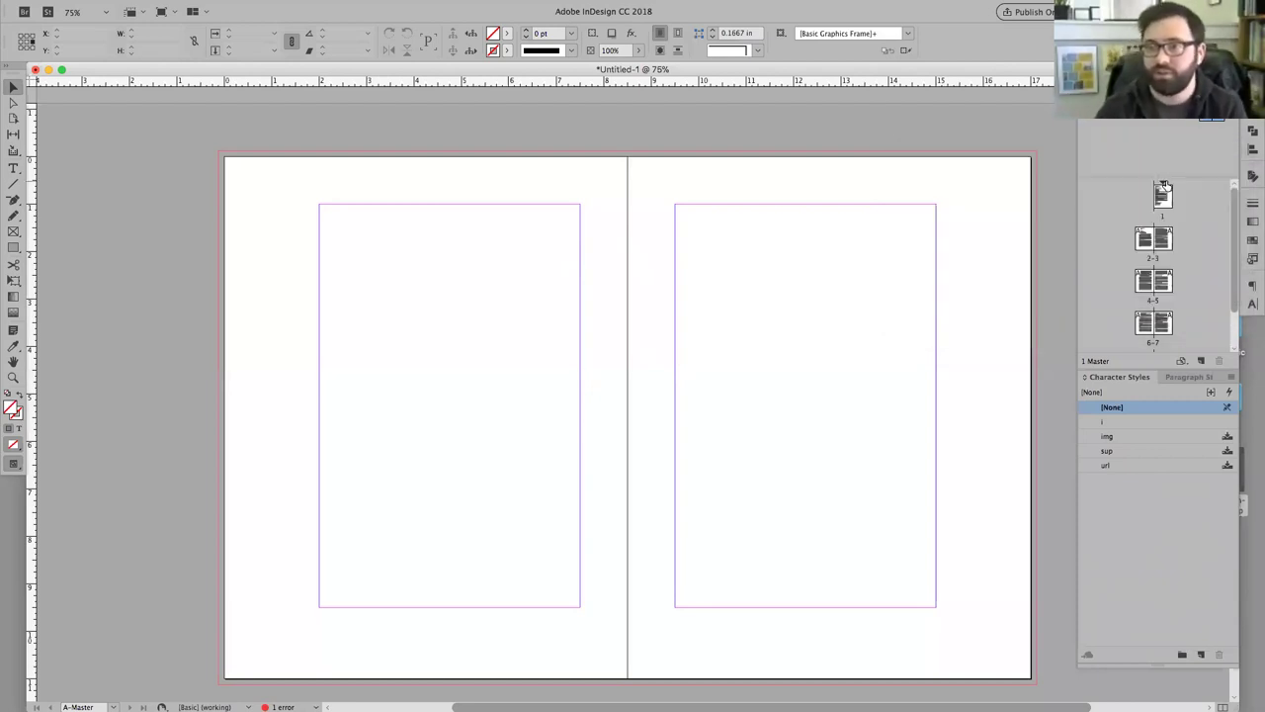
{"action": "left_click", "coordinate": [174, 8]}
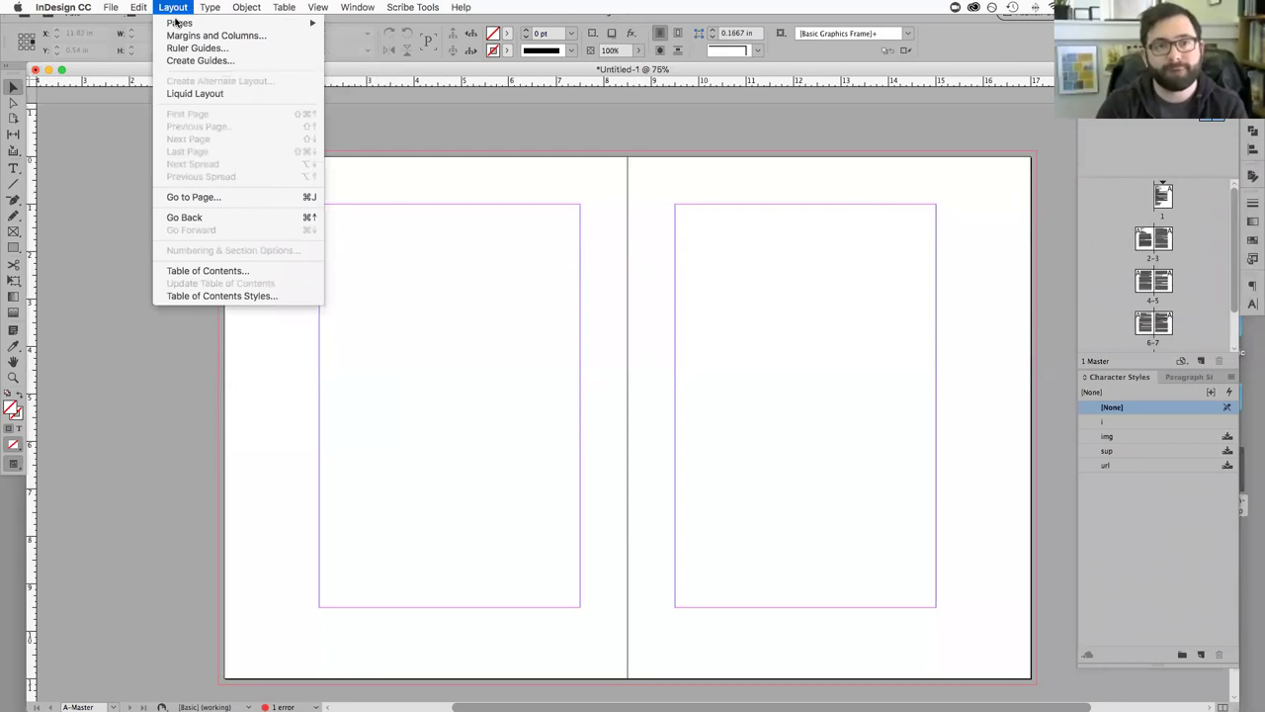
{"action": "left_click", "coordinate": [183, 34]}
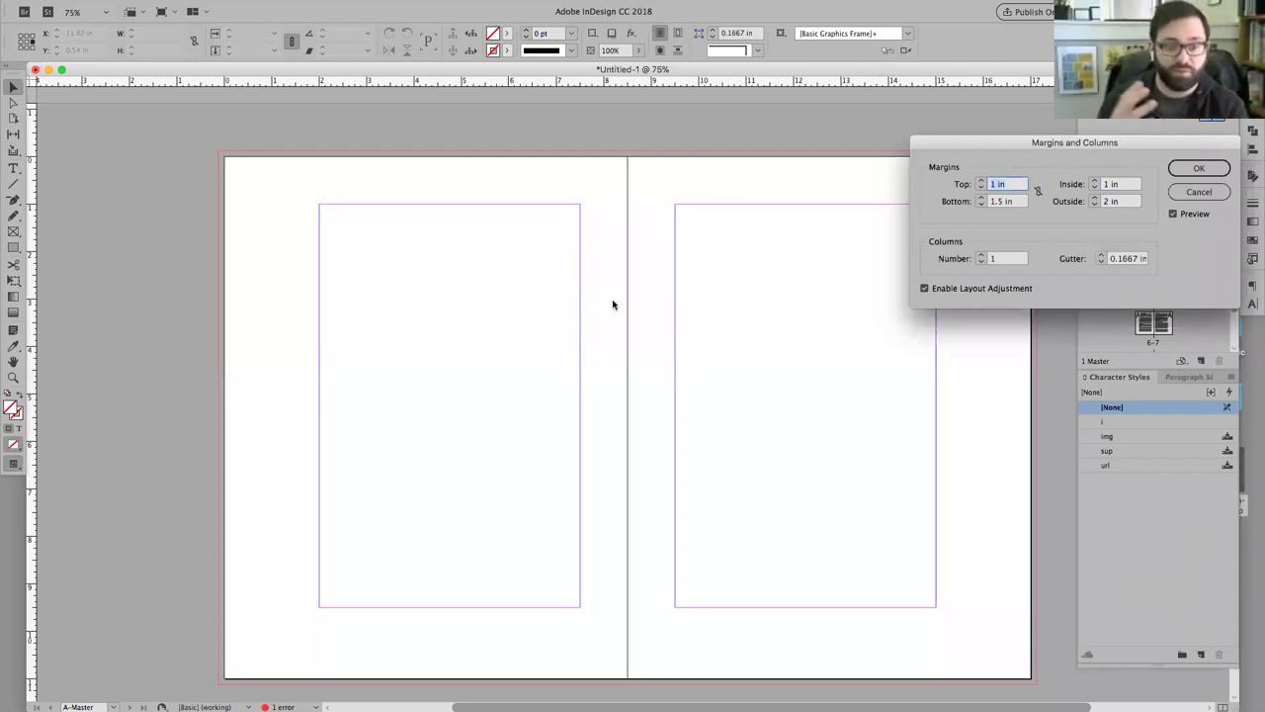
{"action": "left_click", "coordinate": [1108, 185]}
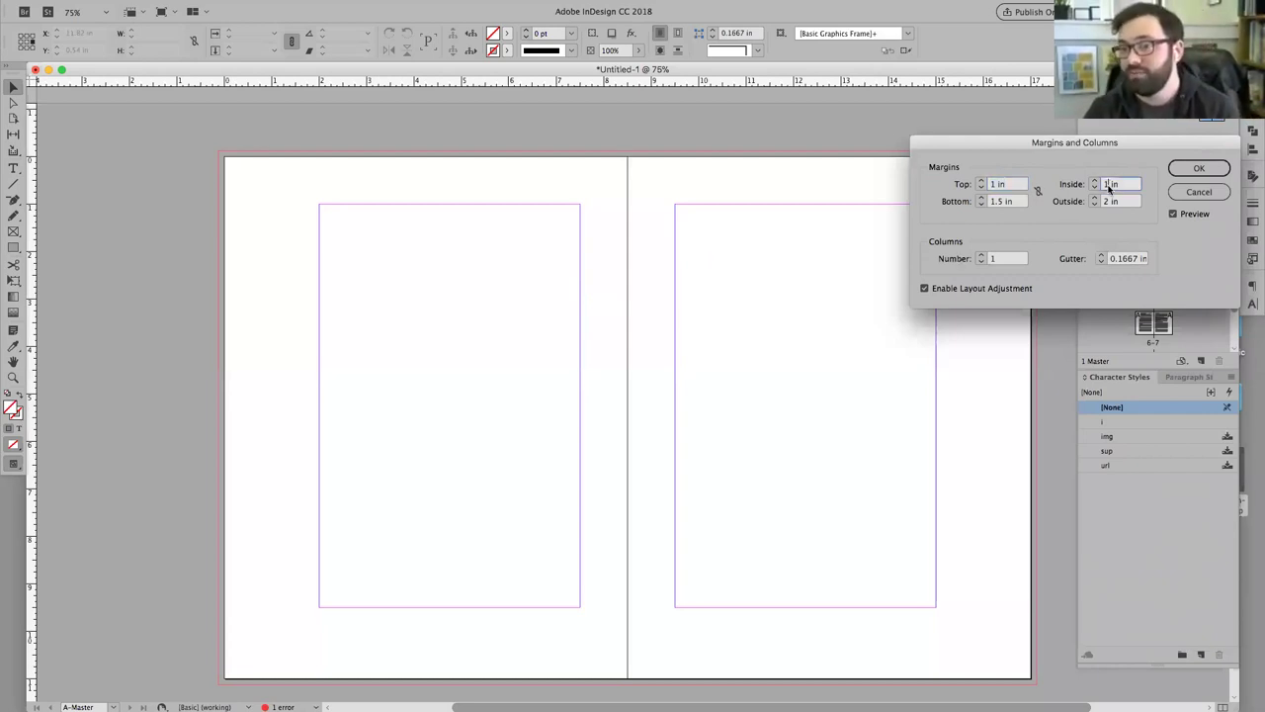
{"action": "key", "text": "BackSpace"}
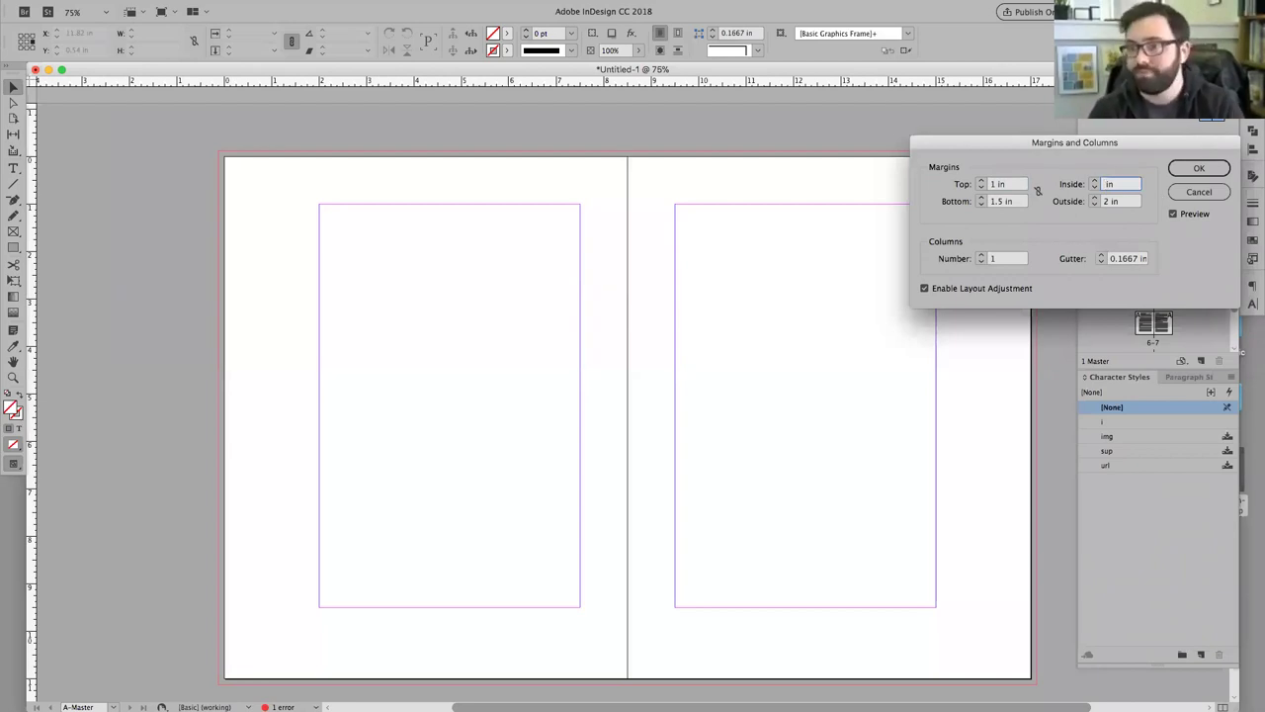
{"action": "type", "text": "0.5"}
{"action": "key", "text": "Tab"}
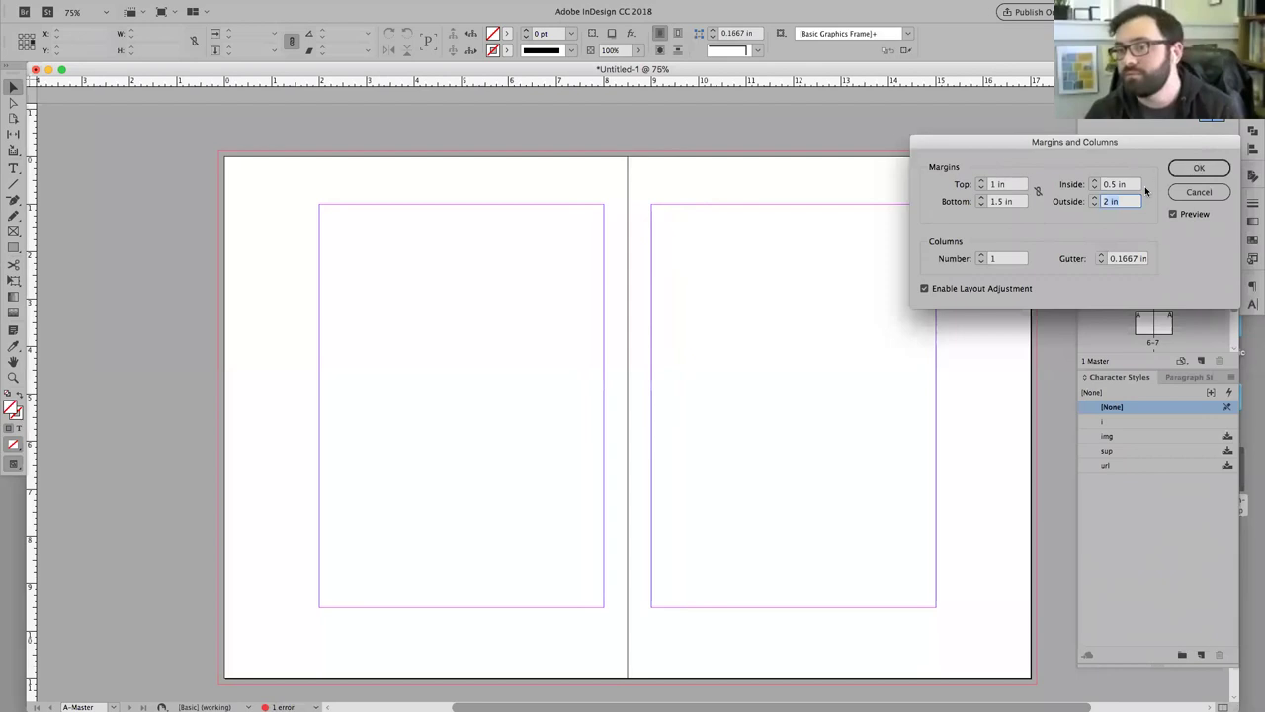
{"action": "key", "text": "shift+Tab"}
{"action": "type", "text": "1"}
{"action": "key", "text": "Tab"}
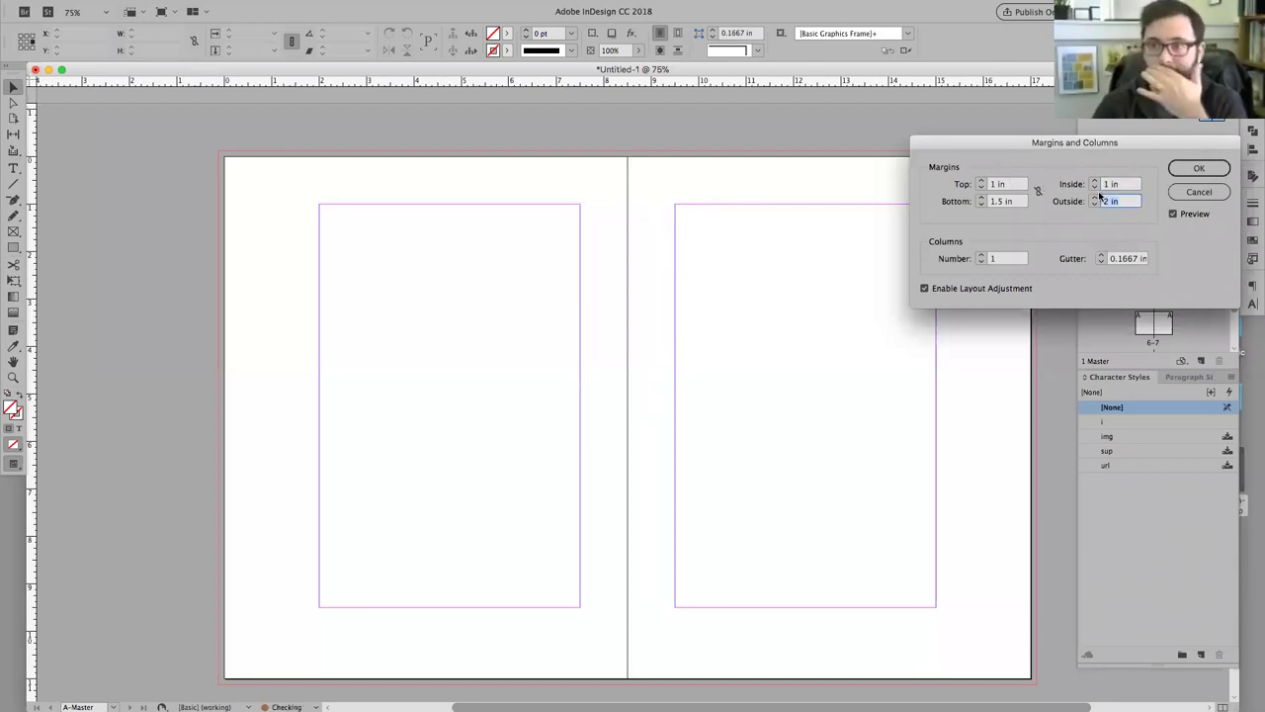
{"action": "left_click", "coordinate": [1200, 169]}
{"action": "double_click", "coordinate": [1162, 196]}
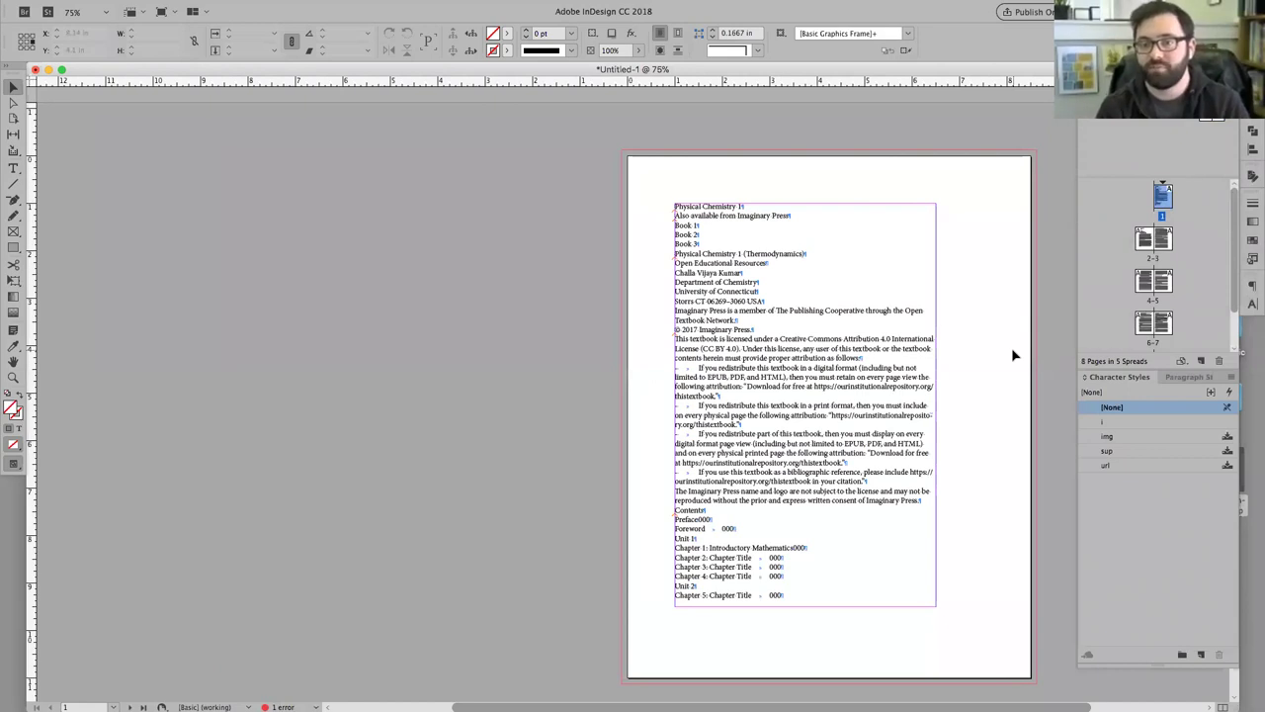
Step: Page forward to spread 4–5 and view it in Preview mode at 100%
{"action": "key", "text": "shift+Page_Down"}
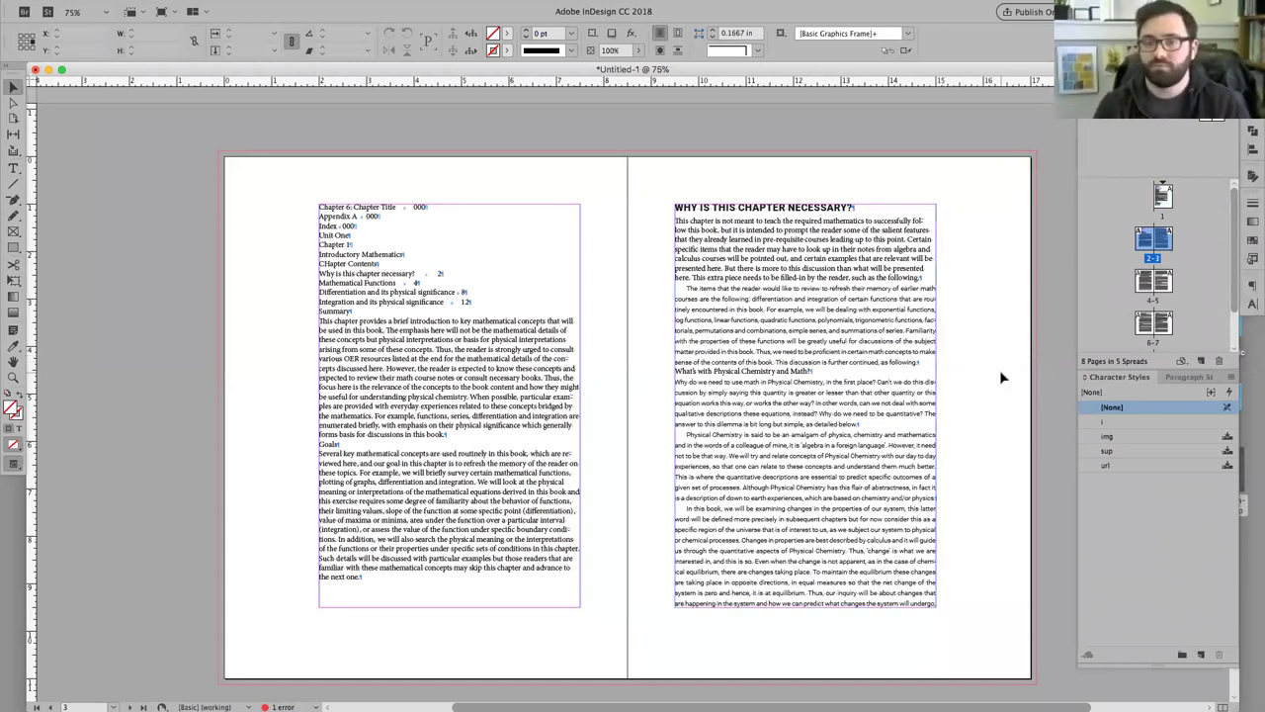
{"action": "key", "text": "shift+Page_Down"}
{"action": "key", "text": "w"}
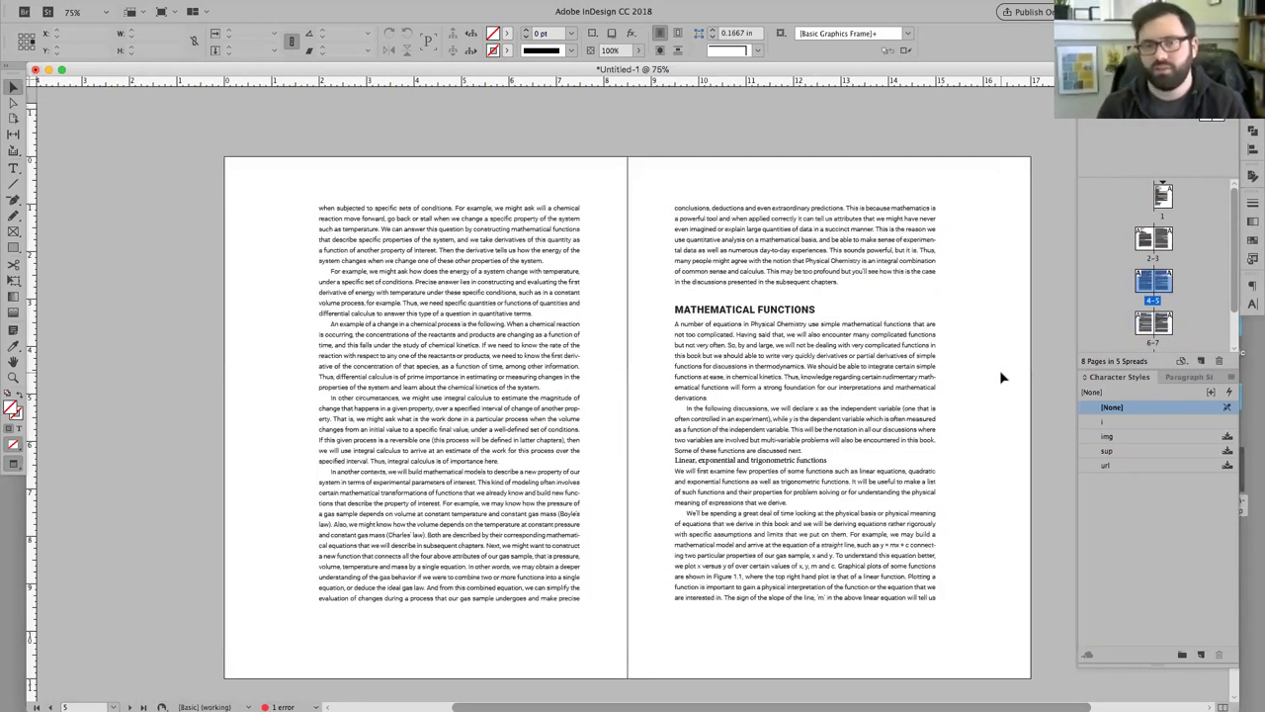
{"action": "key", "text": "super+1"}
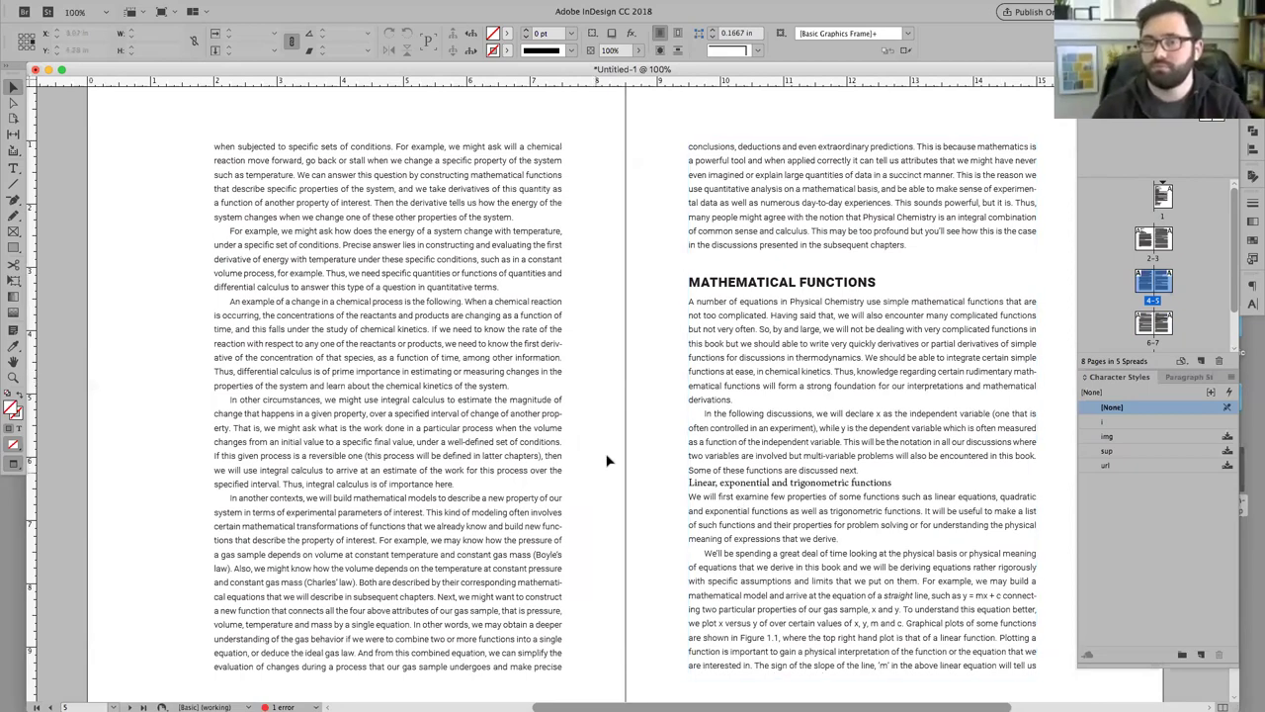
Step: Zoom spread 4–5 to 75% and scroll it to the centre of the window
{"action": "left_click_drag", "start_coordinate": [624, 435], "coordinate": [695, 427]}
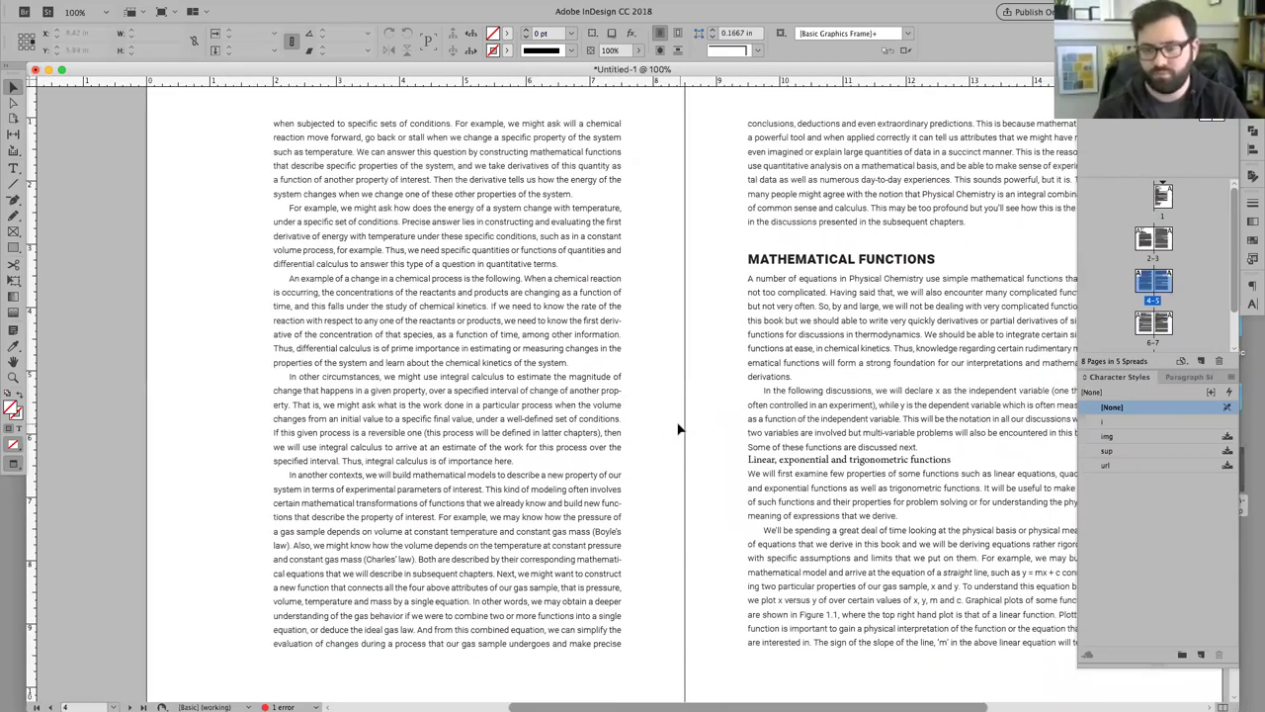
{"action": "key", "text": "super+minus"}
{"action": "key", "text": "super+minus"}
{"action": "key", "text": "super+equal"}
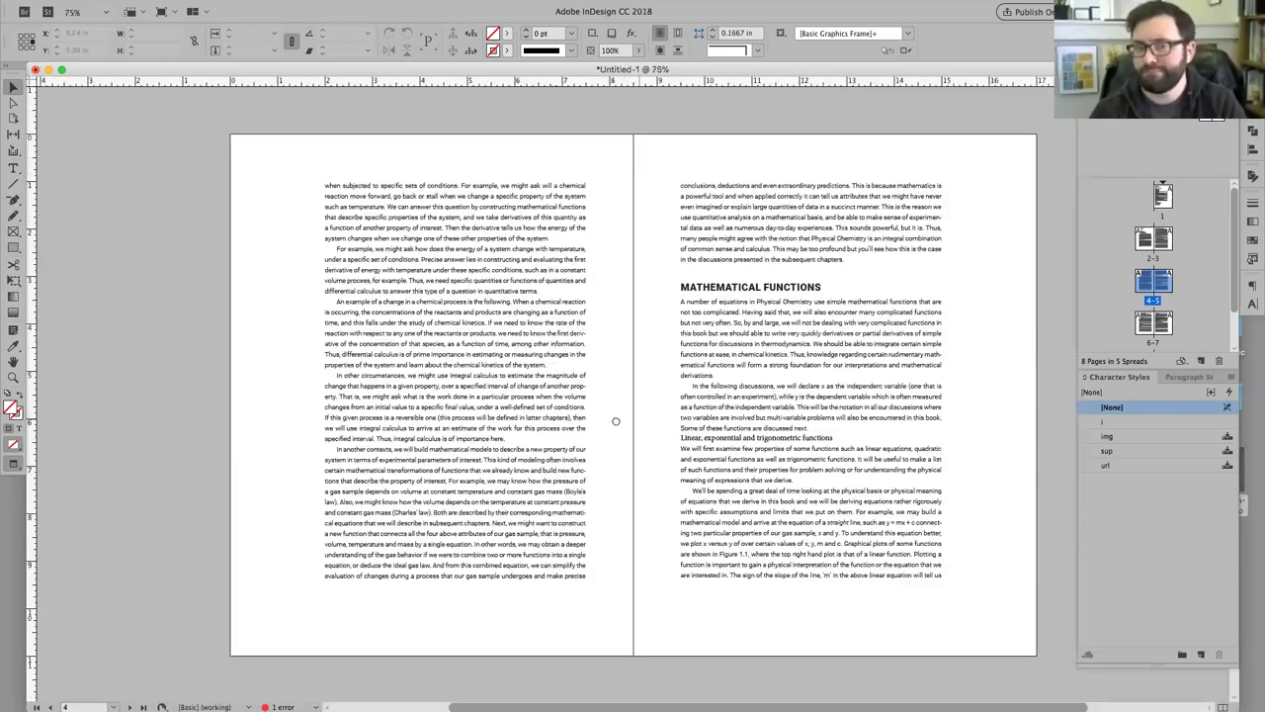
{"action": "scroll", "coordinate": [598, 418], "scroll_direction": "right", "scroll_amount": 2}
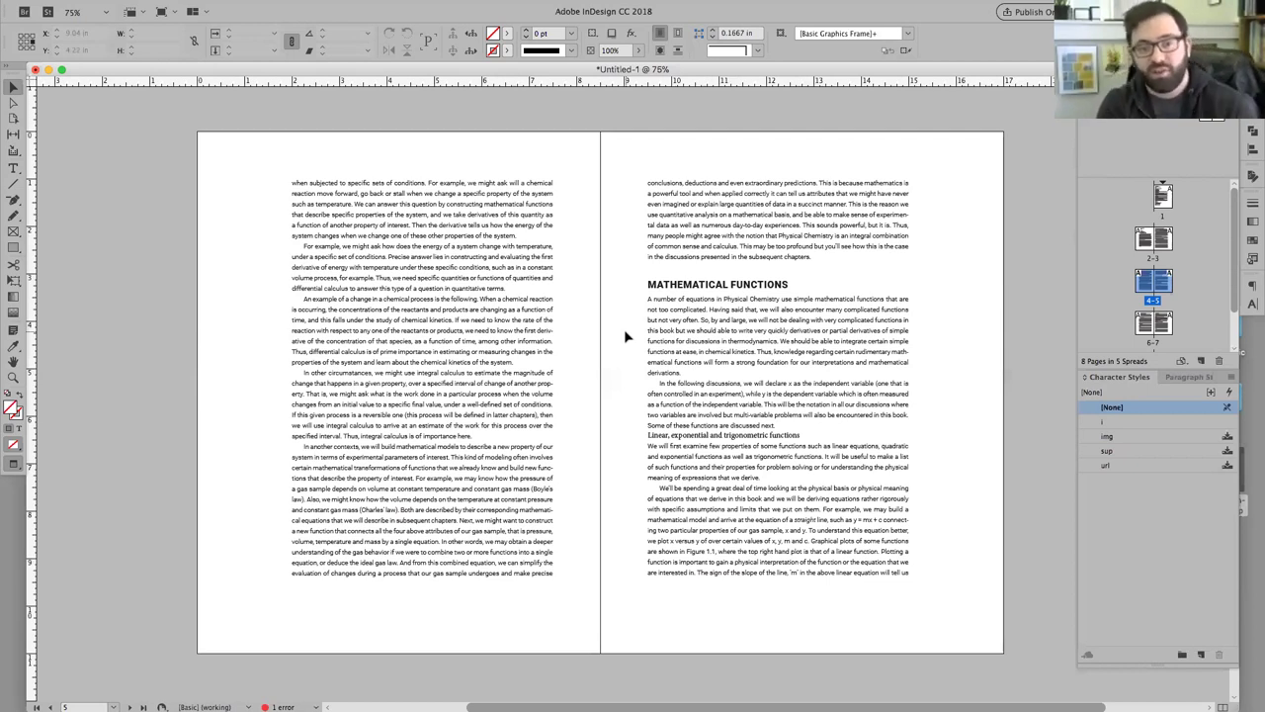
{"action": "scroll", "coordinate": [625, 338], "scroll_direction": "down", "scroll_amount": 3}
{"action": "scroll", "coordinate": [625, 337], "scroll_direction": "up", "scroll_amount": 3}
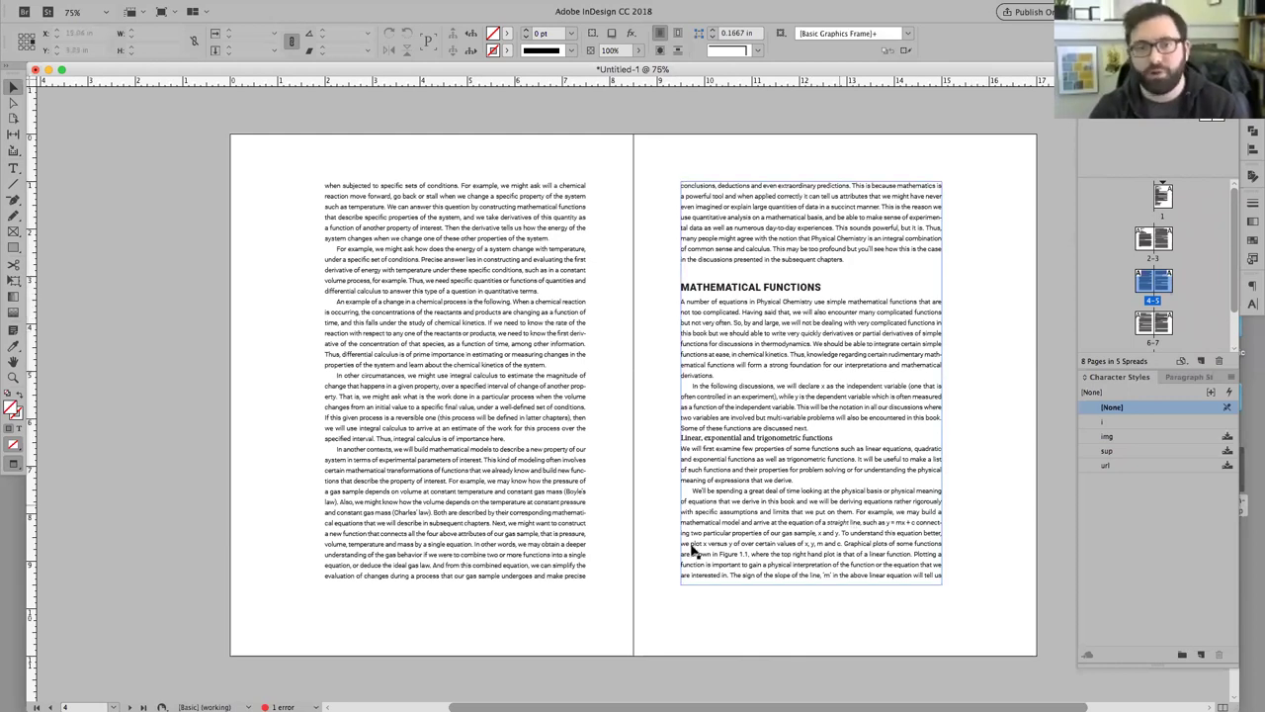
Step: Scroll to spread 6–7 and set the left page's text frame to two columns
{"action": "scroll", "coordinate": [653, 476], "scroll_direction": "down", "scroll_amount": 8}
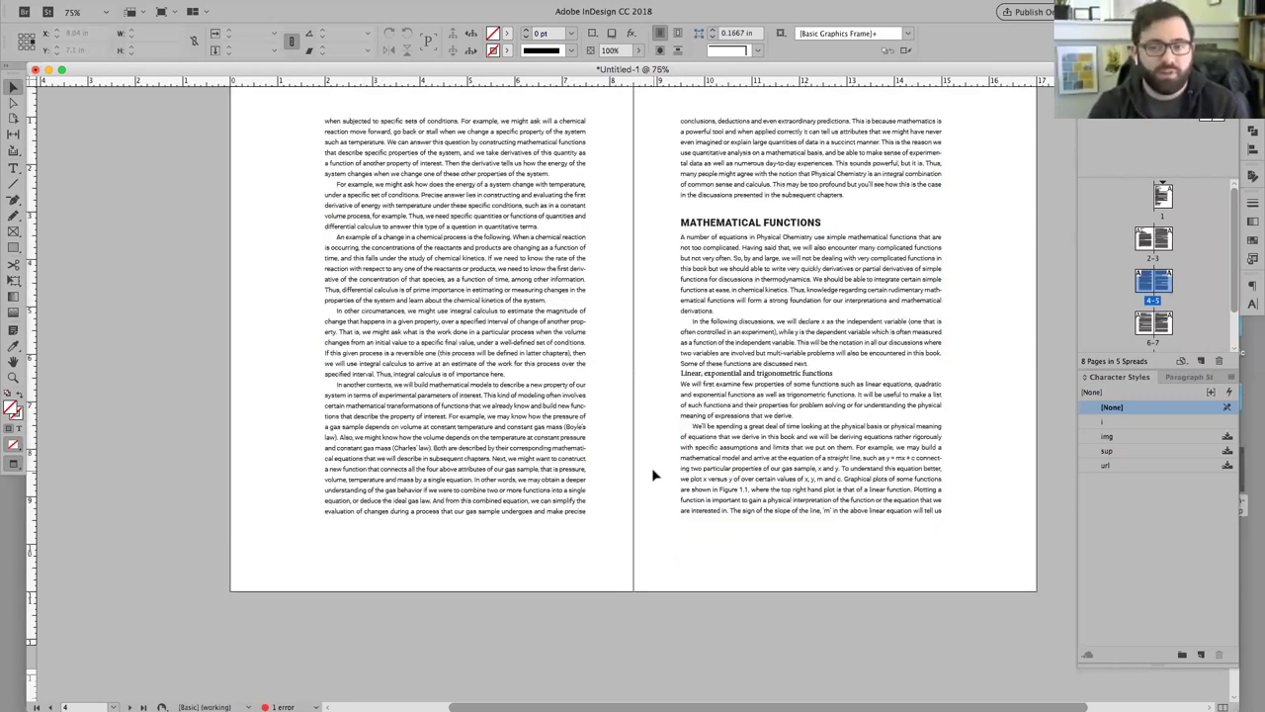
{"action": "scroll", "coordinate": [653, 476], "scroll_direction": "down", "scroll_amount": 5}
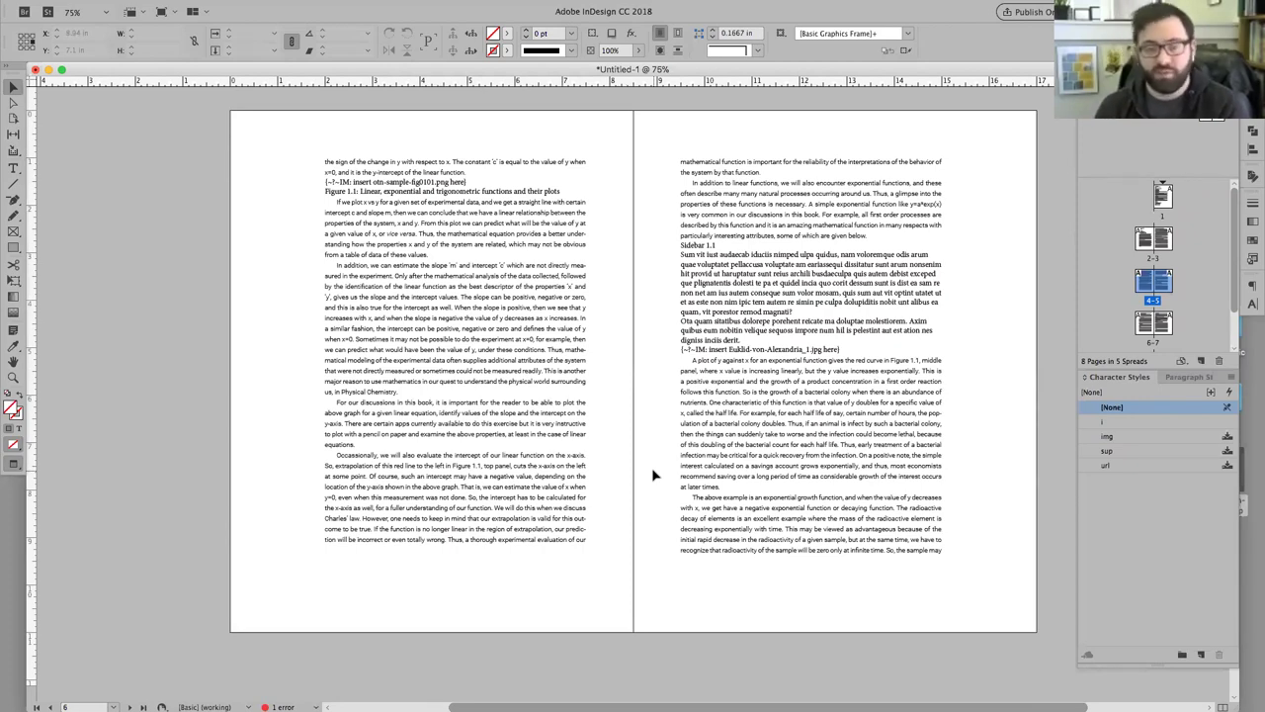
{"action": "key", "text": "super+equal"}
{"action": "key", "text": "super+equal"}
{"action": "scroll", "coordinate": [553, 415], "scroll_direction": "left", "scroll_amount": 3}
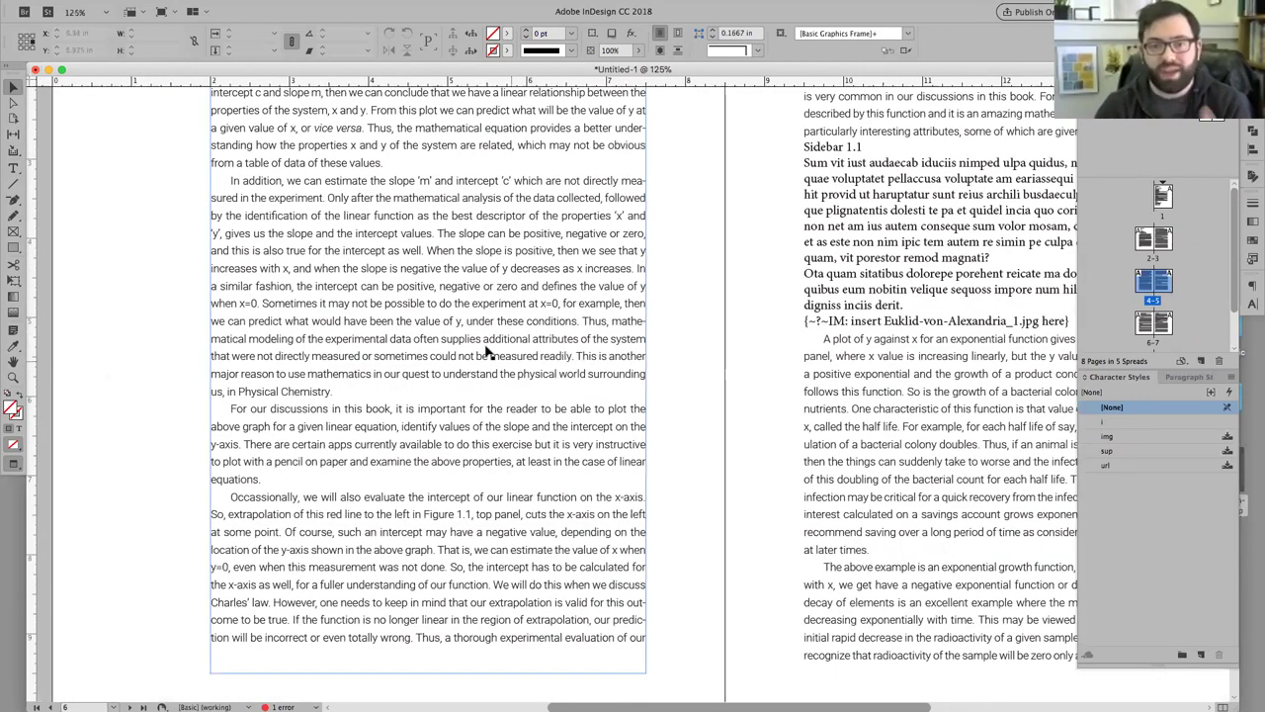
{"action": "left_click", "coordinate": [483, 348]}
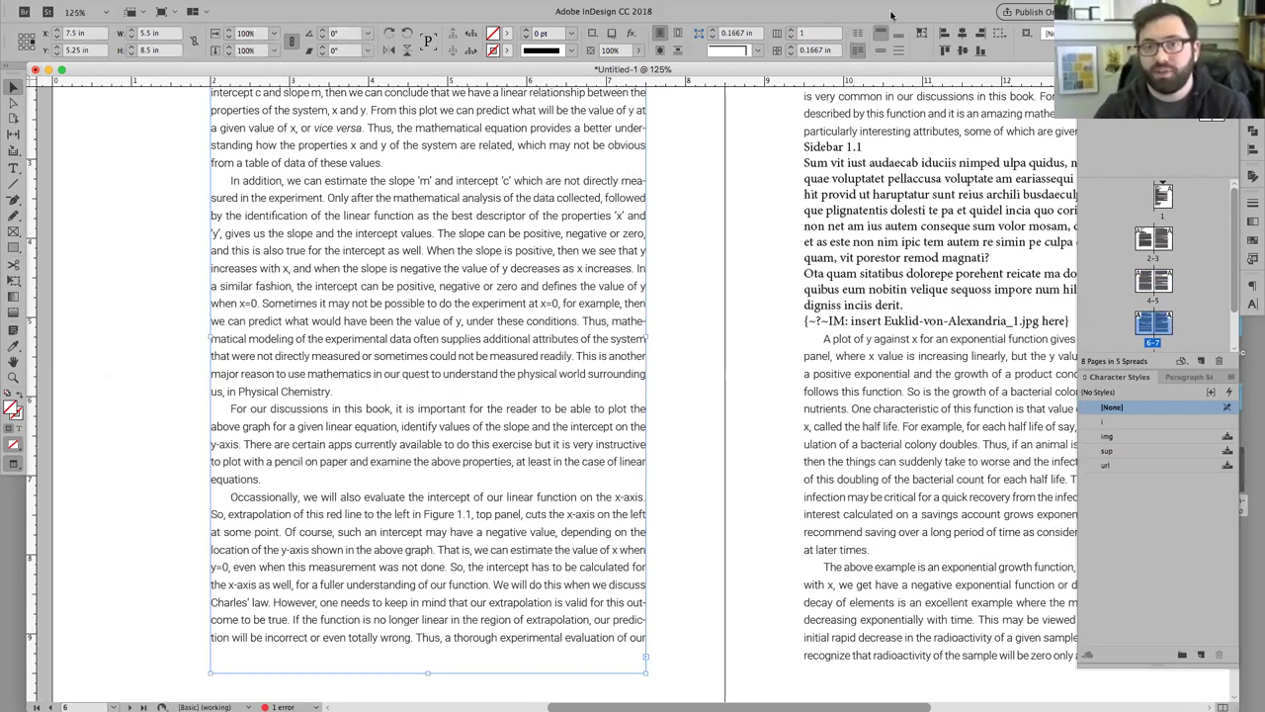
{"action": "left_click", "coordinate": [791, 28]}
{"action": "left_click", "coordinate": [686, 248]}
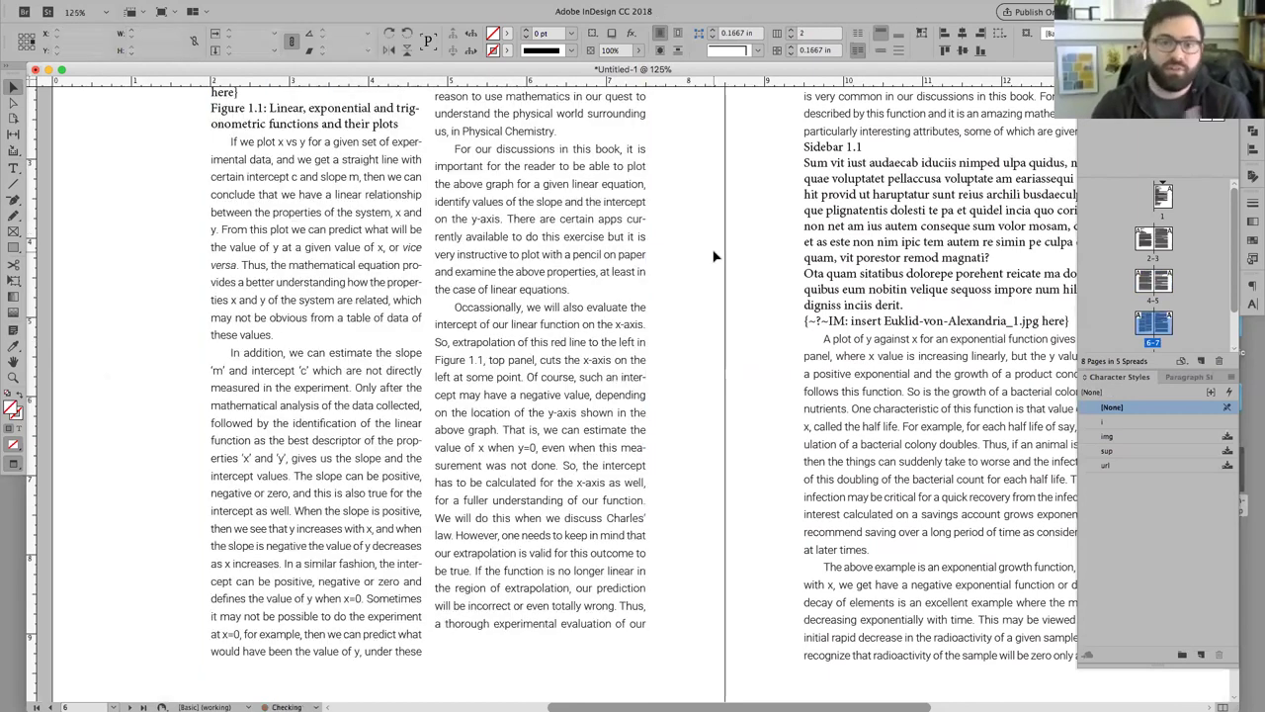
Step: Zoom out and undo the change, restoring the left frame to a single column
{"action": "scroll", "coordinate": [714, 254], "scroll_direction": "left", "scroll_amount": 2}
{"action": "scroll", "coordinate": [715, 258], "scroll_direction": "left", "scroll_amount": 2}
{"action": "key", "text": "super+minus"}
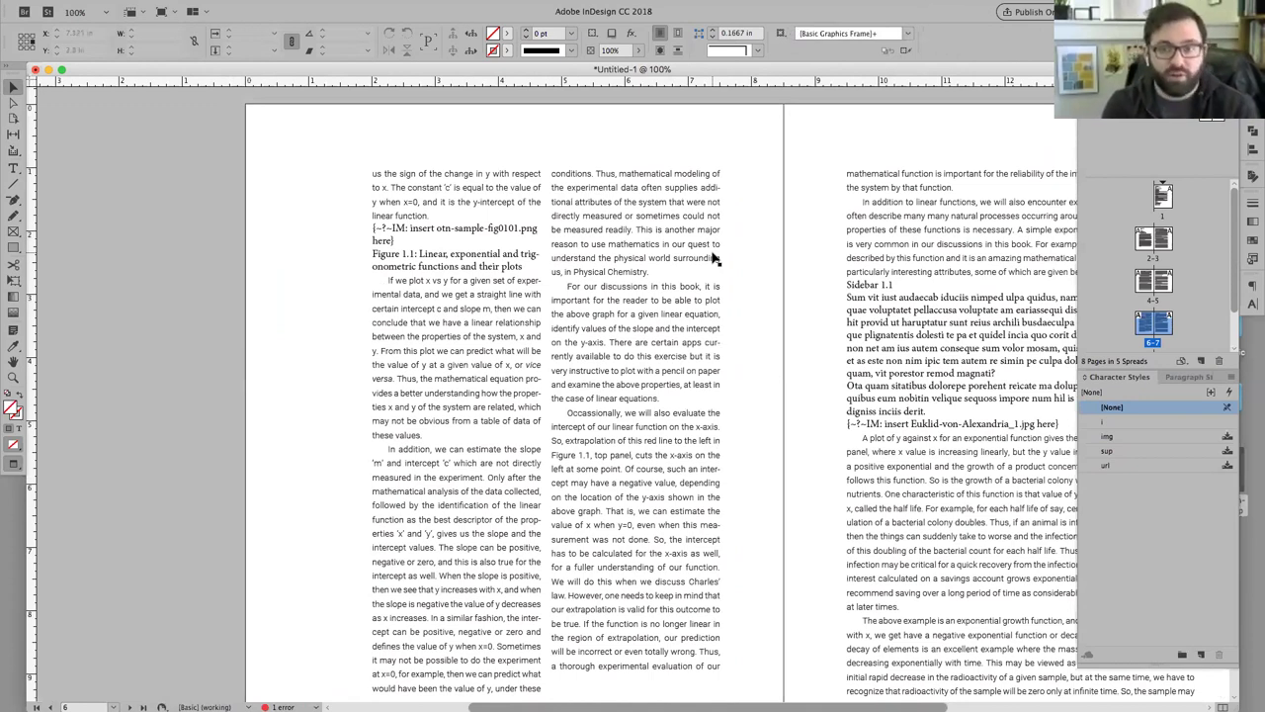
{"action": "key", "text": "super+z"}
{"action": "left_click", "coordinate": [731, 255]}
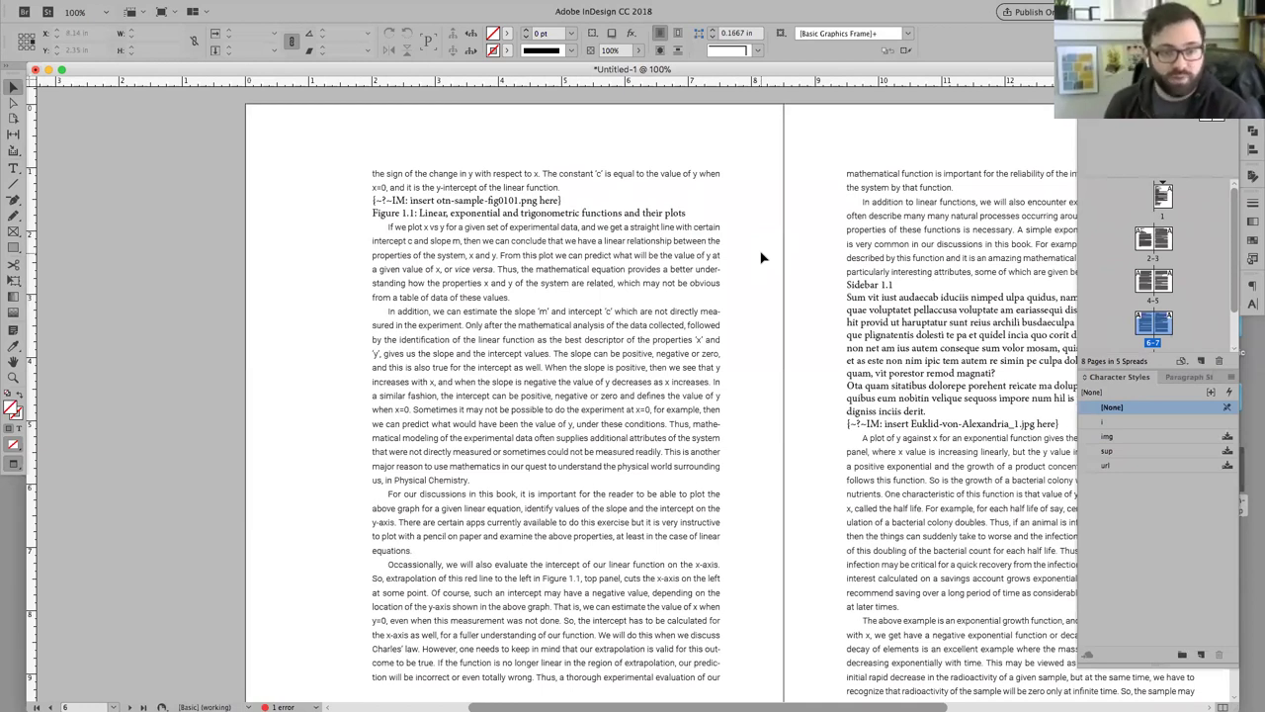
Step: Zoom spread 6–7 to 125% and show the Paragraph Styles list beside Character Styles
{"action": "key", "text": "super+equal"}
{"action": "scroll", "coordinate": [819, 278], "scroll_direction": "right", "scroll_amount": 3}
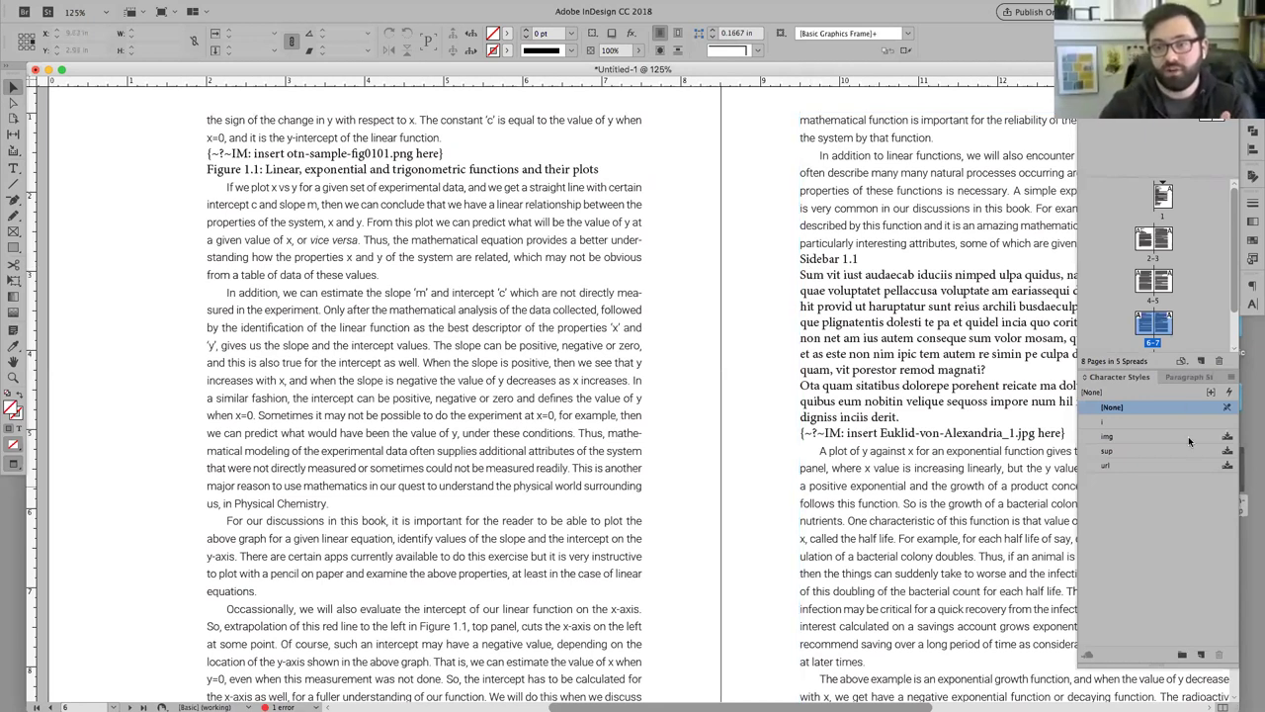
{"action": "left_click", "coordinate": [1190, 378]}
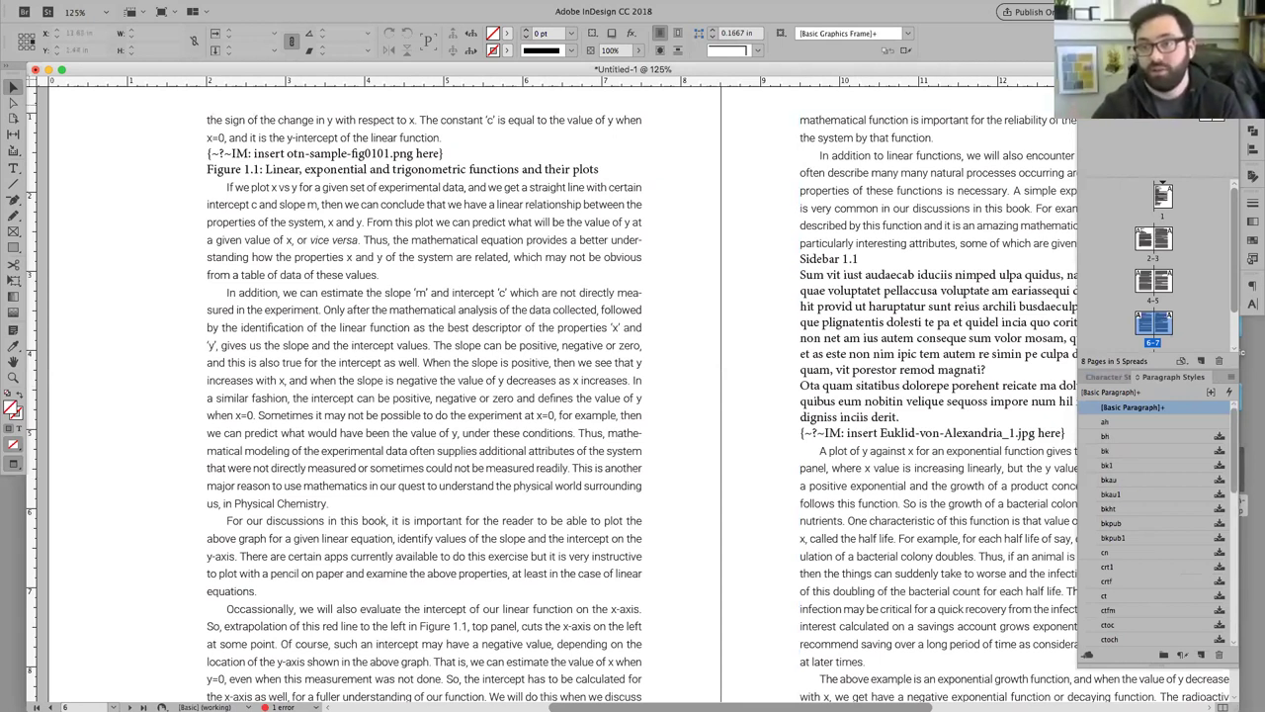
Step: Inspect the empty A-Master spread zoomed out, then go back to spread 4–5
{"action": "double_click", "coordinate": [1137, 148]}
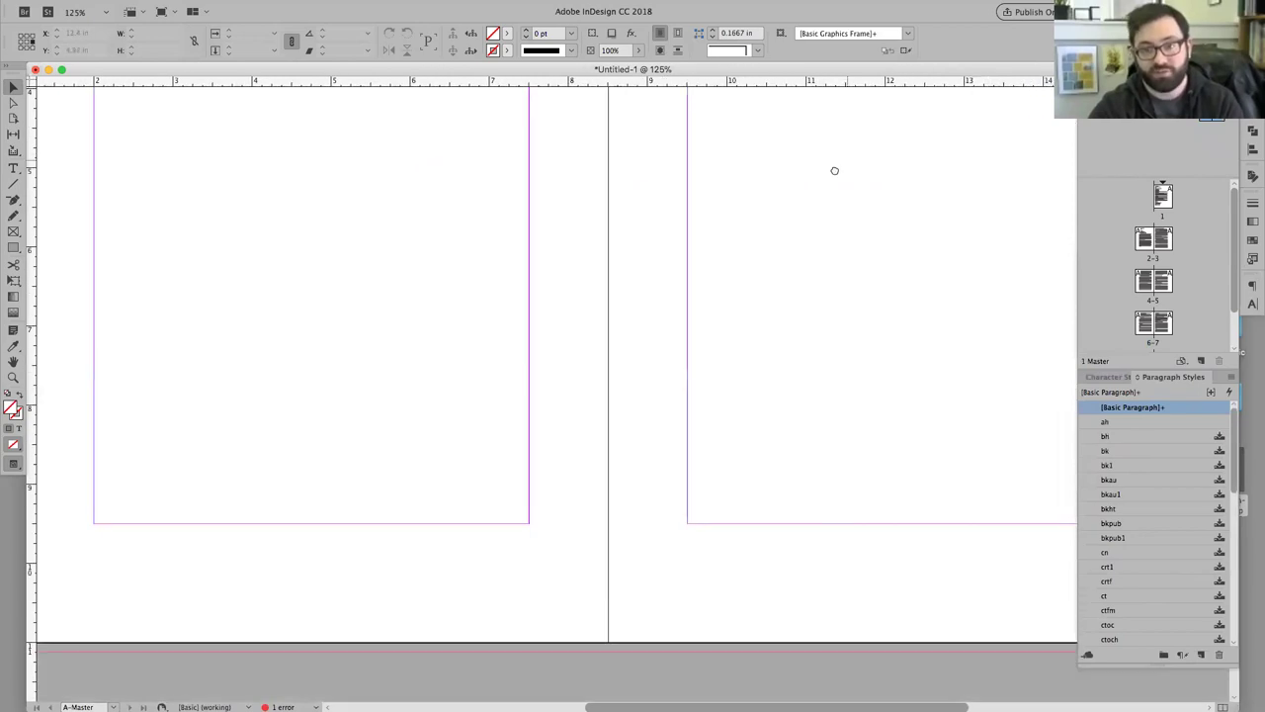
{"action": "key", "text": "super+minus"}
{"action": "key", "text": "super+minus"}
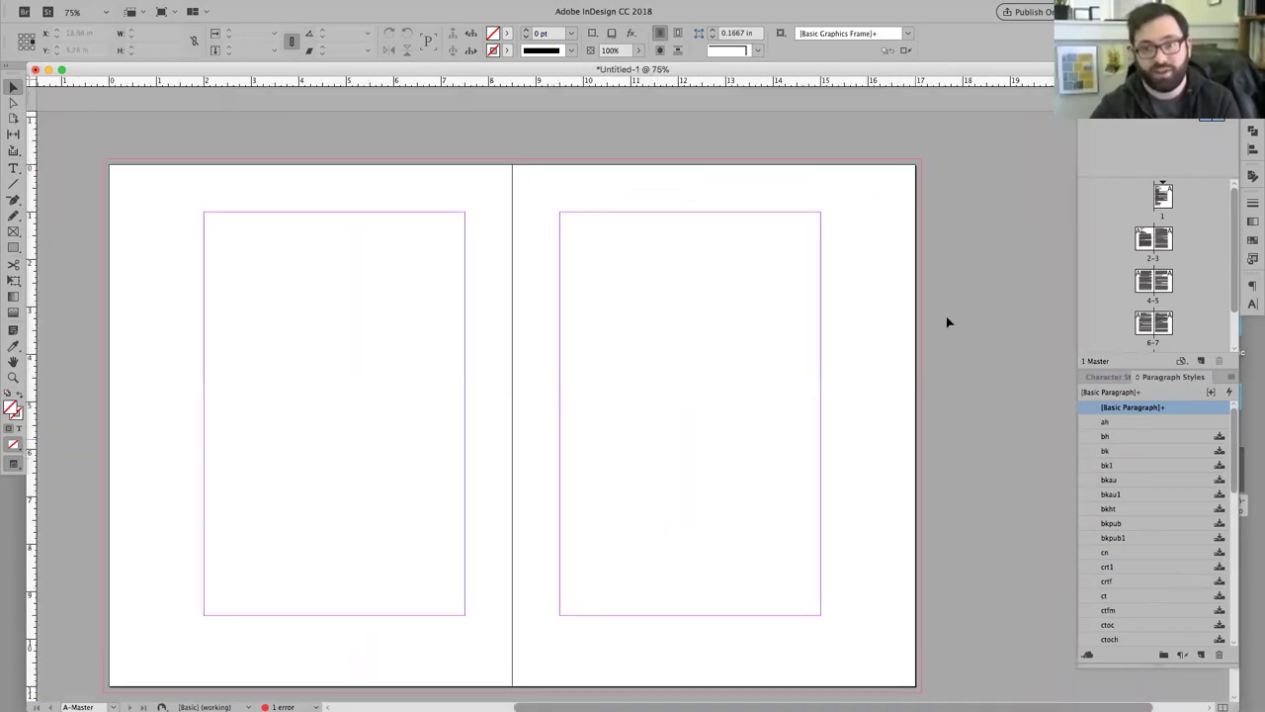
{"action": "left_click_drag", "start_coordinate": [884, 313], "coordinate": [982, 346]}
{"action": "double_click", "coordinate": [1164, 285]}
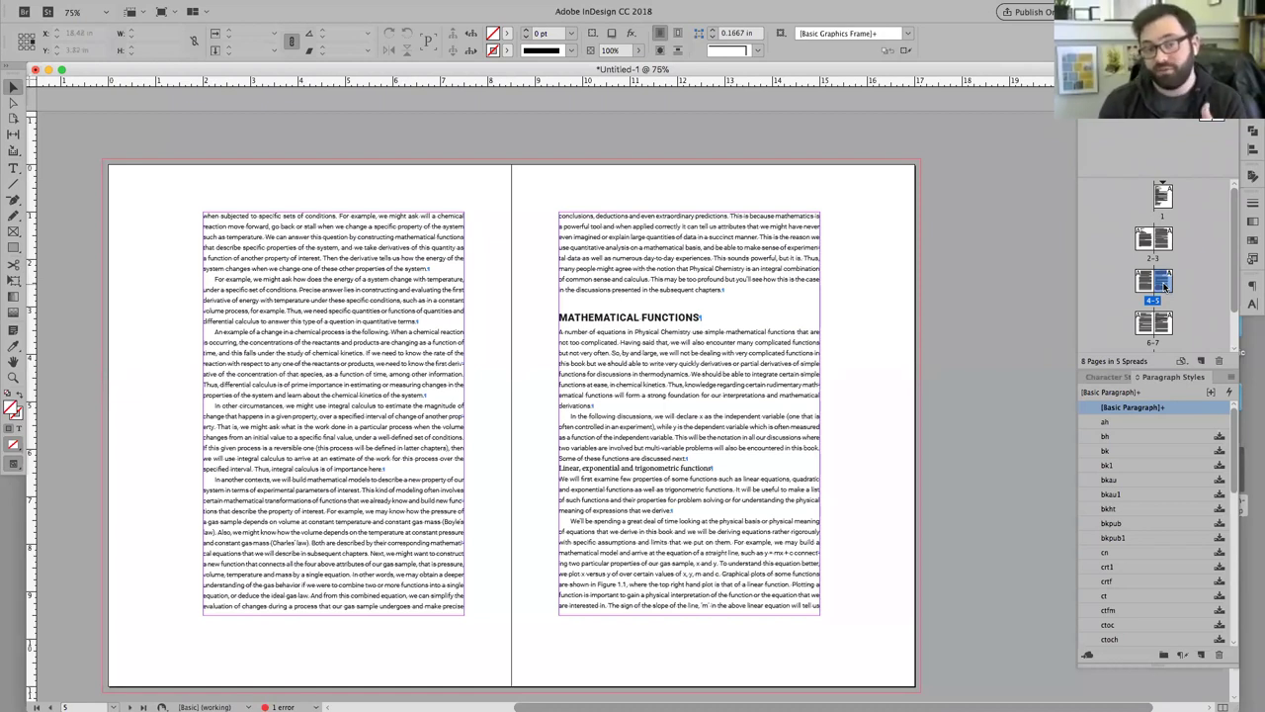
Step: Select the heading word MATHEMATICAL and then the body text to read their paragraph styles
{"action": "double_click", "coordinate": [596, 317]}
{"action": "double_click", "coordinate": [591, 313]}
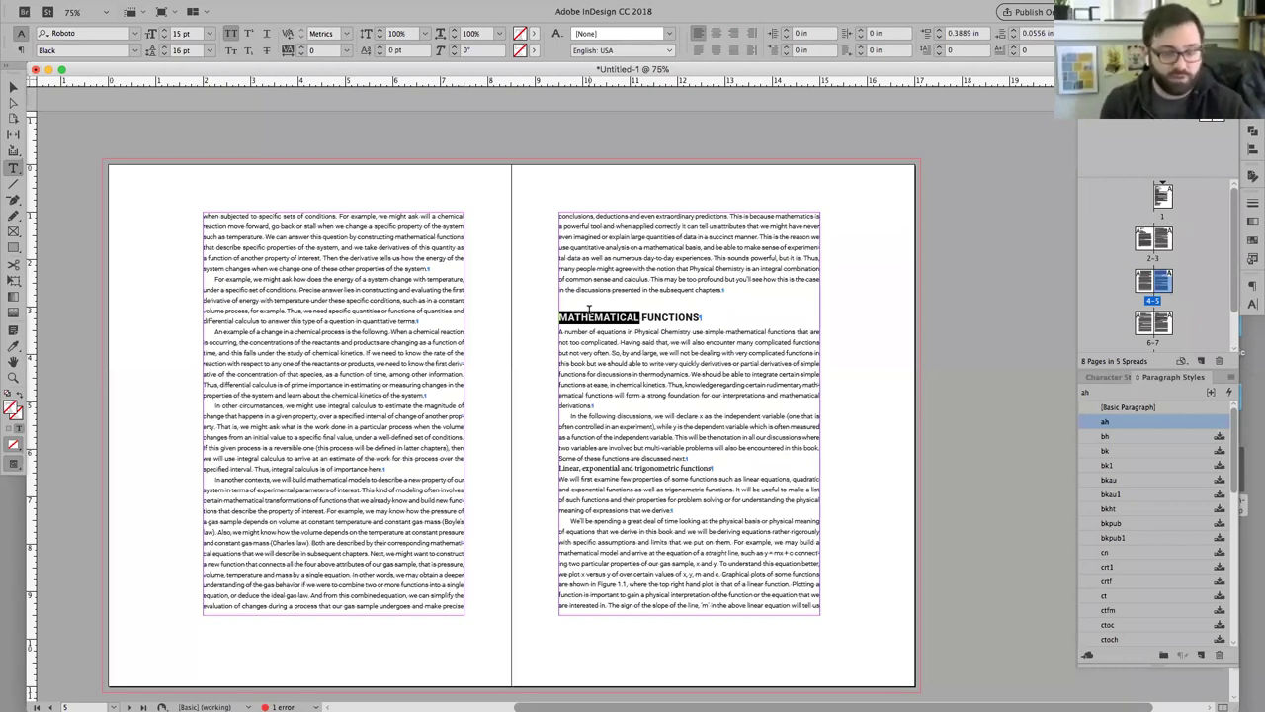
{"action": "left_click", "coordinate": [589, 309]}
{"action": "key", "text": "super+equal"}
{"action": "key", "text": "super+equal"}
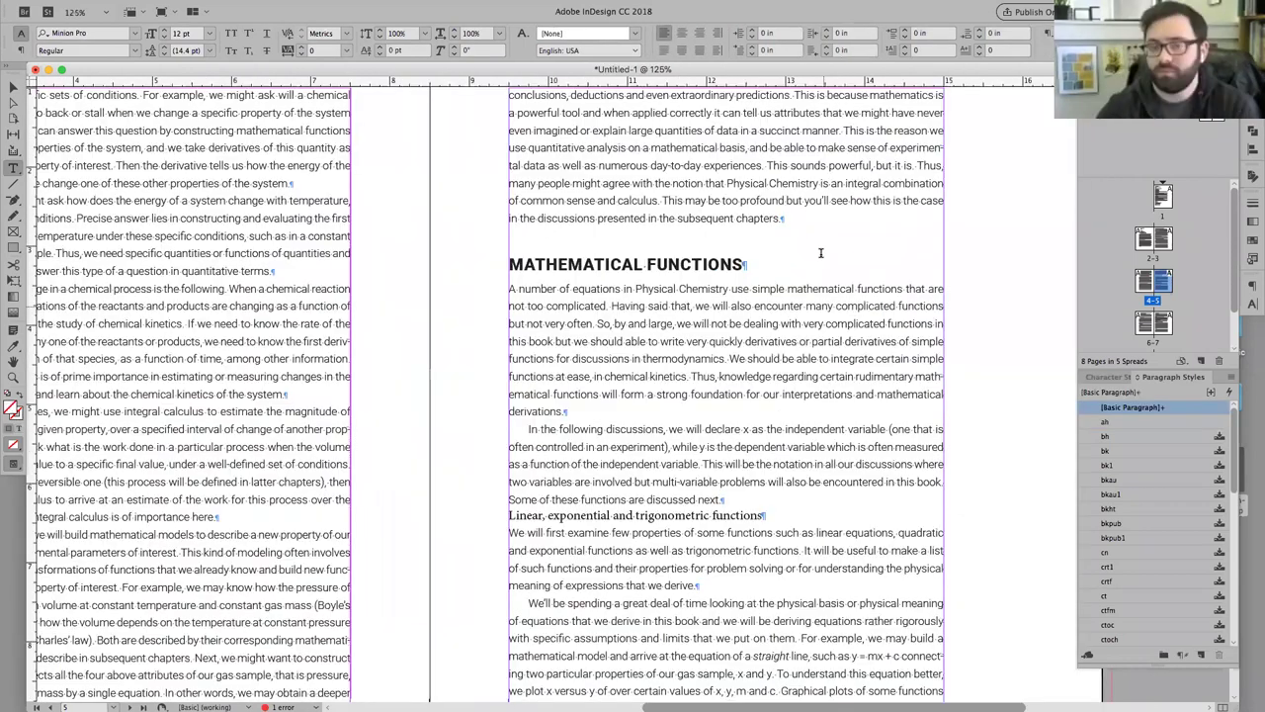
{"action": "scroll", "coordinate": [784, 350], "scroll_direction": "down", "scroll_amount": 3}
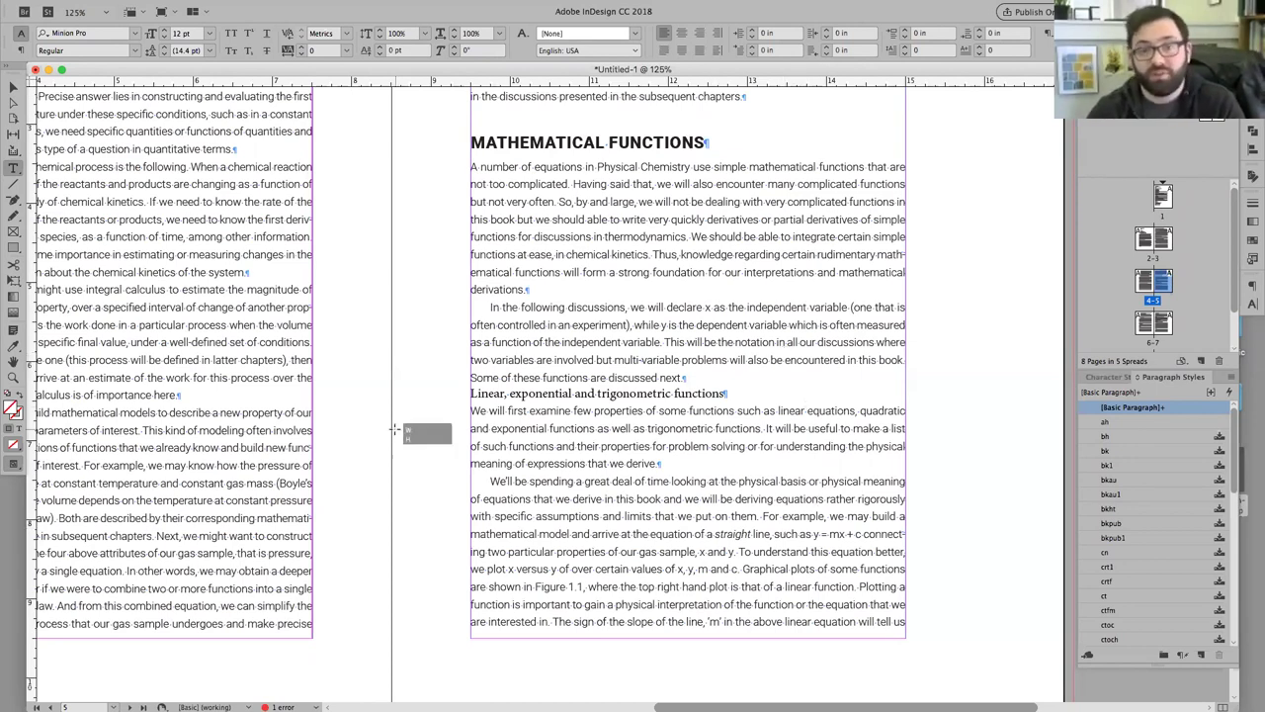
Step: Page forward through the document to page 8, then jump back to spread 6–7
{"action": "key", "text": "super+minus"}
{"action": "key", "text": "super+minus"}
{"action": "key", "text": "alt+Page_Down"}
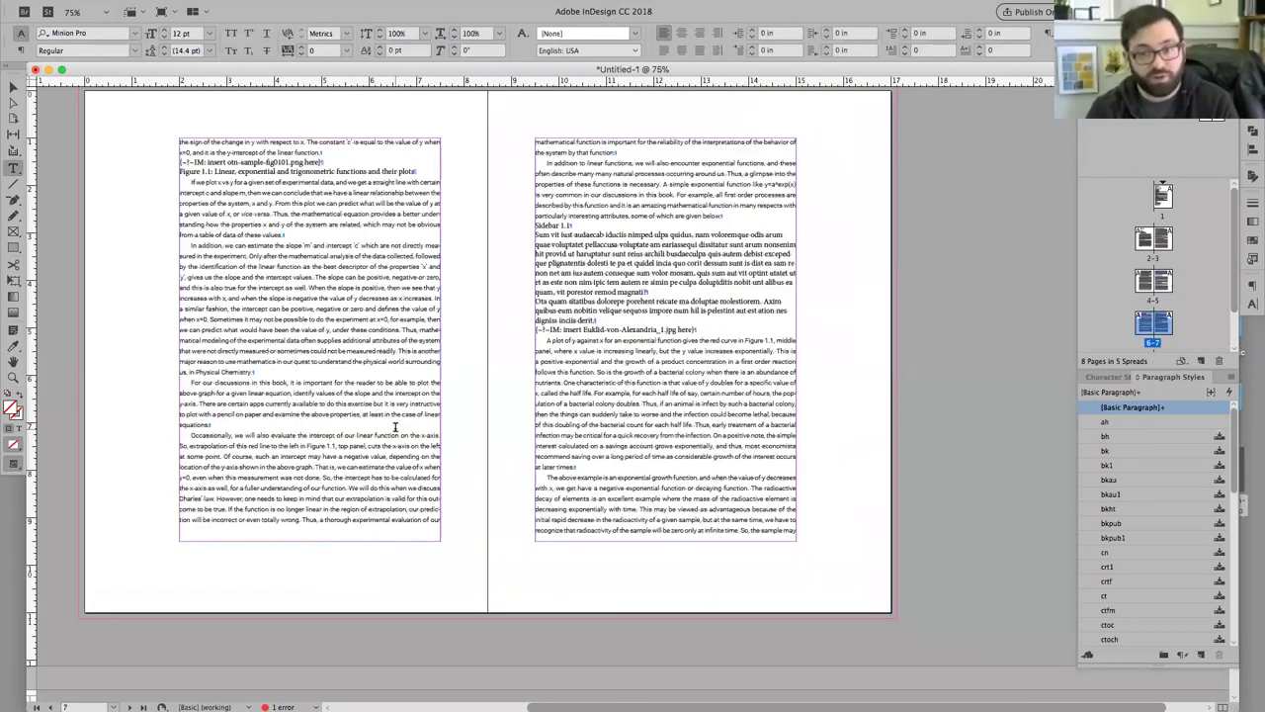
{"action": "key", "text": "alt+Page_Down"}
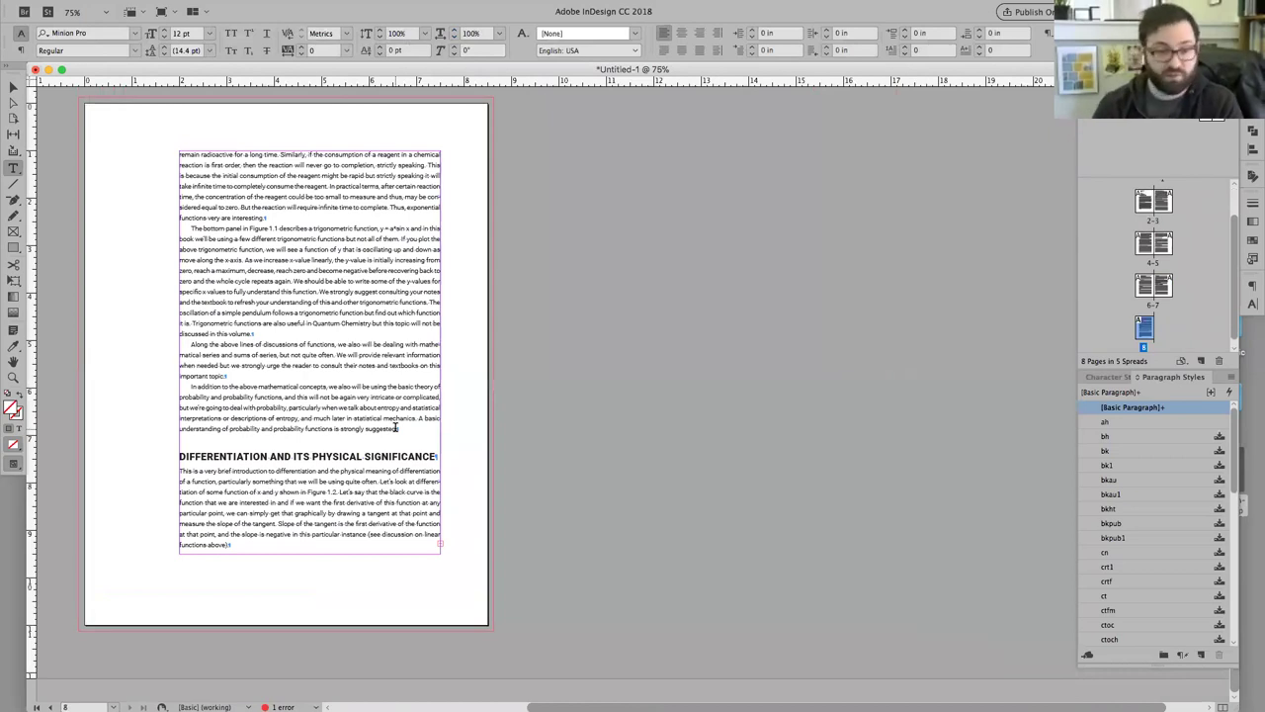
{"action": "left_click", "coordinate": [510, 514]}
{"action": "key", "text": "shift+Page_Up"}
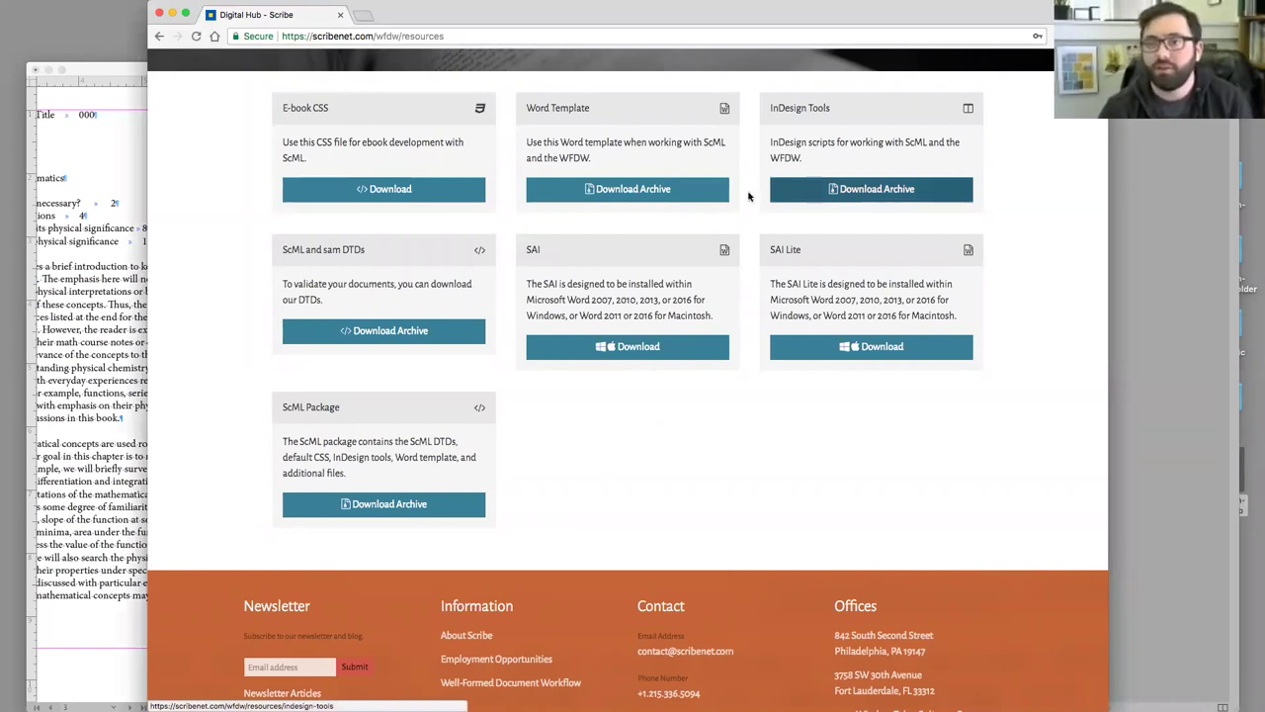
Step: Download scml-indesigntools.zip and scml-dtds.zip from the resources page, then switch back to InDesign
{"action": "left_click", "coordinate": [843, 191]}
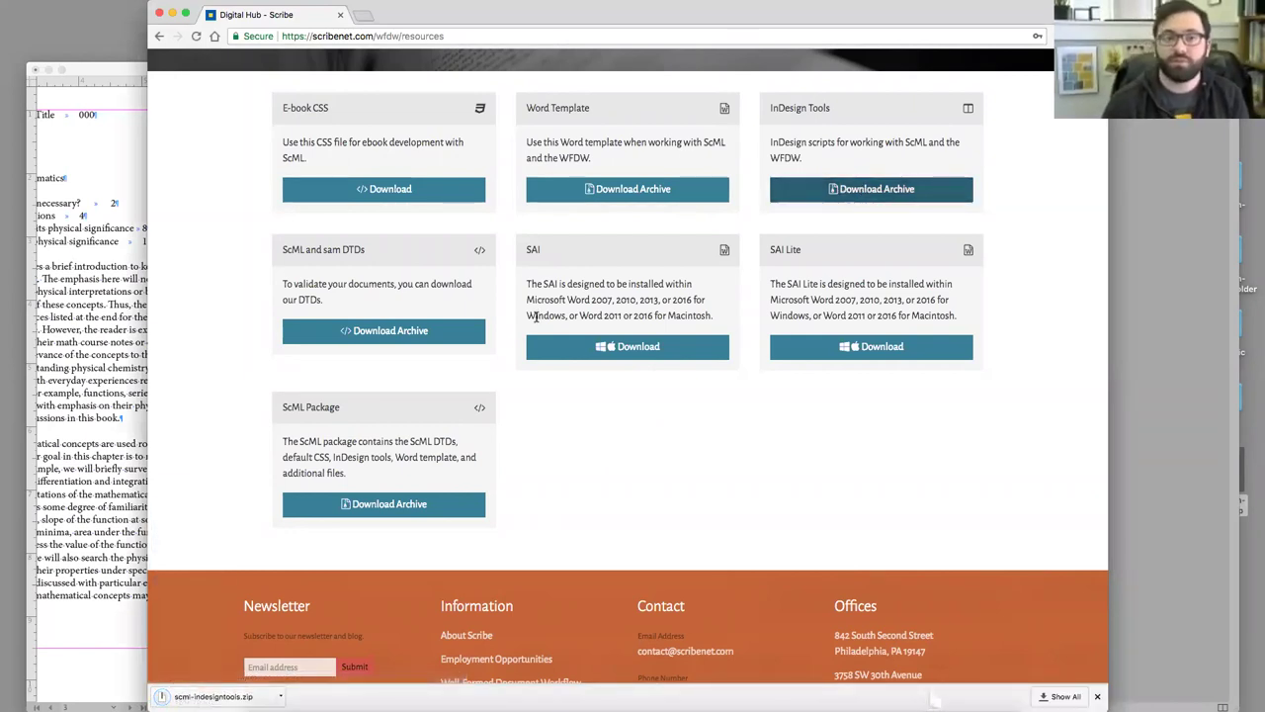
{"action": "left_click", "coordinate": [376, 336]}
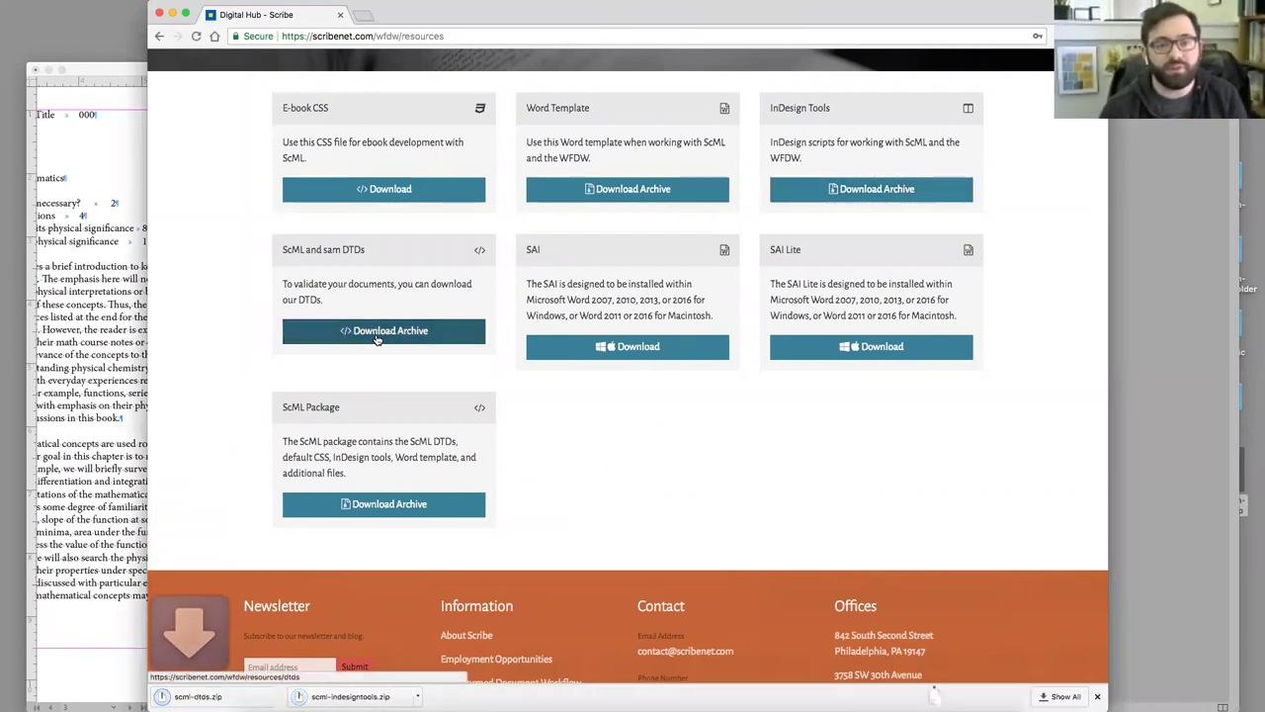
{"action": "left_click", "coordinate": [1181, 290]}
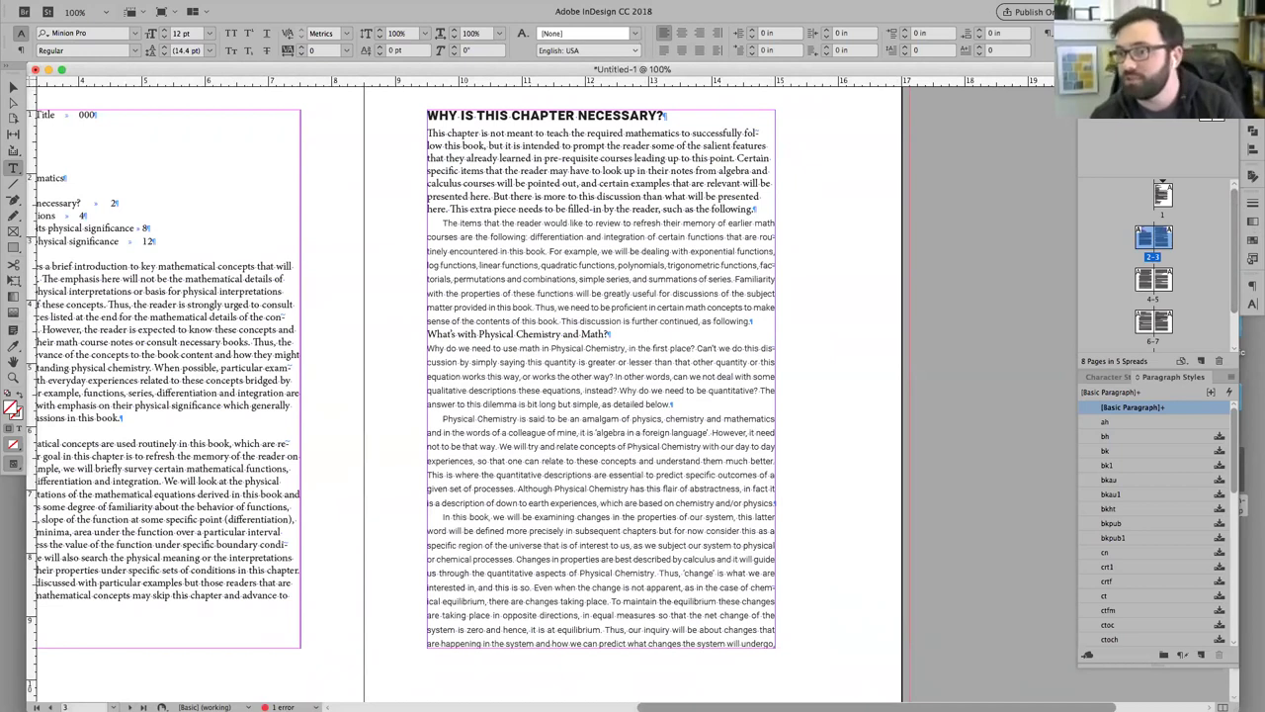
Step: Look over the Scribe Tools menu commands, then Cmd+Tab over to Chrome on the way to Finder
{"action": "left_click", "coordinate": [420, 7]}
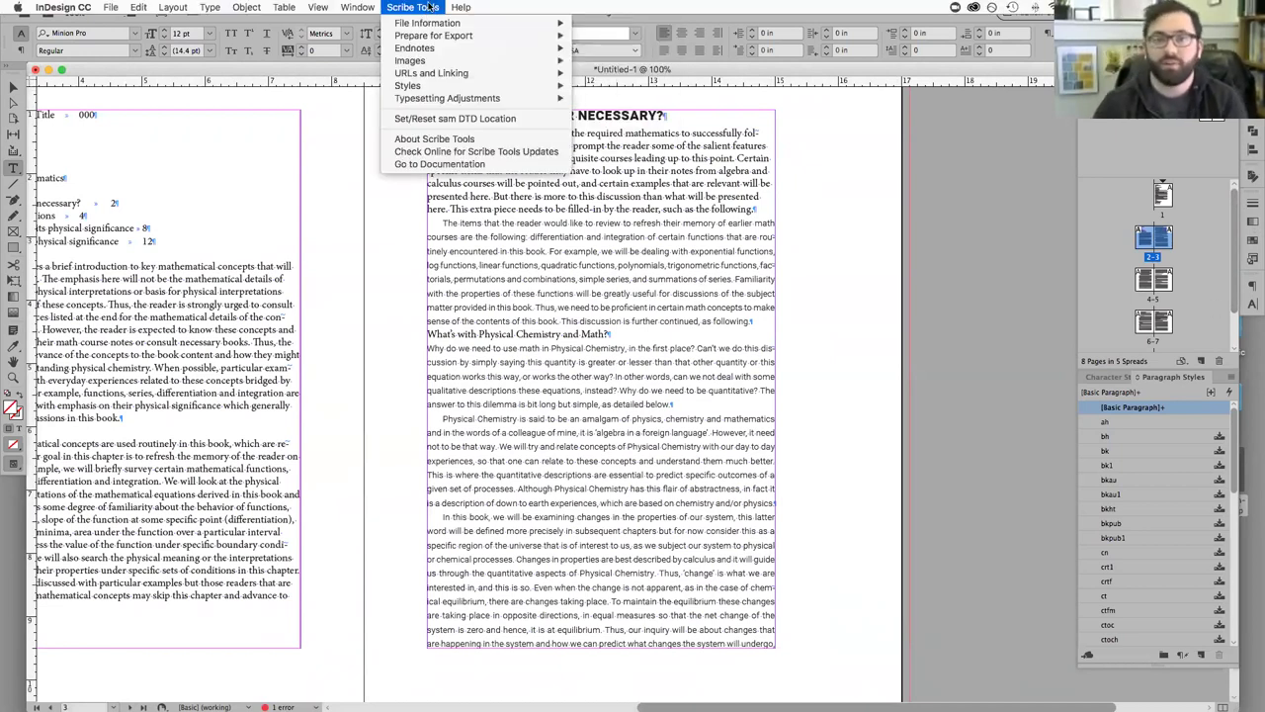
{"action": "mouse_move", "coordinate": [358, 7]}
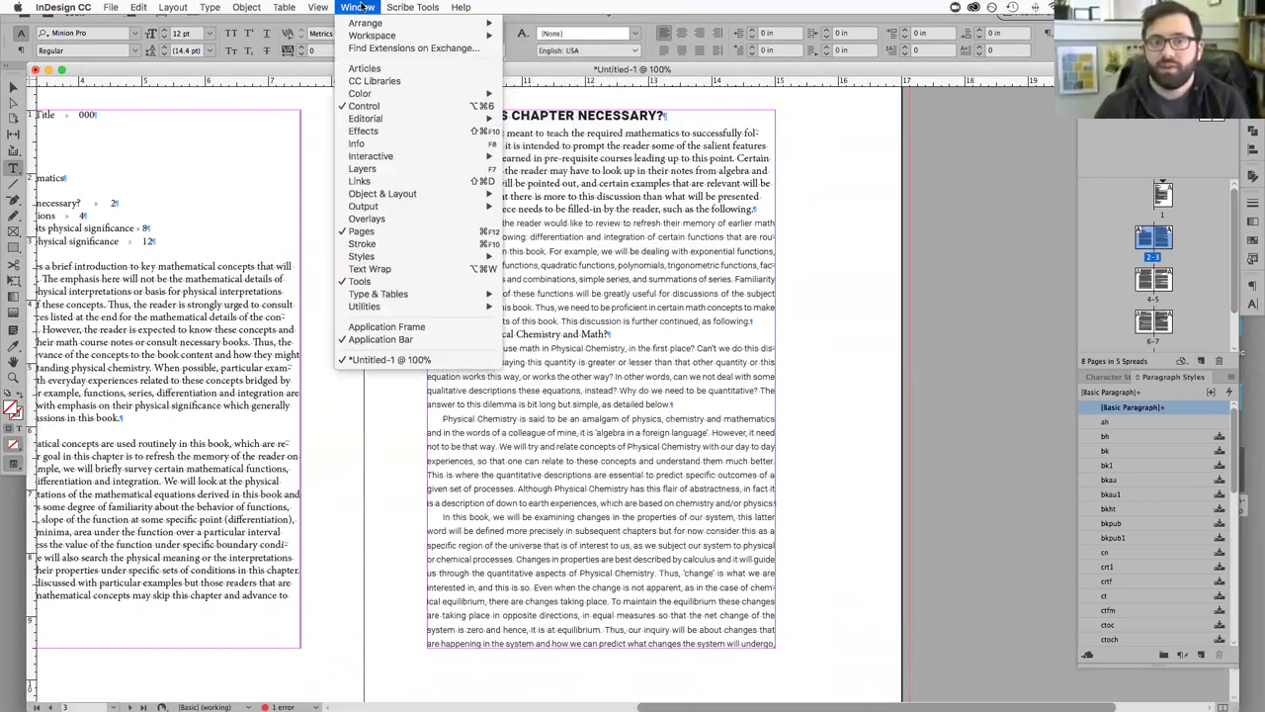
{"action": "key", "text": "super+Tab"}
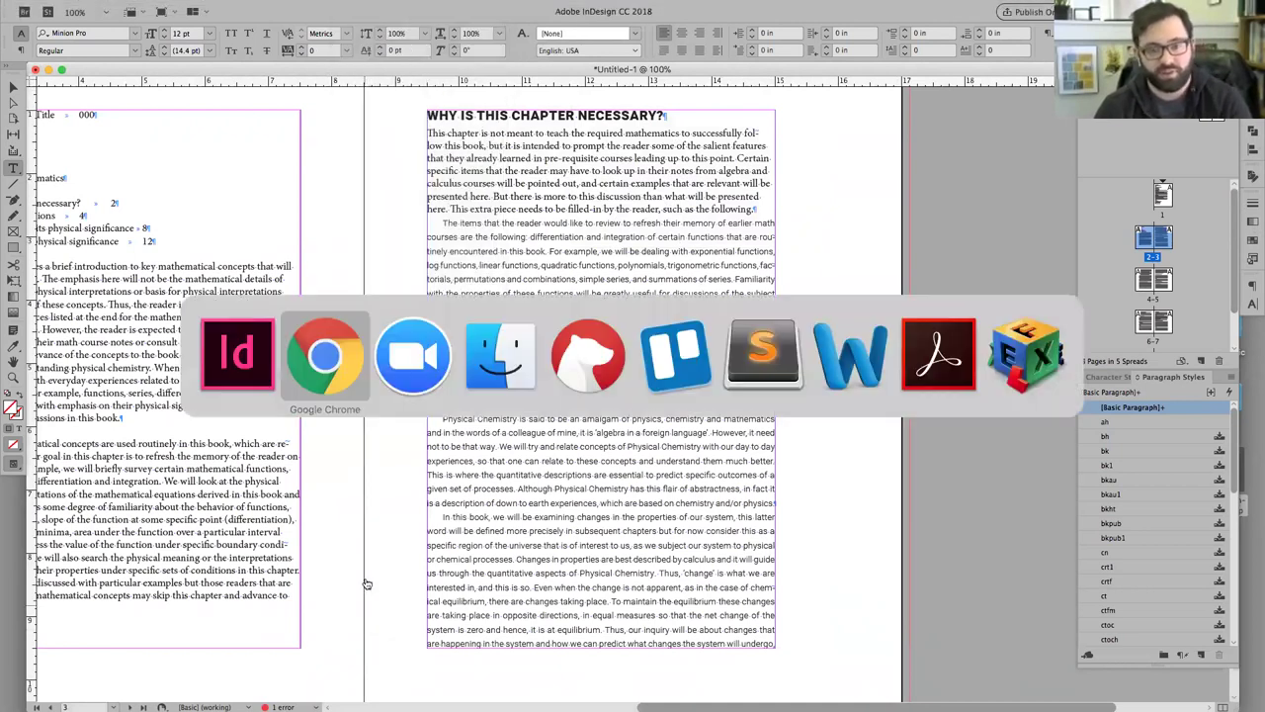
{"action": "key", "text": "super+Tab"}
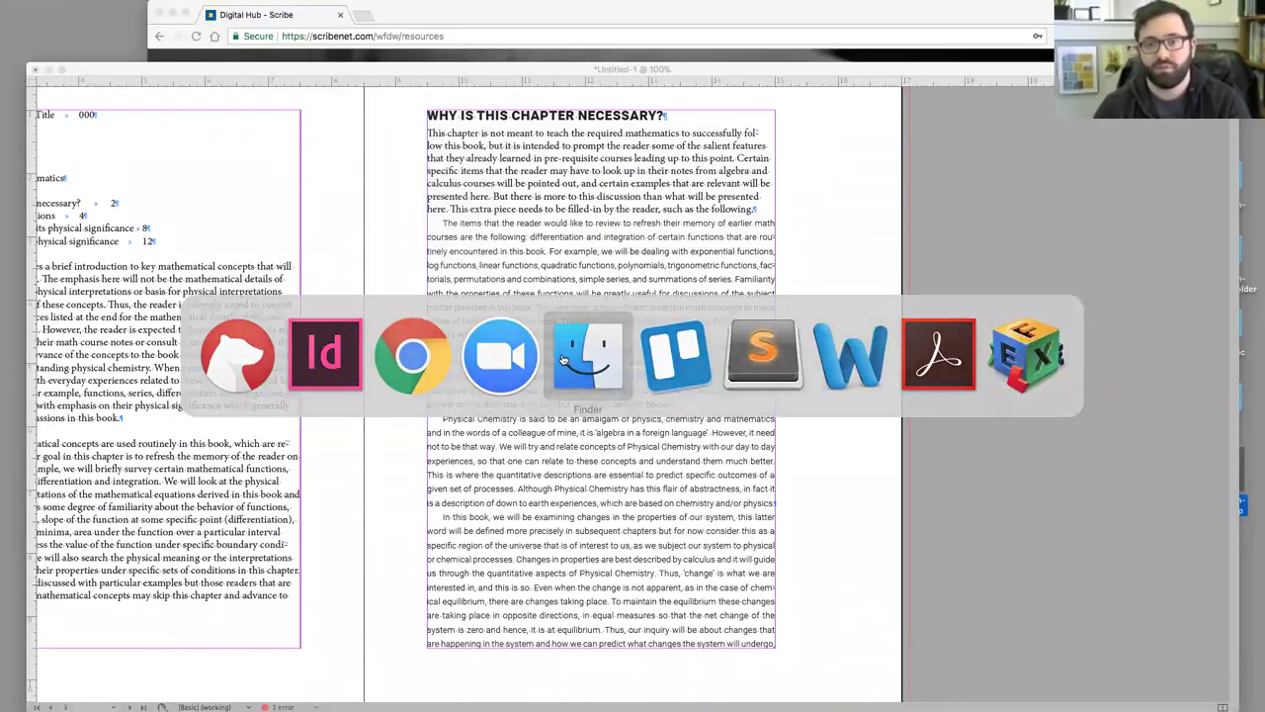
Step: In Downloads, unzip both scml-dtds.zip and scml-indesigntools.zip
{"action": "key", "text": "super+Tab"}
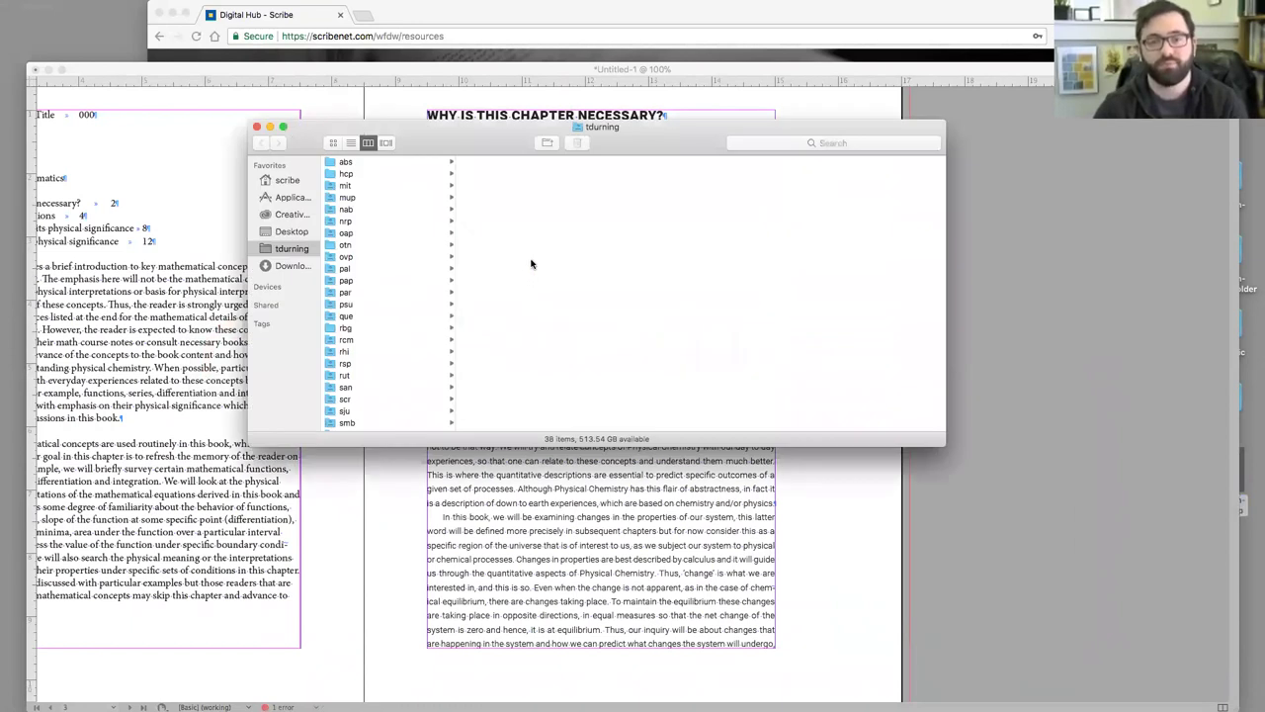
{"action": "left_click", "coordinate": [280, 263]}
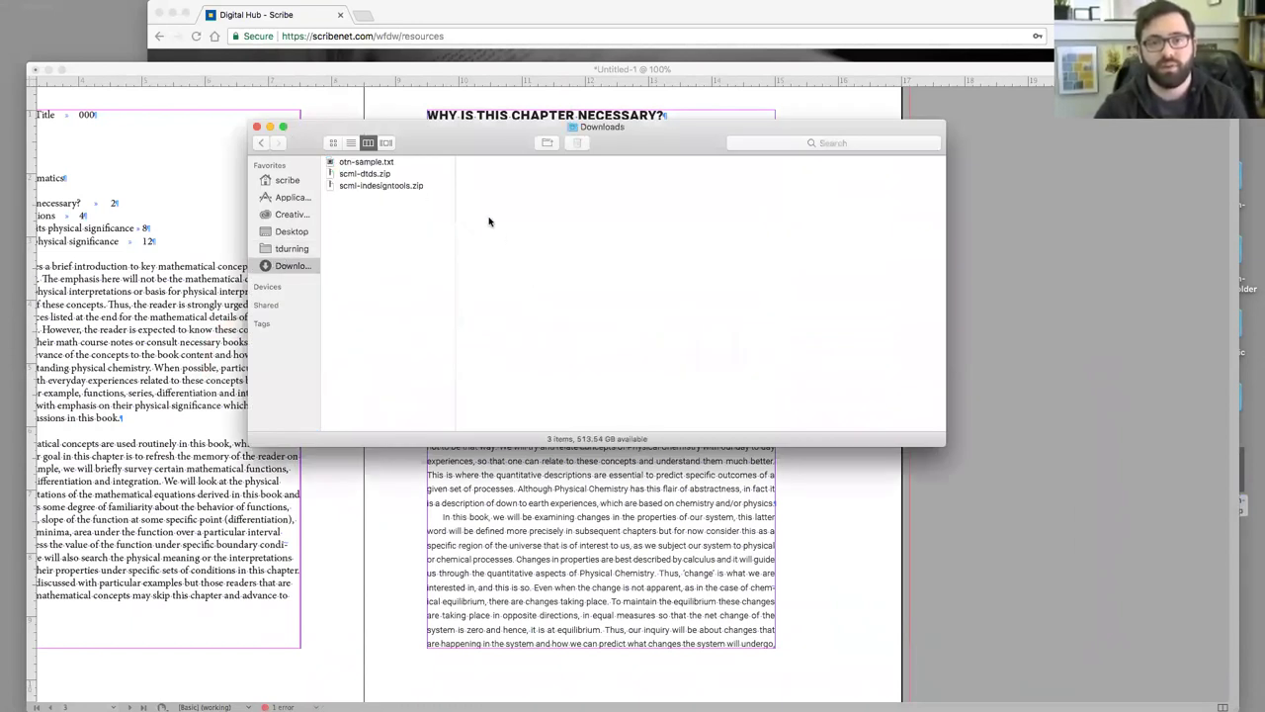
{"action": "left_click_drag", "start_coordinate": [415, 176], "coordinate": [427, 204]}
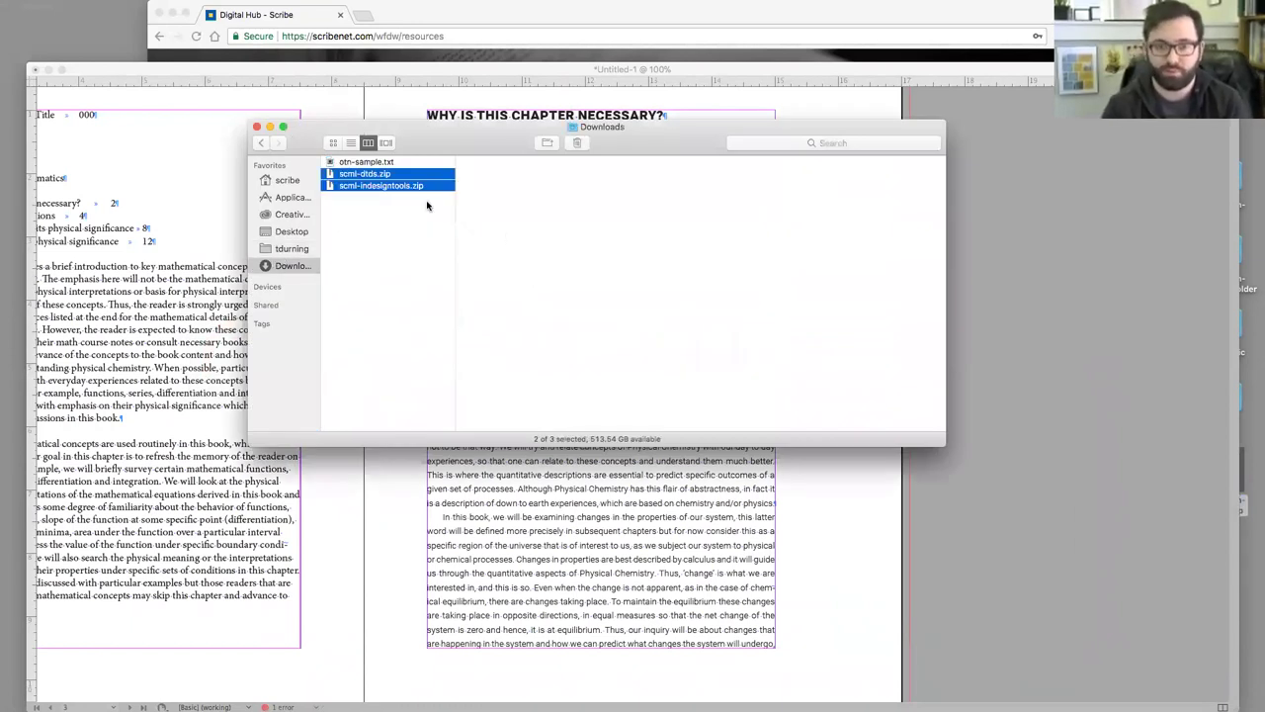
{"action": "double_click", "coordinate": [369, 186]}
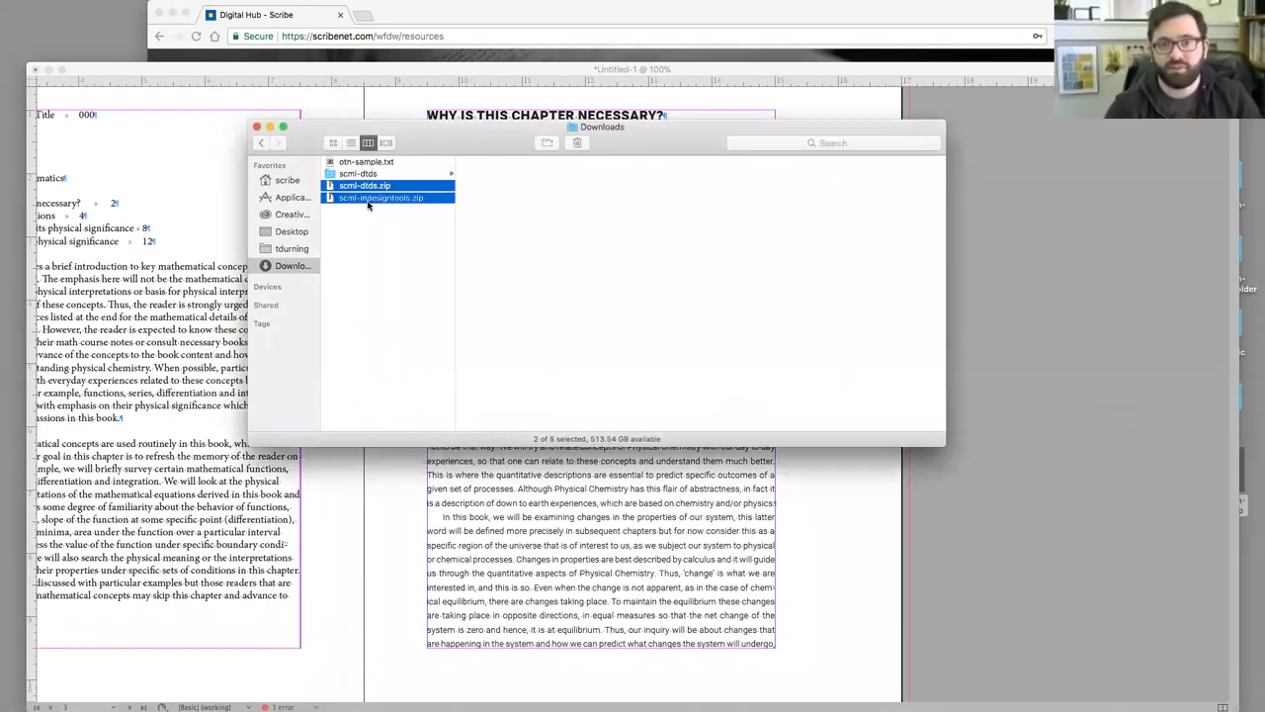
{"action": "left_click", "coordinate": [392, 265]}
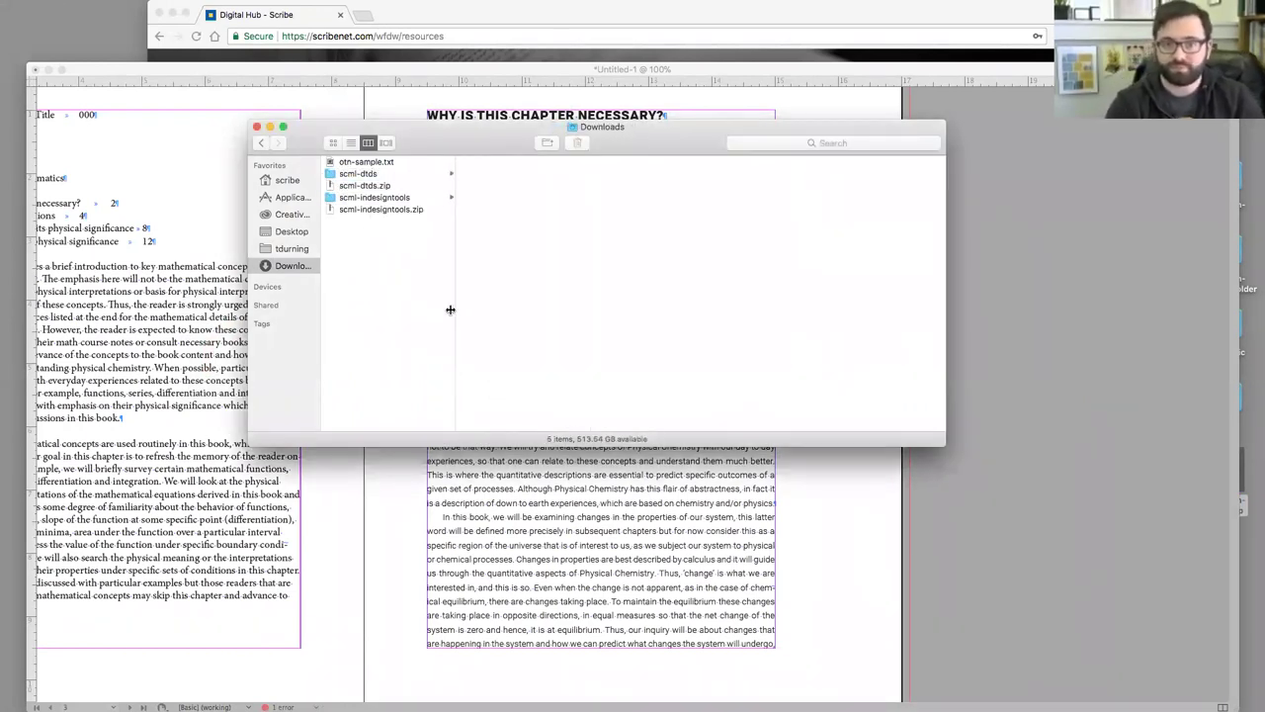
Step: Browse the extracted folders, checking ScribeTools, HISTORY.md, README.md and previewing sam.dtd
{"action": "left_click", "coordinate": [396, 199]}
{"action": "left_click", "coordinate": [480, 200]}
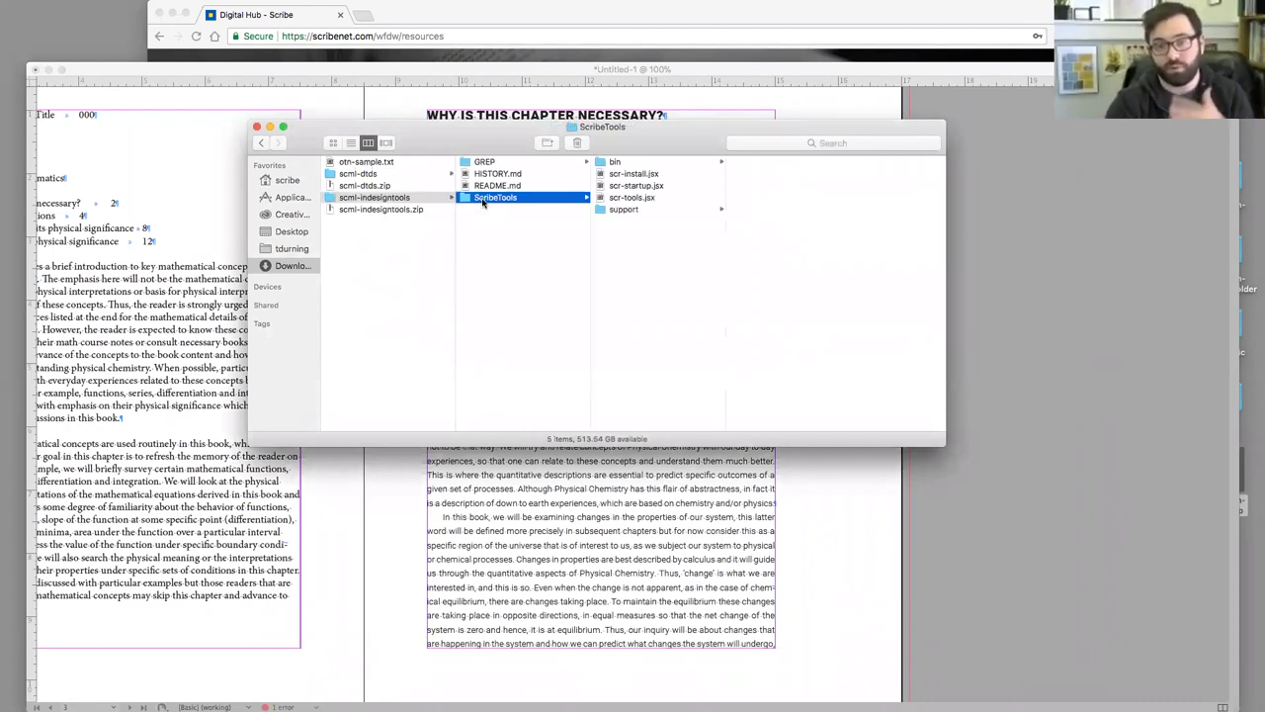
{"action": "left_click_drag", "start_coordinate": [482, 202], "coordinate": [498, 234]}
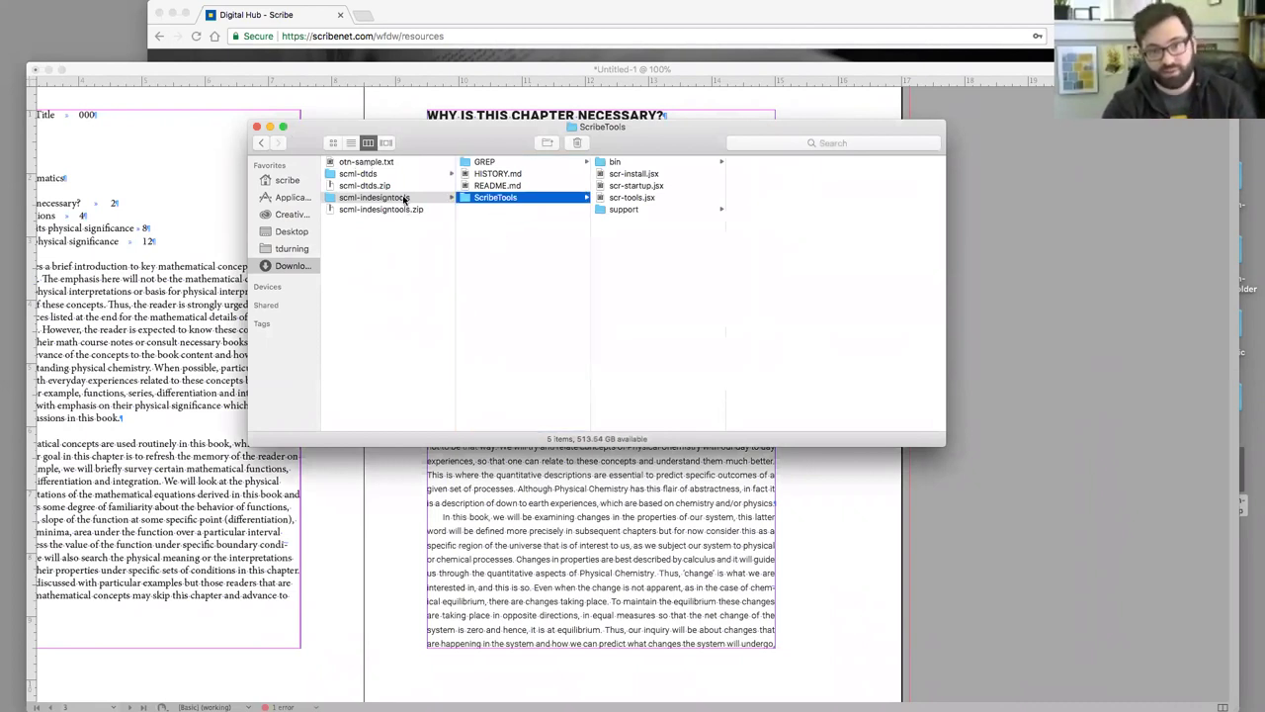
{"action": "left_click", "coordinate": [527, 176]}
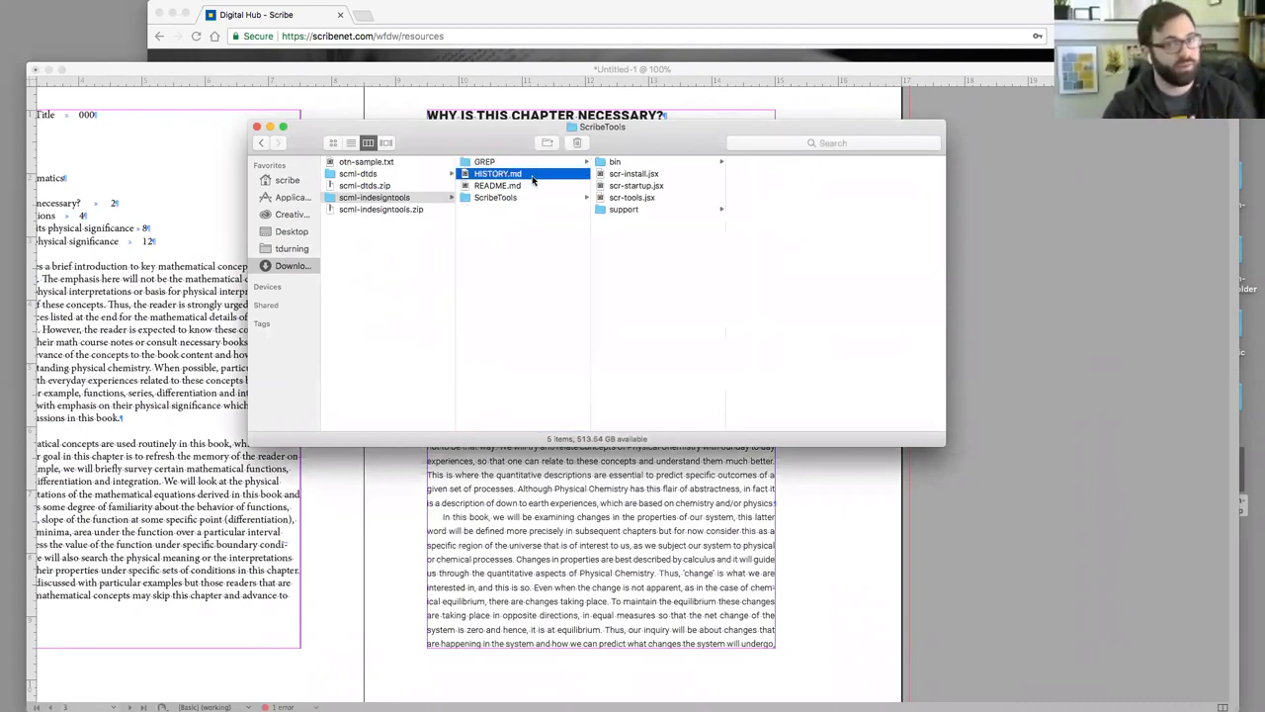
{"action": "left_click", "coordinate": [531, 189], "text": "shift"}
{"action": "left_click", "coordinate": [531, 176]}
{"action": "left_click", "coordinate": [522, 200]}
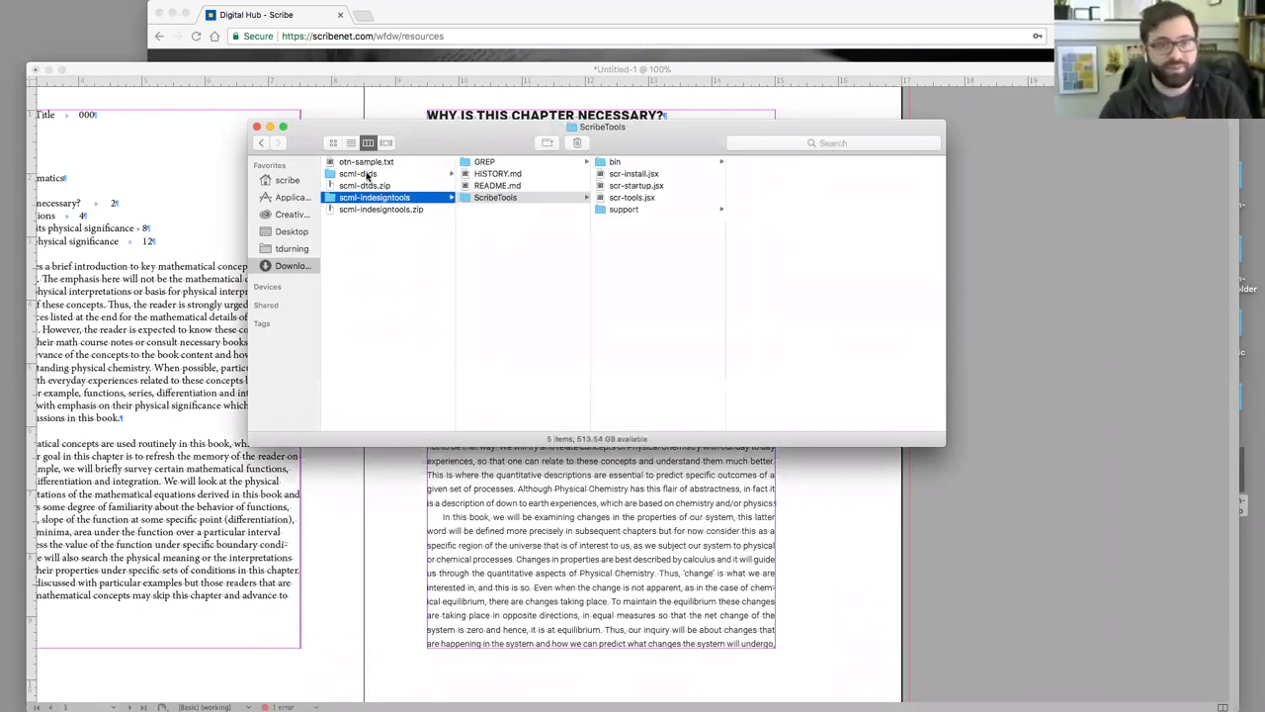
{"action": "left_click", "coordinate": [368, 175]}
{"action": "left_click", "coordinate": [487, 164]}
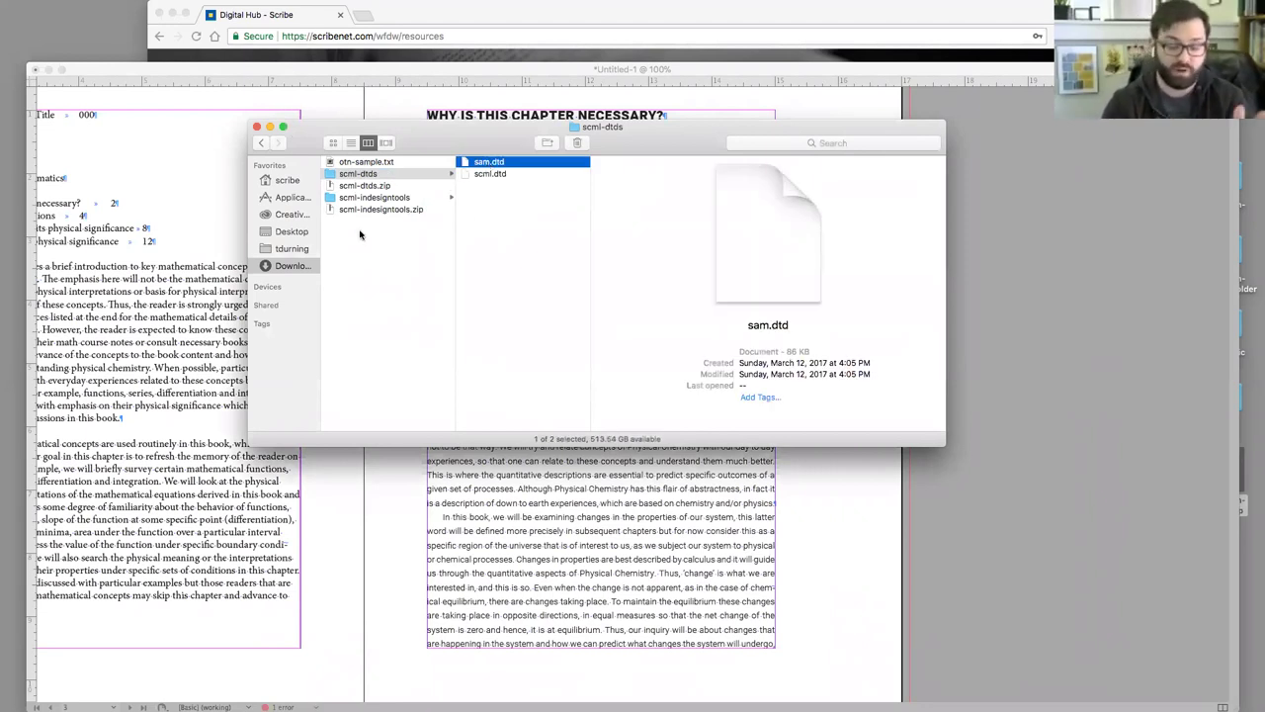
Step: Open a second Finder tab showing the Documents folder in the home folder
{"action": "key", "text": "super+t"}
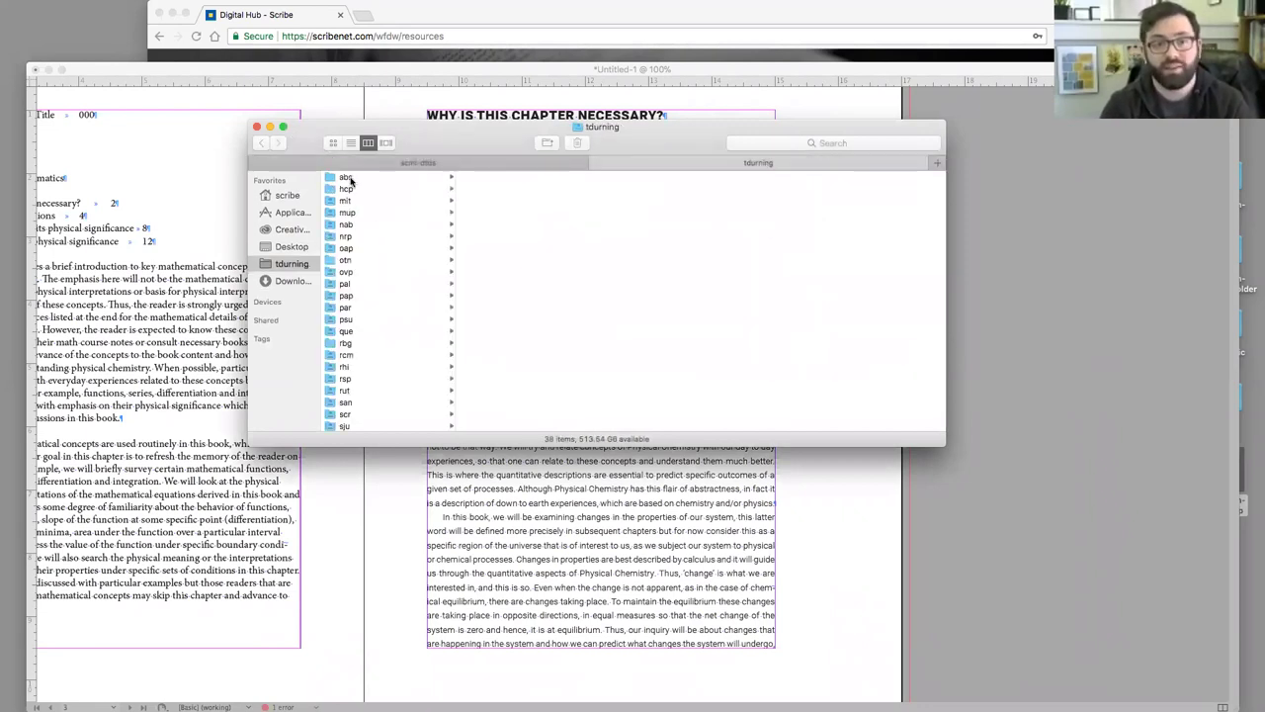
{"action": "left_click", "coordinate": [286, 196]}
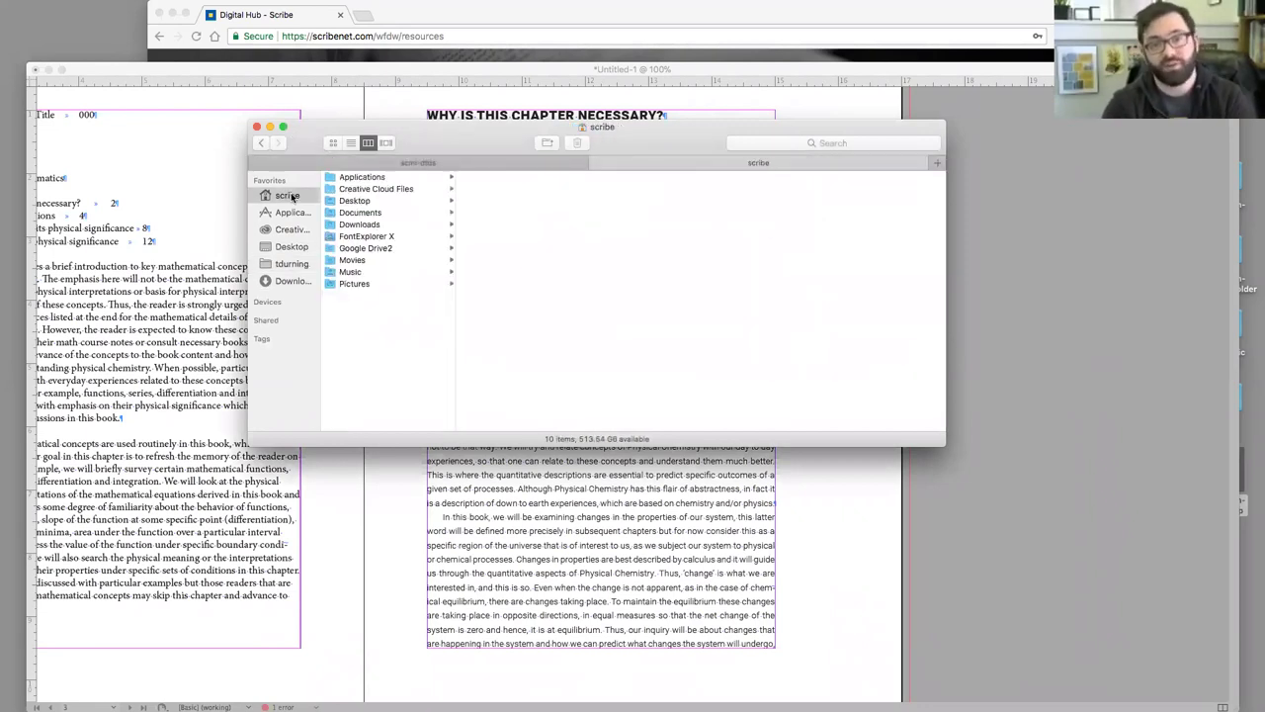
{"action": "left_click", "coordinate": [383, 213]}
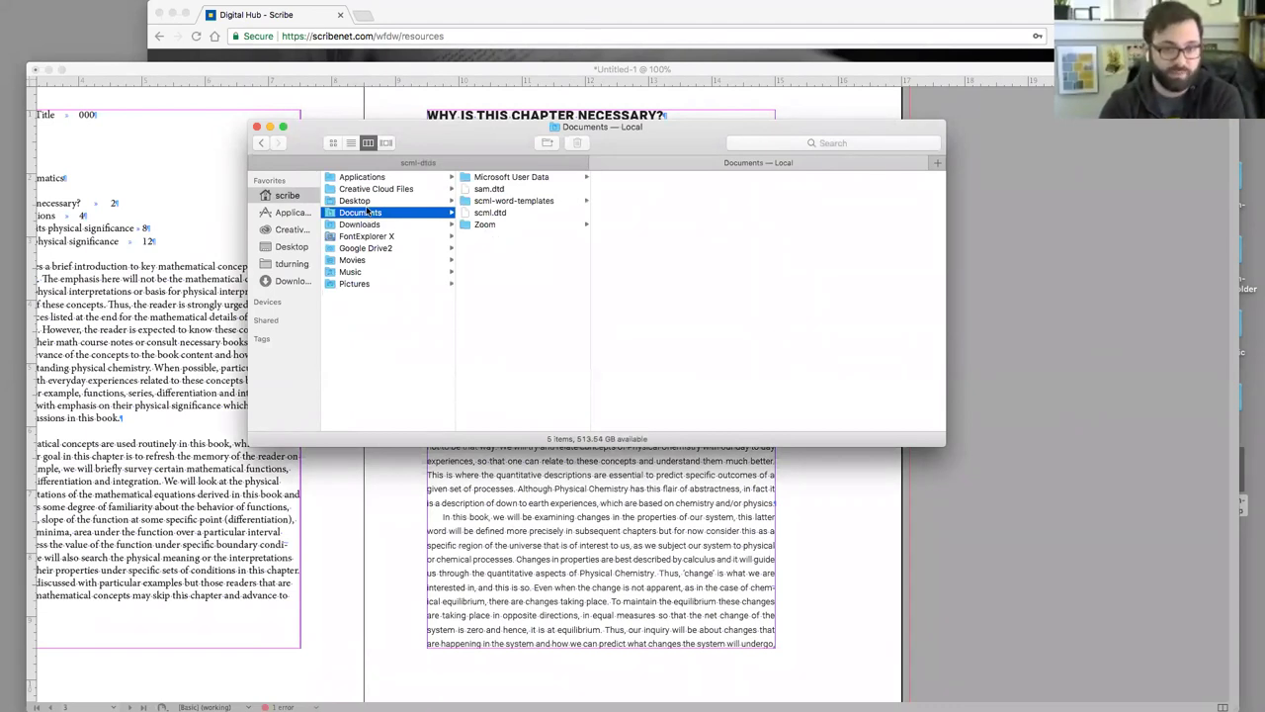
{"action": "left_click", "coordinate": [381, 163]}
Step: Move sam.dtd and scml.dtd into Documents, replacing the old copies, then go back to InDesign
{"action": "key", "text": "super+a"}
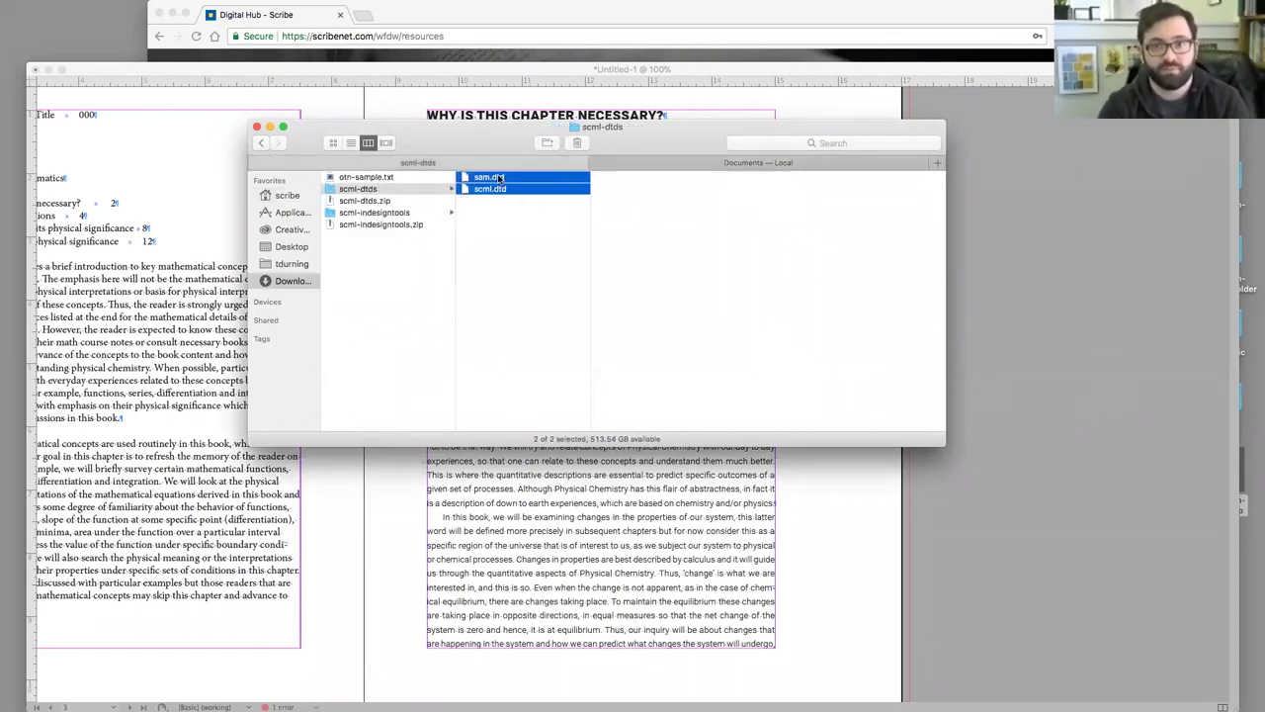
{"action": "left_click_drag", "start_coordinate": [526, 178], "coordinate": [697, 165]}
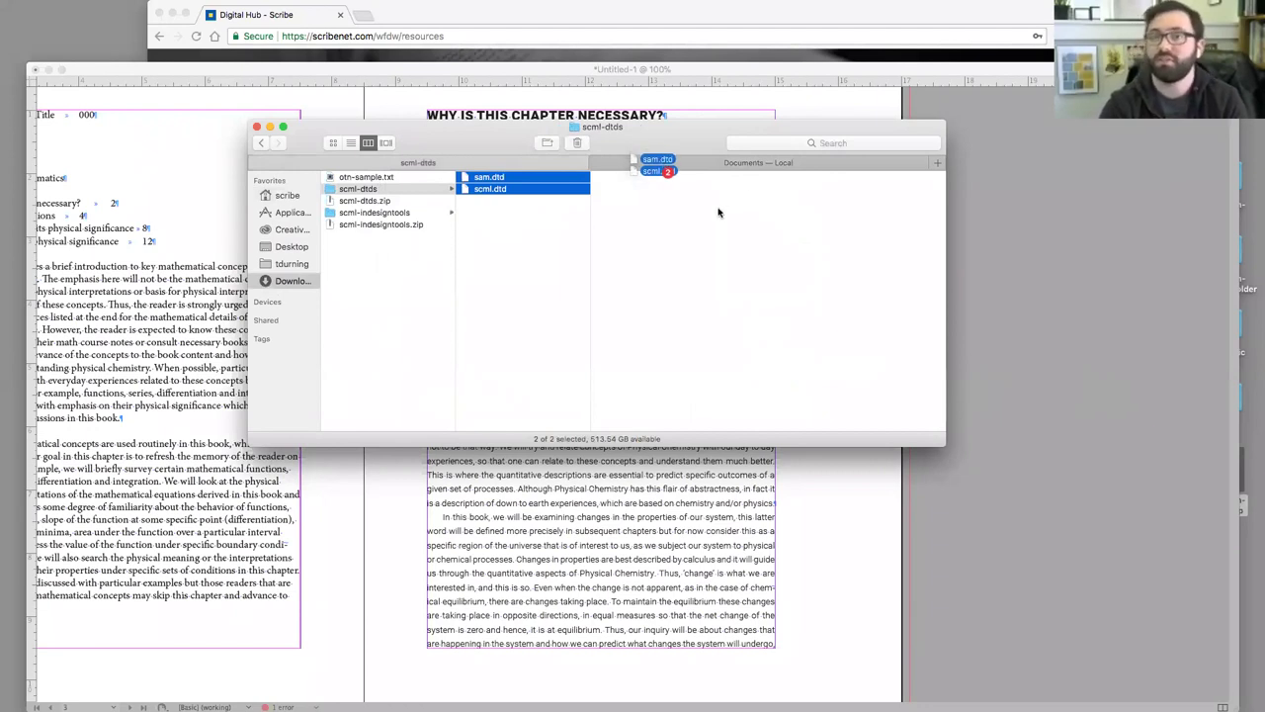
{"action": "left_click", "coordinate": [752, 276]}
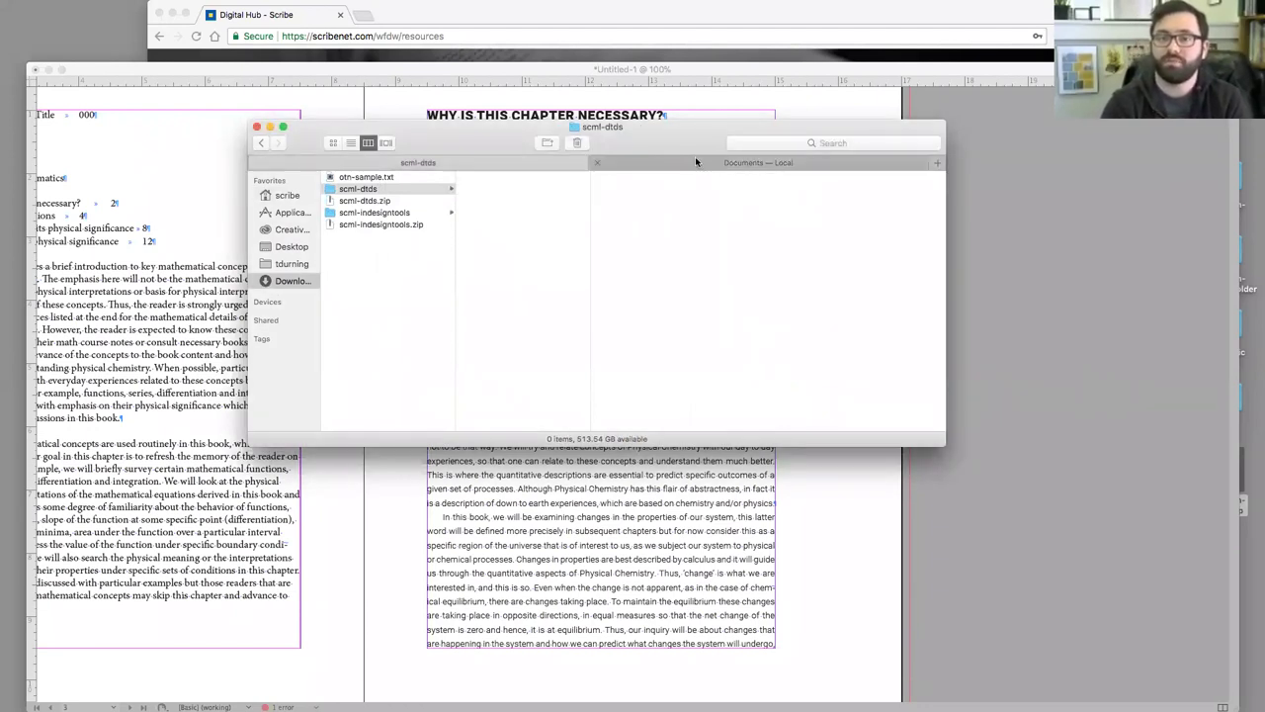
{"action": "left_click", "coordinate": [695, 160]}
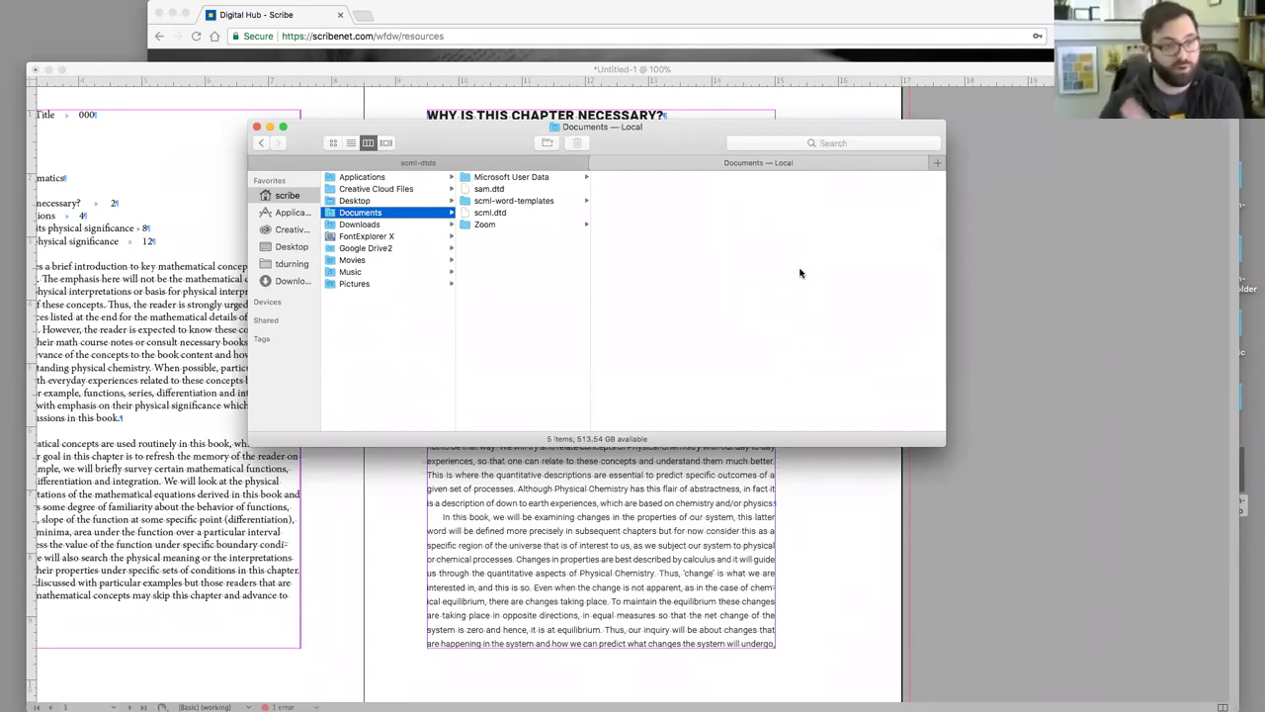
{"action": "left_click", "coordinate": [382, 163]}
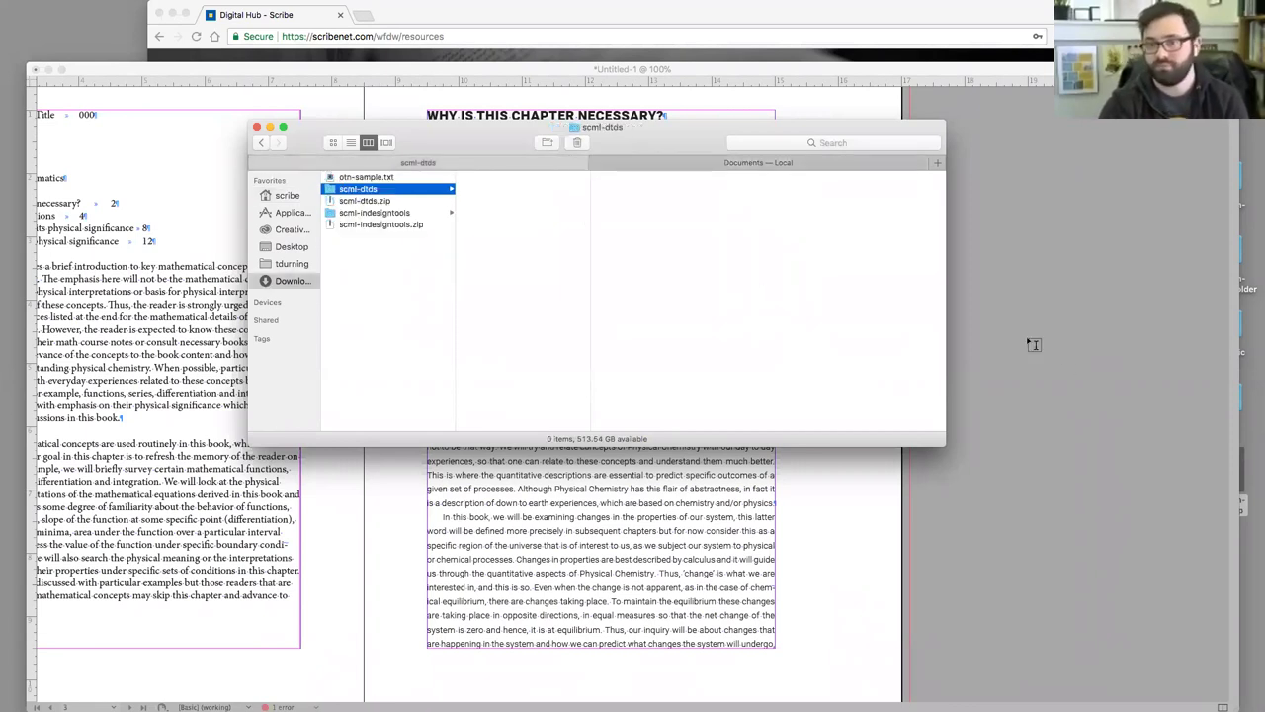
{"action": "left_click", "coordinate": [1033, 344]}
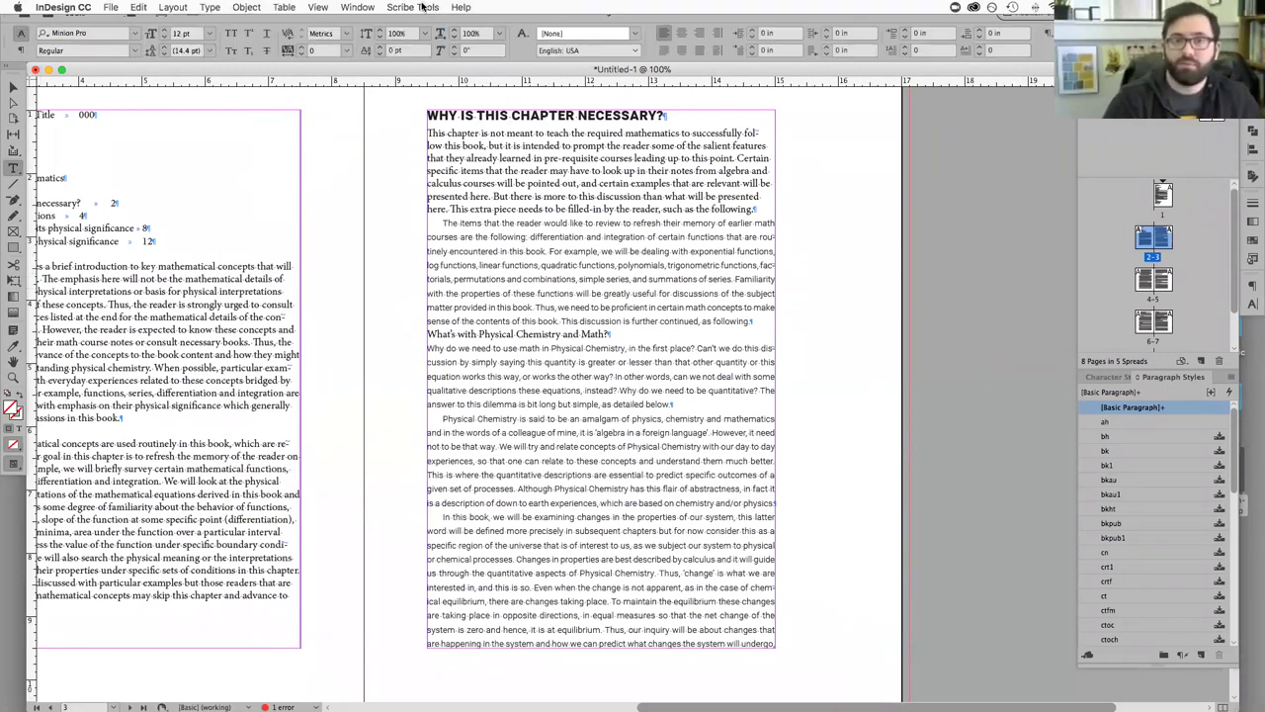
Step: Review the commands currently listed in the Scribe Tools menu
{"action": "left_click", "coordinate": [422, 7]}
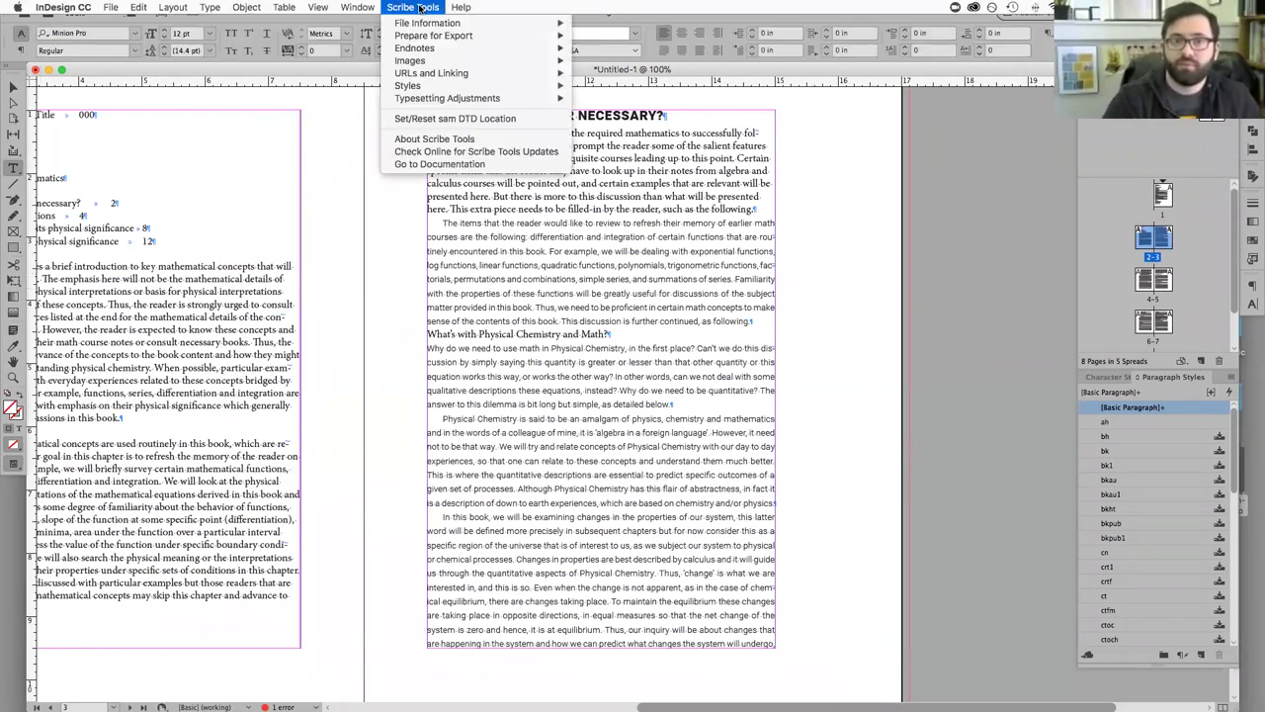
{"action": "left_click", "coordinate": [358, 7]}
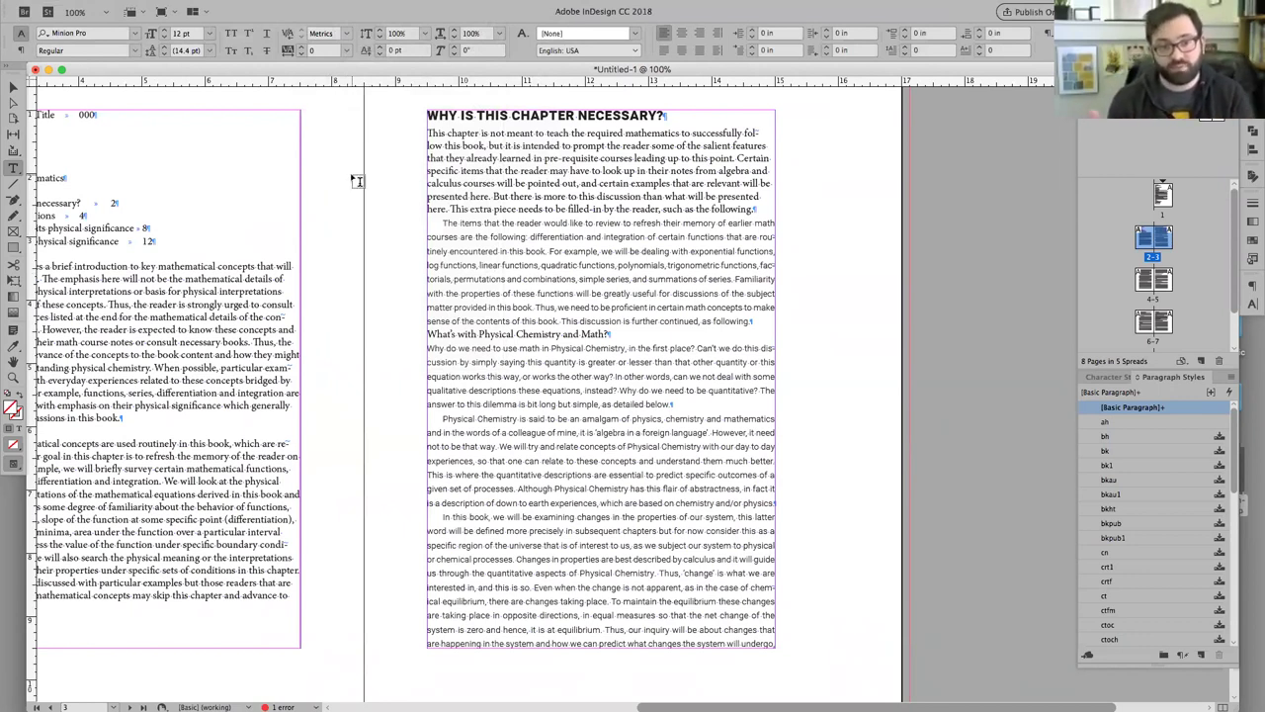
{"action": "left_click", "coordinate": [413, 7]}
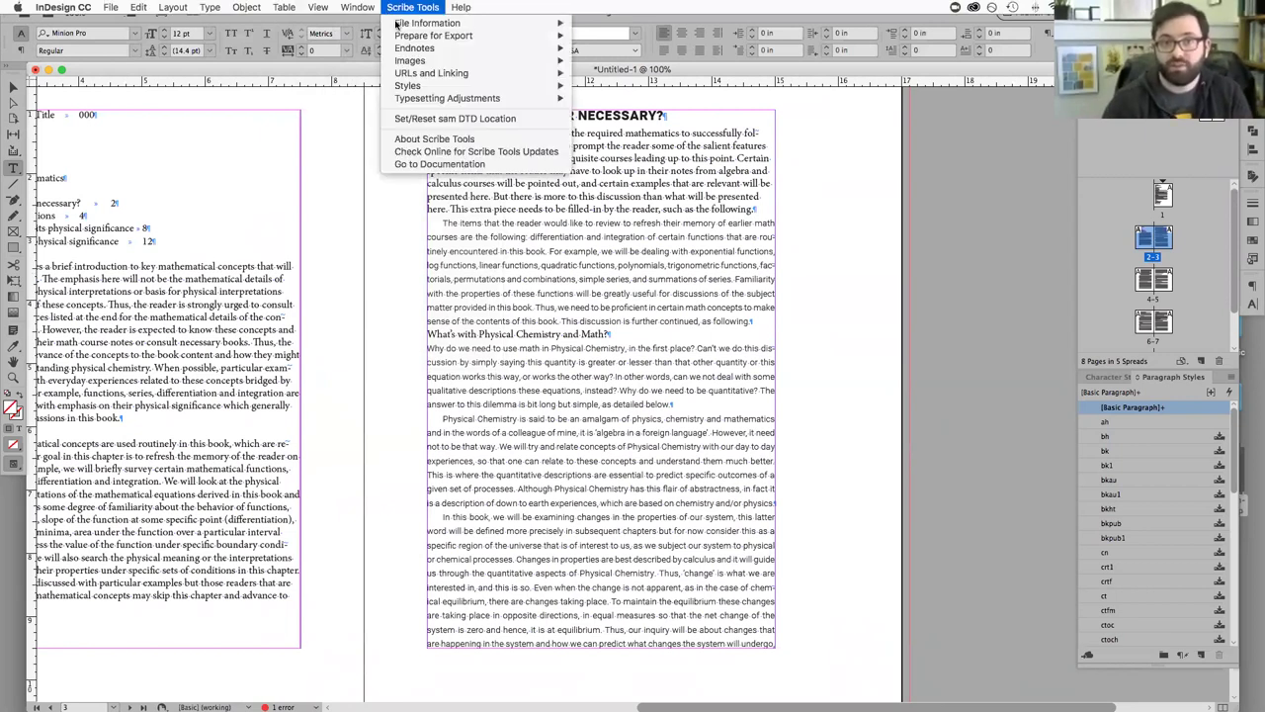
Step: Open the Scripts panel, collapse Samples and Application, and expand User to show ScribeTools
{"action": "mouse_move", "coordinate": [358, 7]}
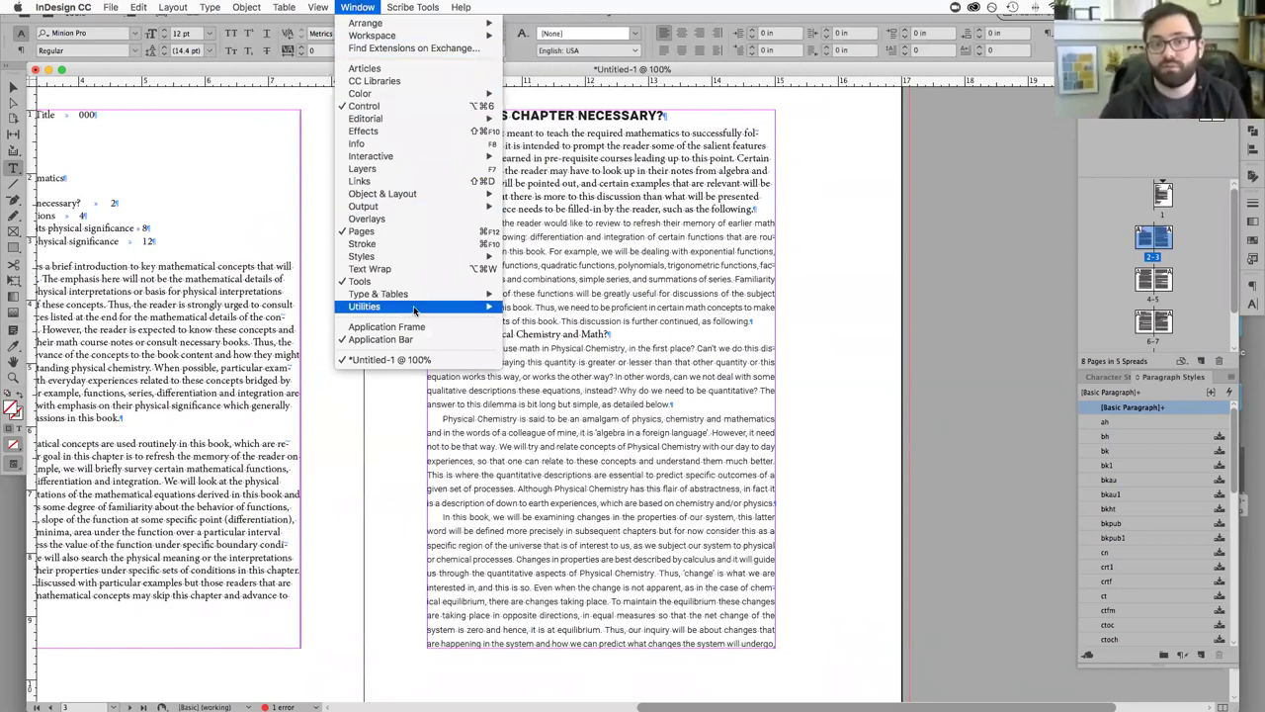
{"action": "mouse_move", "coordinate": [415, 310]}
{"action": "left_click", "coordinate": [567, 348]}
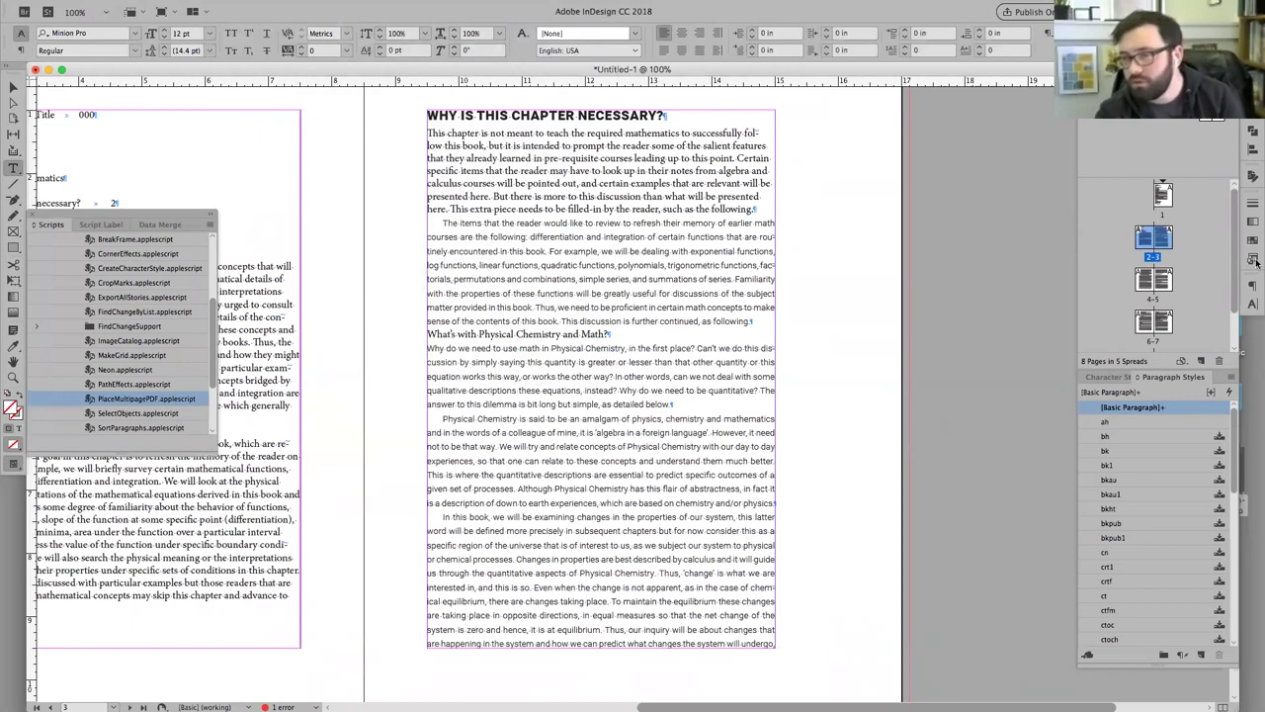
{"action": "left_click_drag", "start_coordinate": [44, 220], "coordinate": [799, 195]}
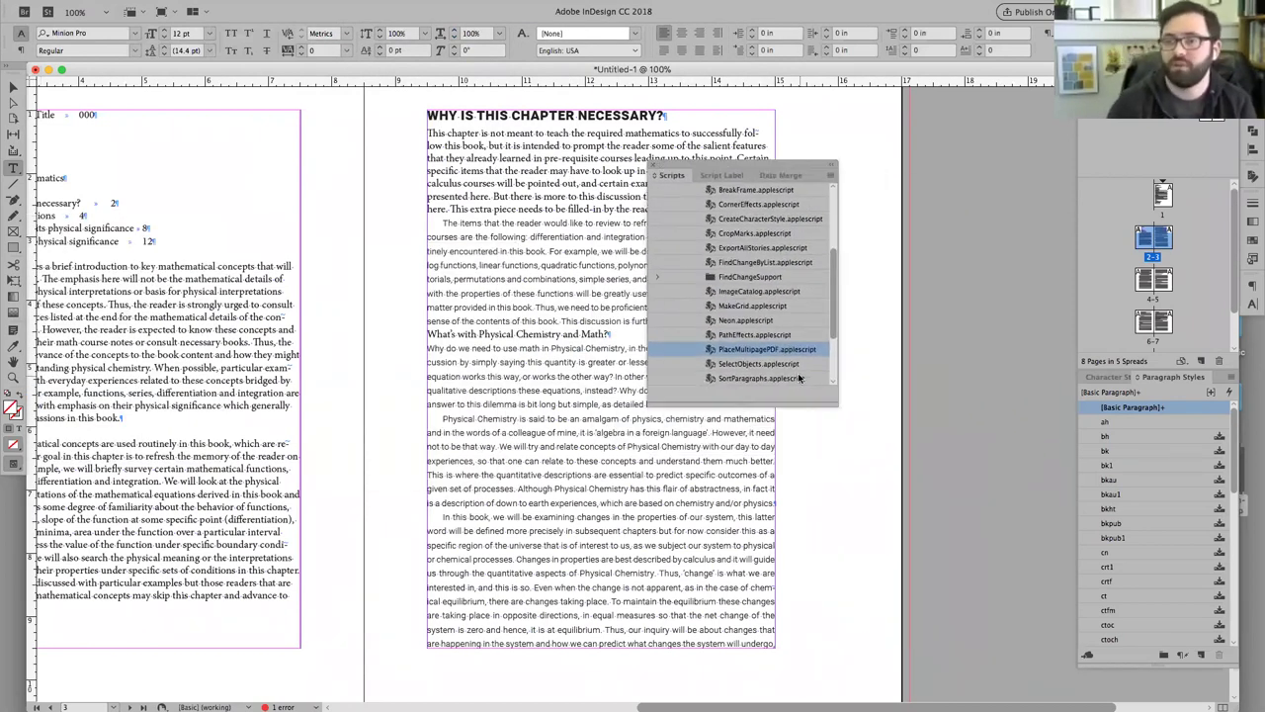
{"action": "scroll", "coordinate": [708, 193], "scroll_direction": "up", "scroll_amount": 2}
{"action": "scroll", "coordinate": [708, 192], "scroll_direction": "up", "scroll_amount": 5}
{"action": "left_click", "coordinate": [669, 218]}
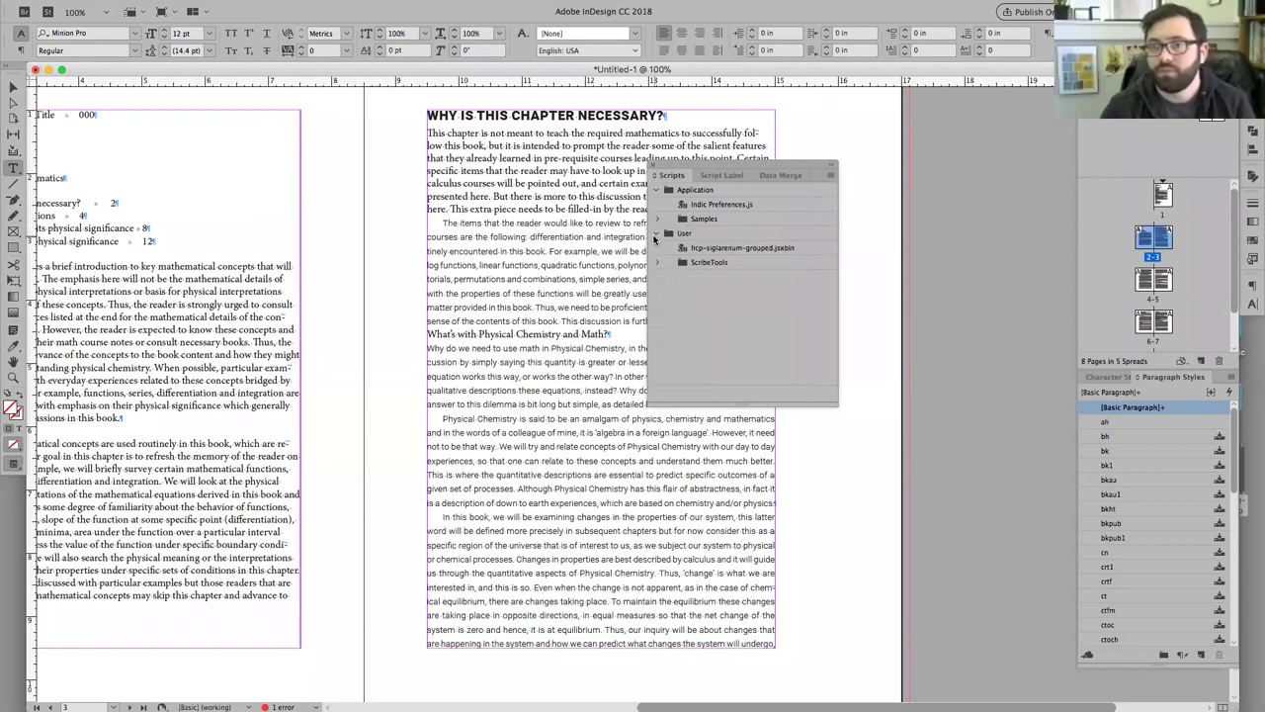
{"action": "left_click", "coordinate": [655, 190]}
{"action": "left_click", "coordinate": [658, 204]}
{"action": "left_click", "coordinate": [657, 203]}
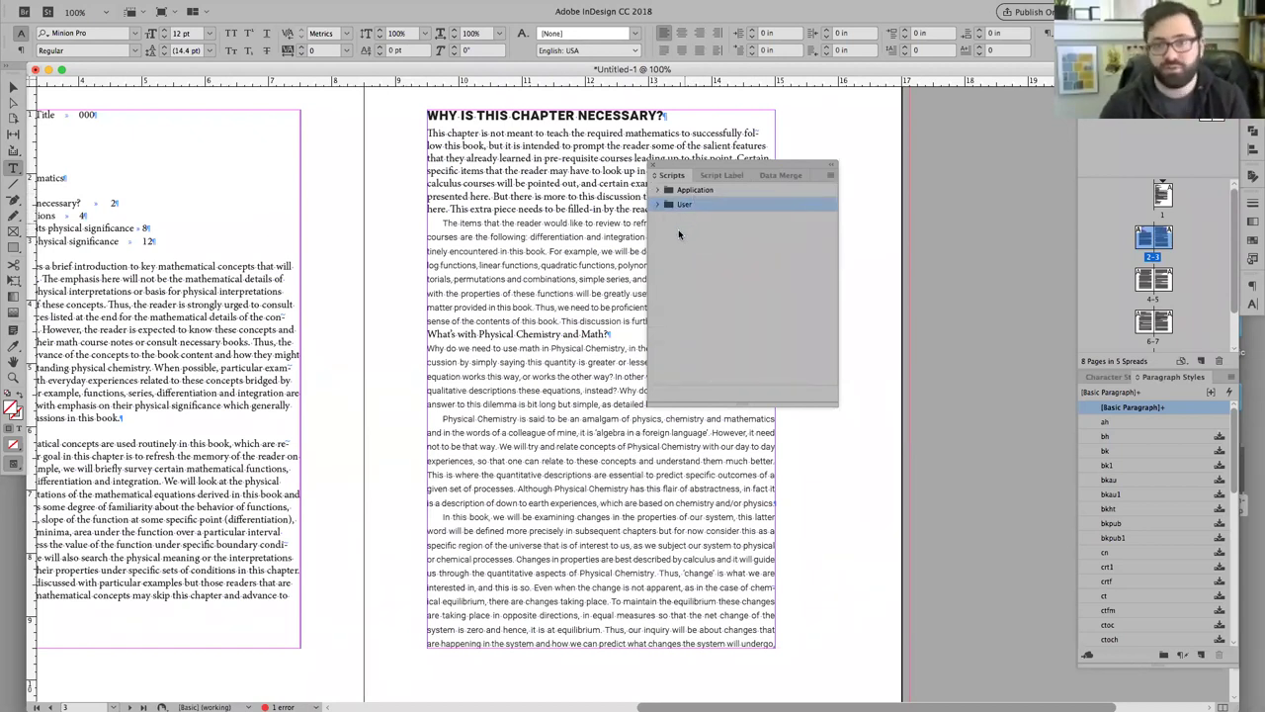
{"action": "left_click", "coordinate": [657, 205]}
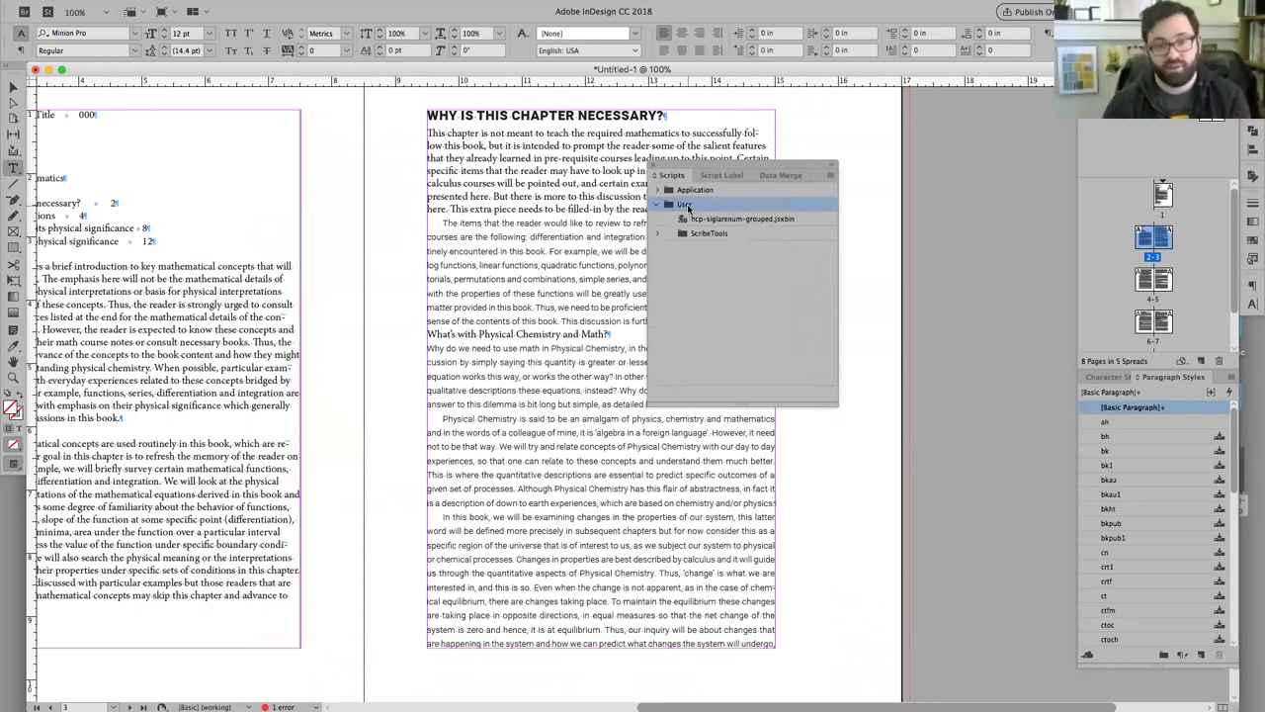
Step: Reveal the User scripts folder in Finder, rearrange the Finder windows, and return to the InDesign document
{"action": "left_click", "coordinate": [832, 176]}
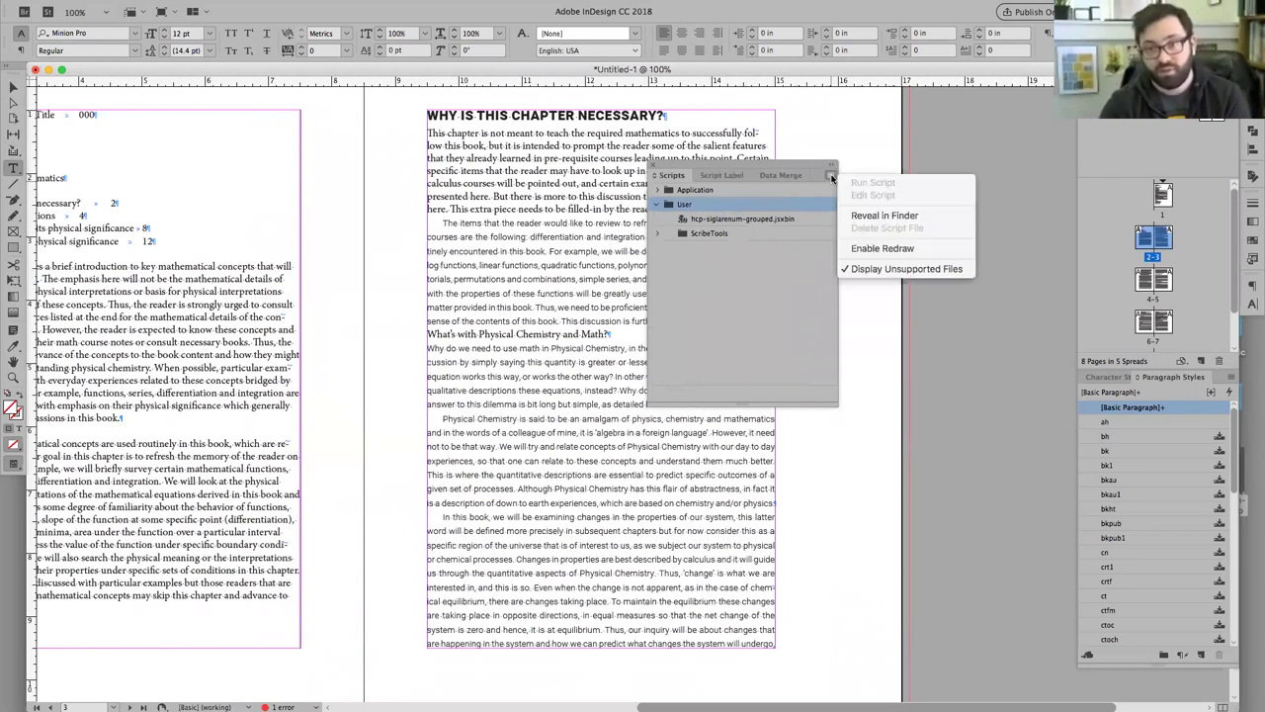
{"action": "left_click", "coordinate": [878, 216]}
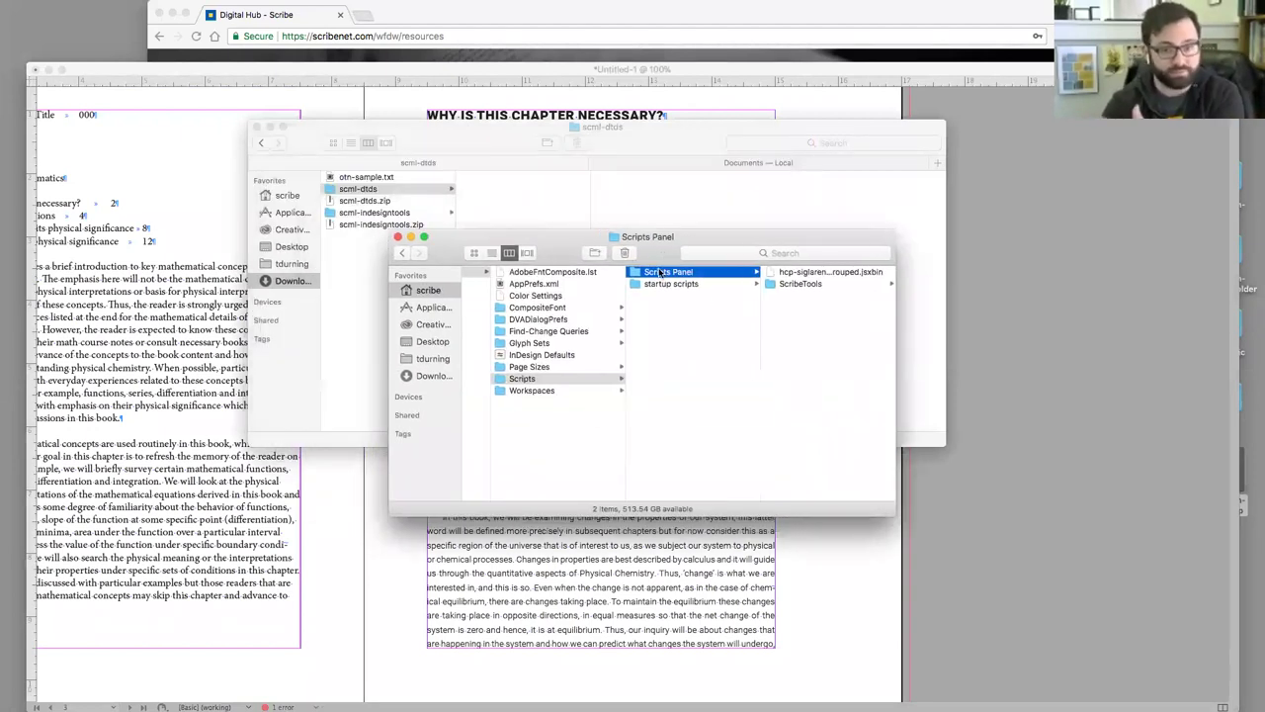
{"action": "left_click_drag", "start_coordinate": [682, 251], "coordinate": [670, 269]}
{"action": "left_click_drag", "start_coordinate": [609, 150], "coordinate": [877, 97]}
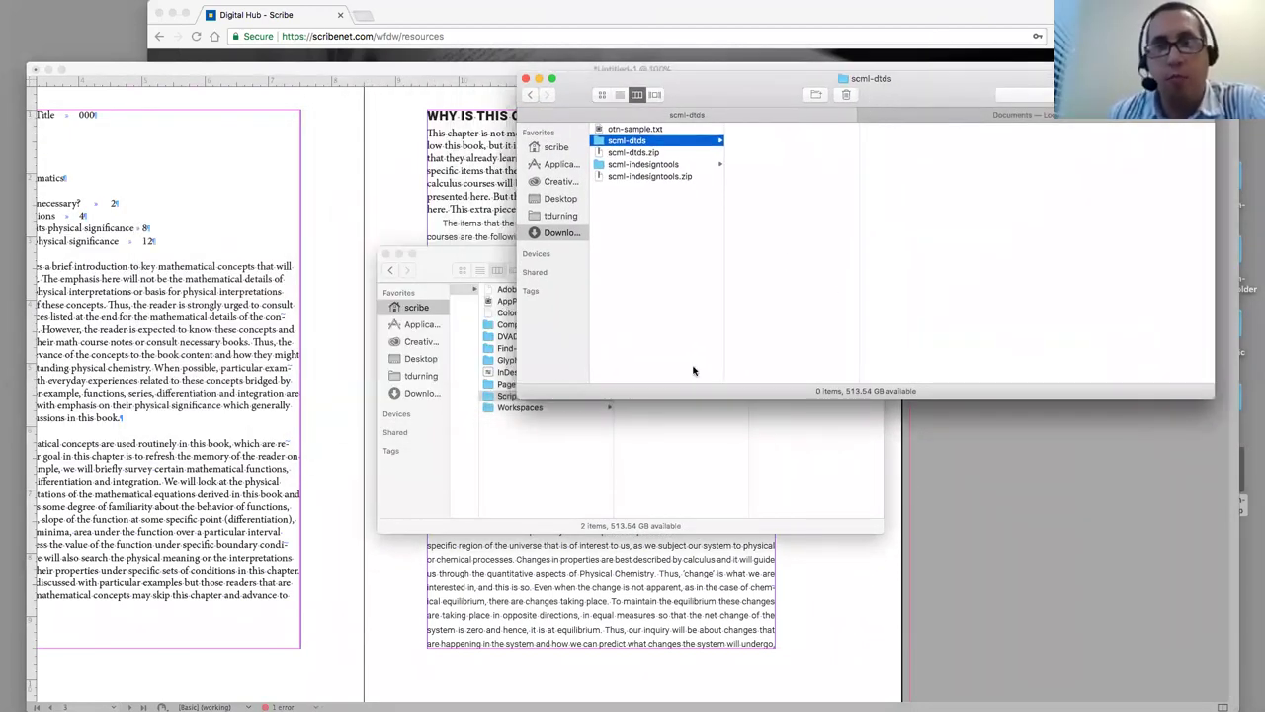
{"action": "left_click", "coordinate": [350, 200]}
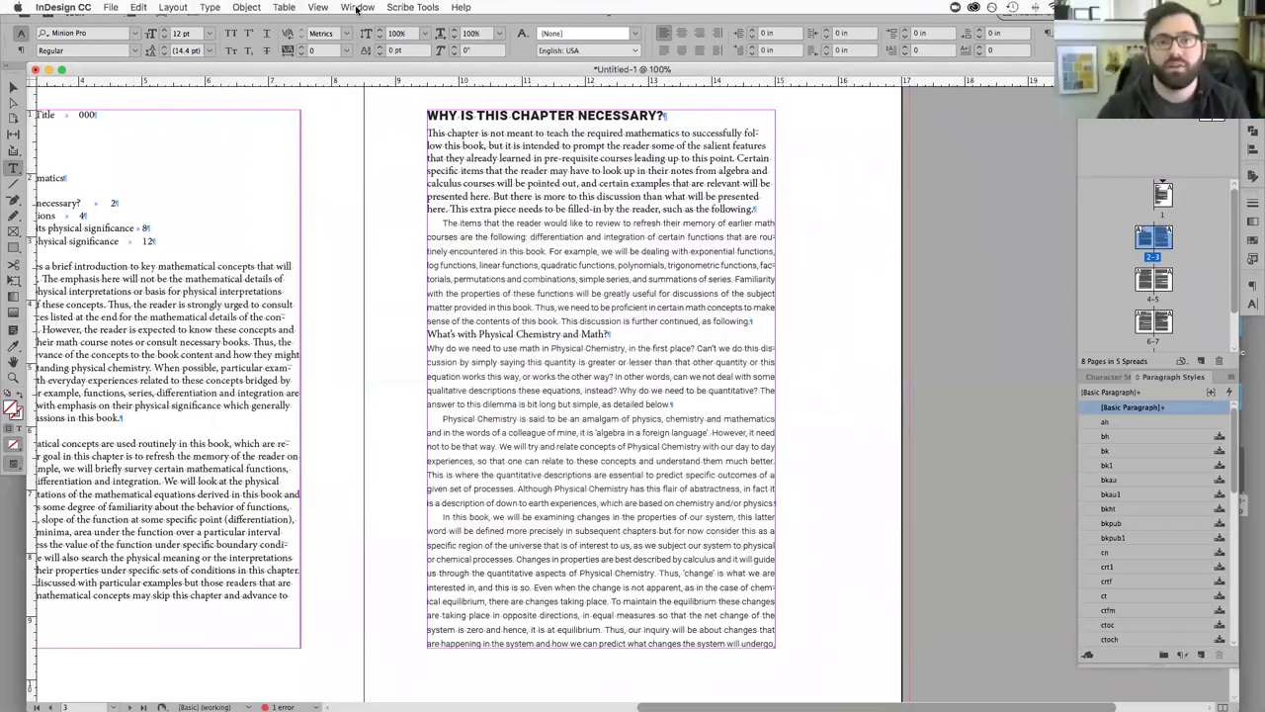
Step: From Window > Utilities > Scripts, reveal the User scripts folder in Finder
{"action": "left_click", "coordinate": [357, 8]}
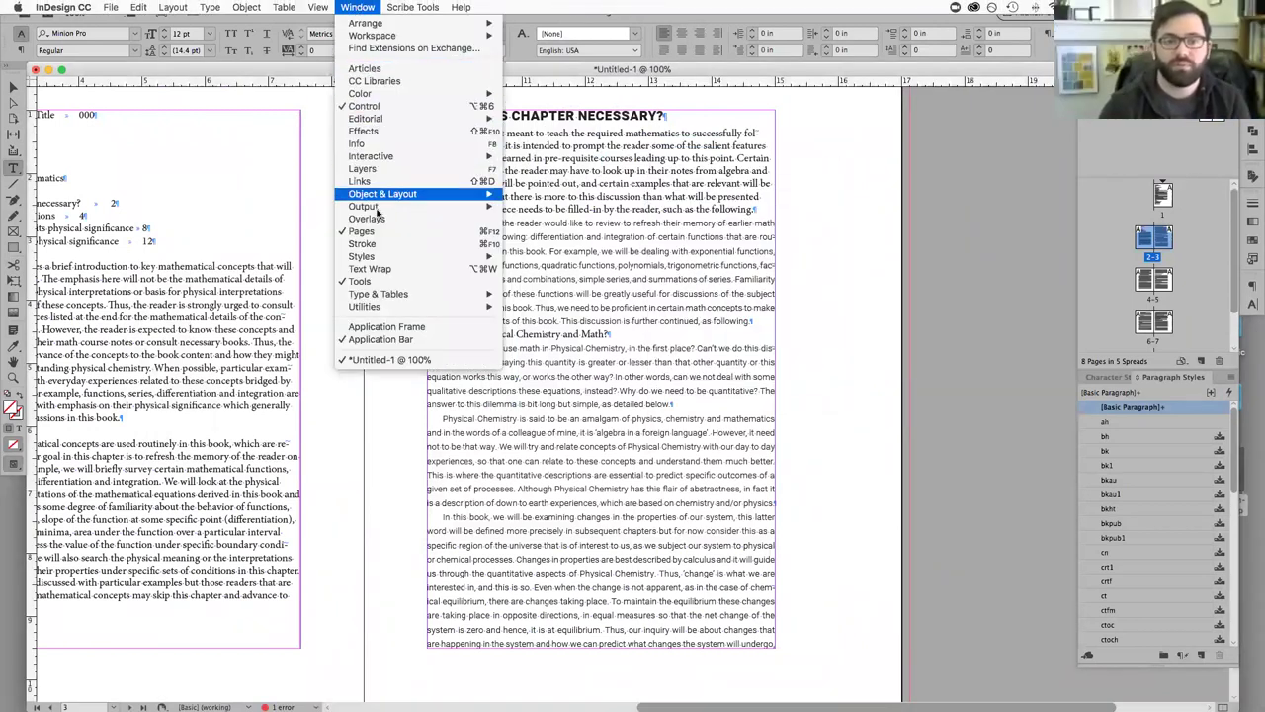
{"action": "mouse_move", "coordinate": [420, 308]}
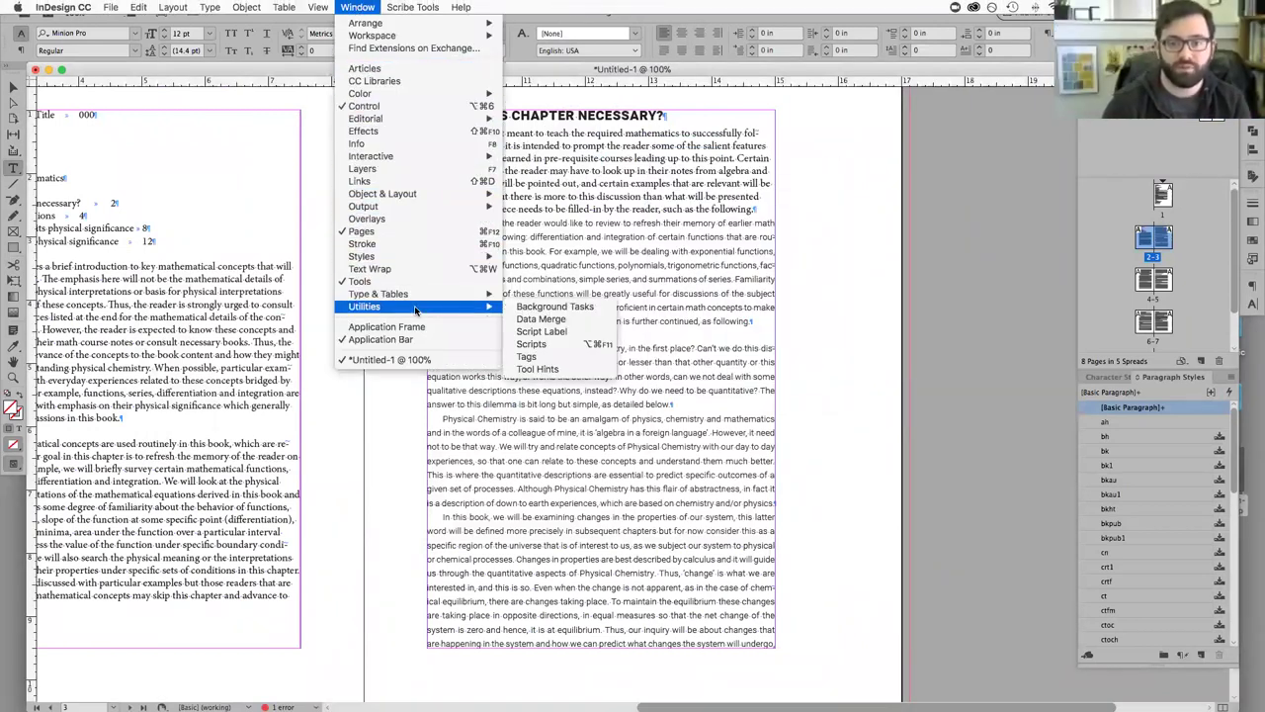
{"action": "left_click", "coordinate": [556, 349]}
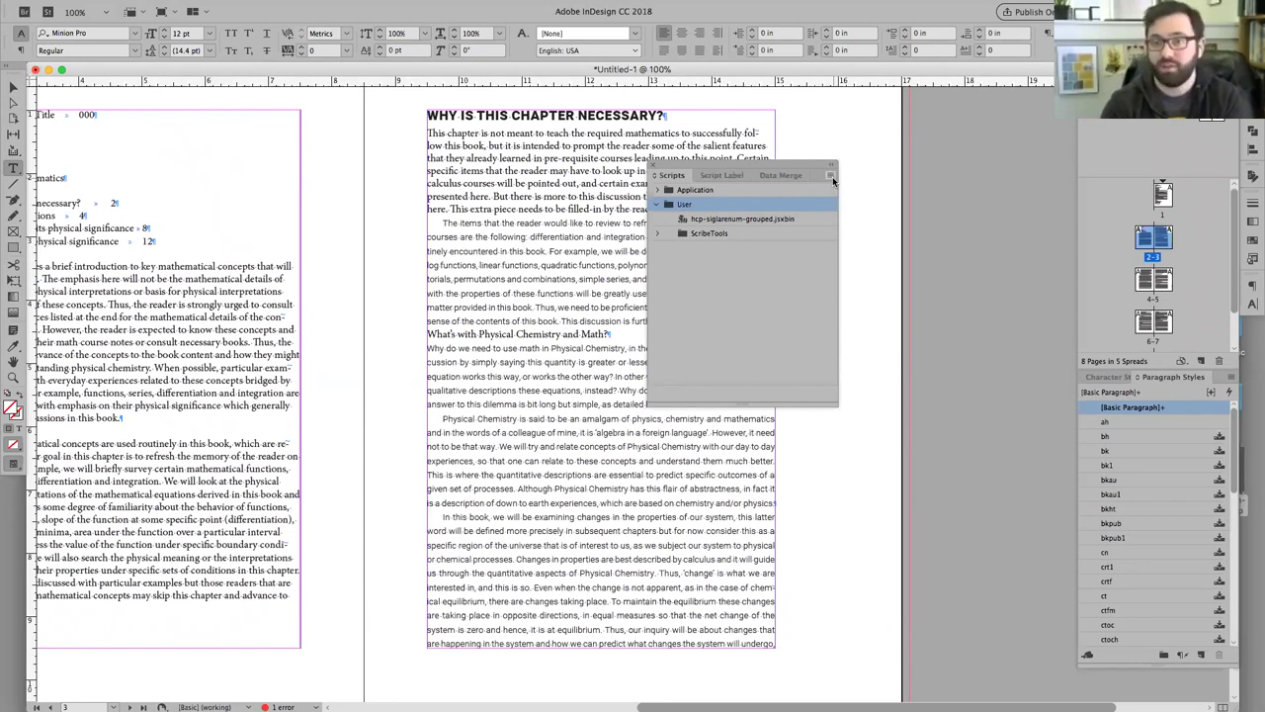
{"action": "left_click", "coordinate": [832, 176]}
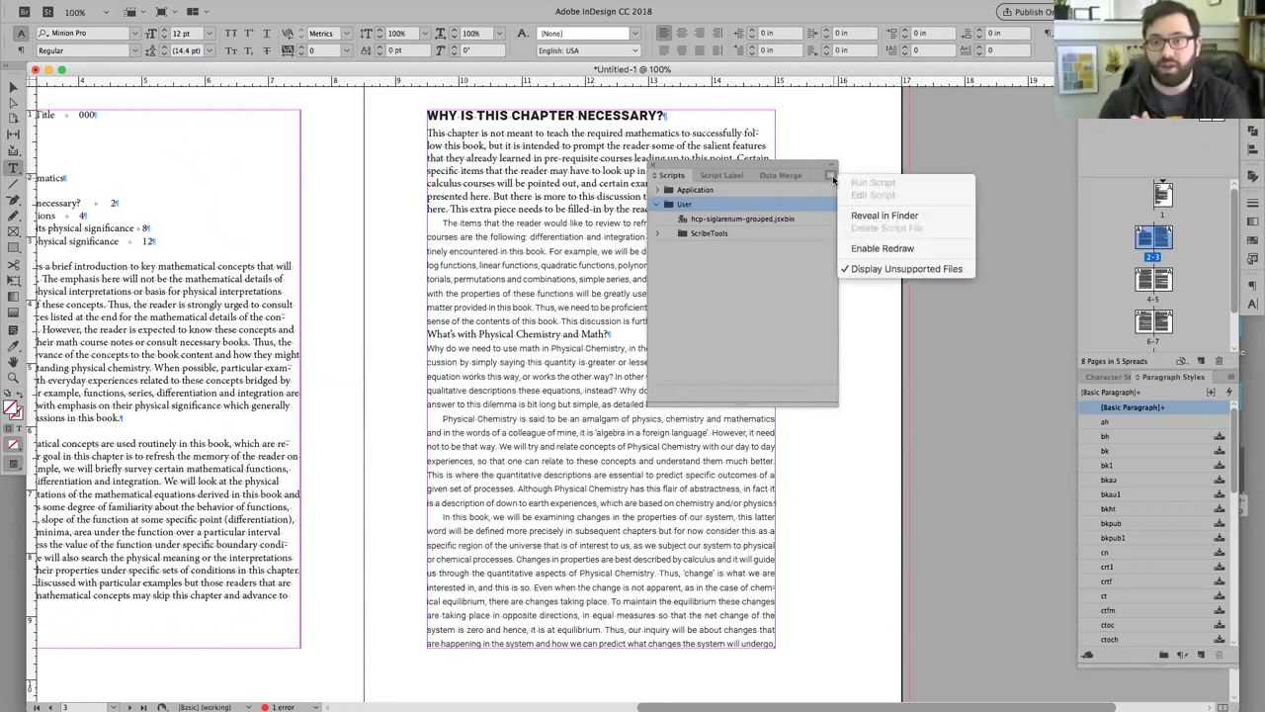
{"action": "left_click", "coordinate": [873, 223]}
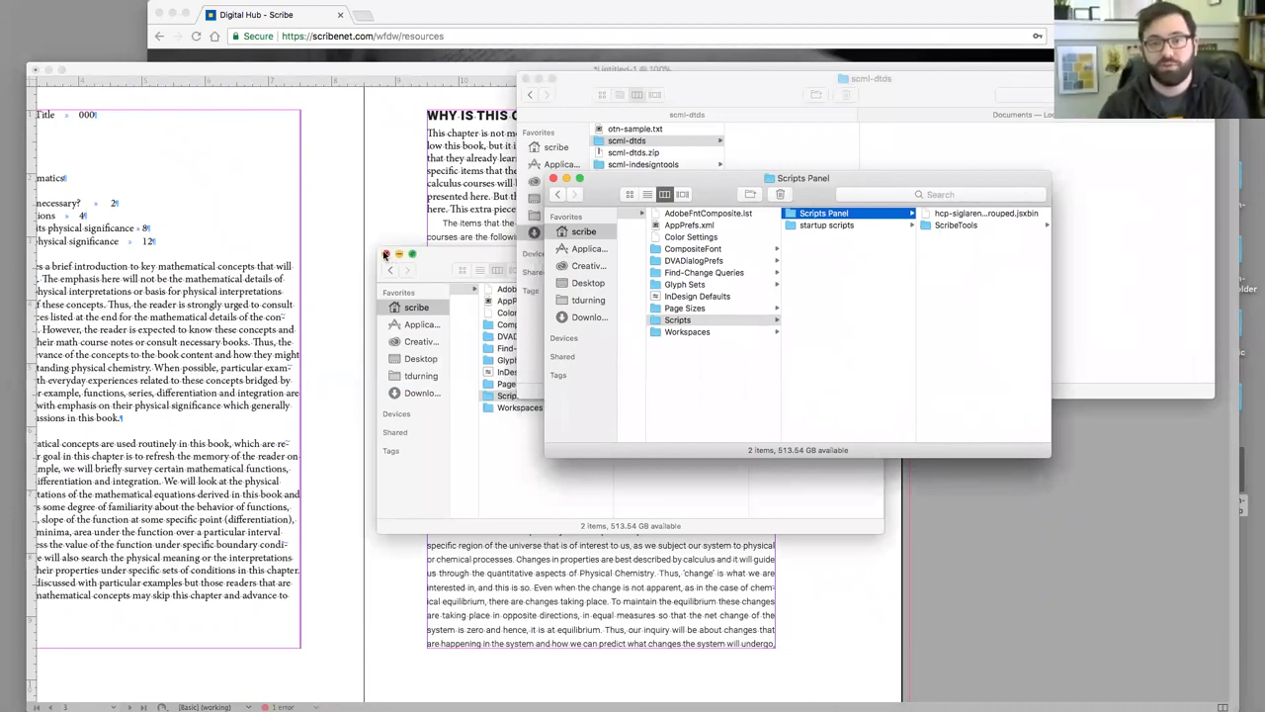
Step: Close the extra Scripts window and arrange the Scripts Panel and scml-dtds windows side by side
{"action": "left_click", "coordinate": [386, 254]}
{"action": "left_click_drag", "start_coordinate": [613, 192], "coordinate": [407, 115]}
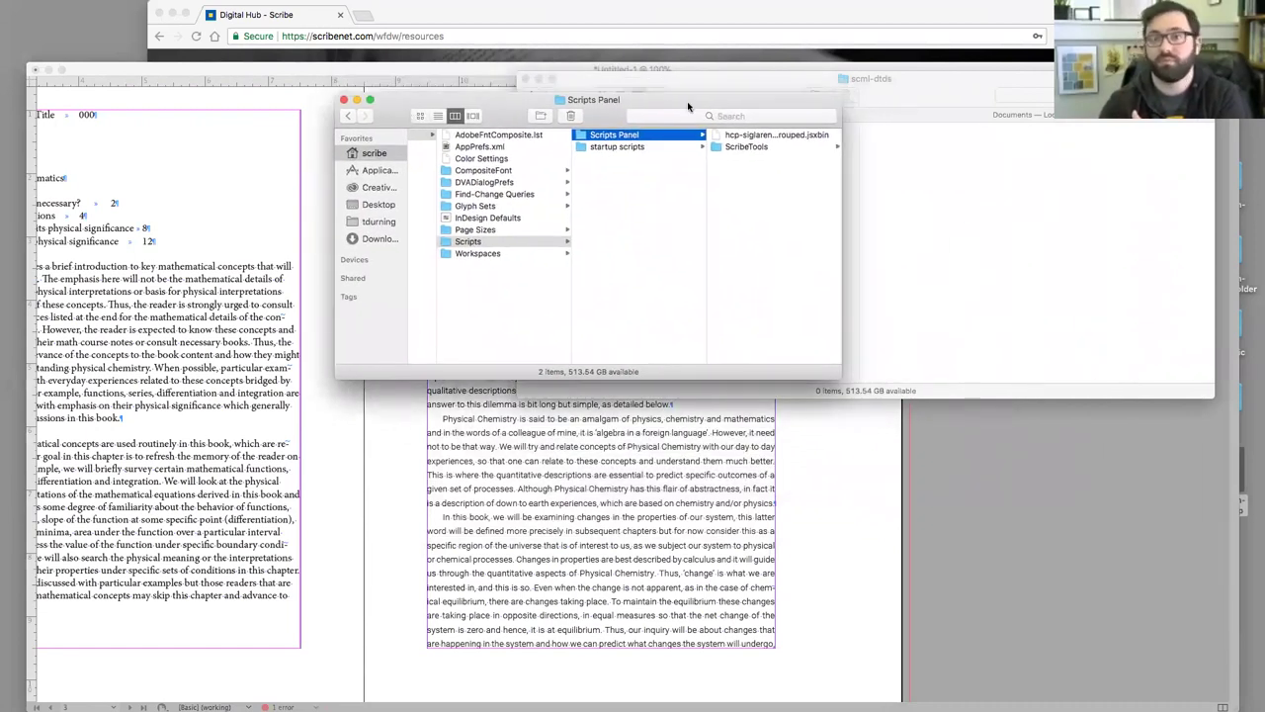
{"action": "left_click_drag", "start_coordinate": [687, 101], "coordinate": [467, 139]}
{"action": "left_click_drag", "start_coordinate": [640, 106], "coordinate": [786, 143]}
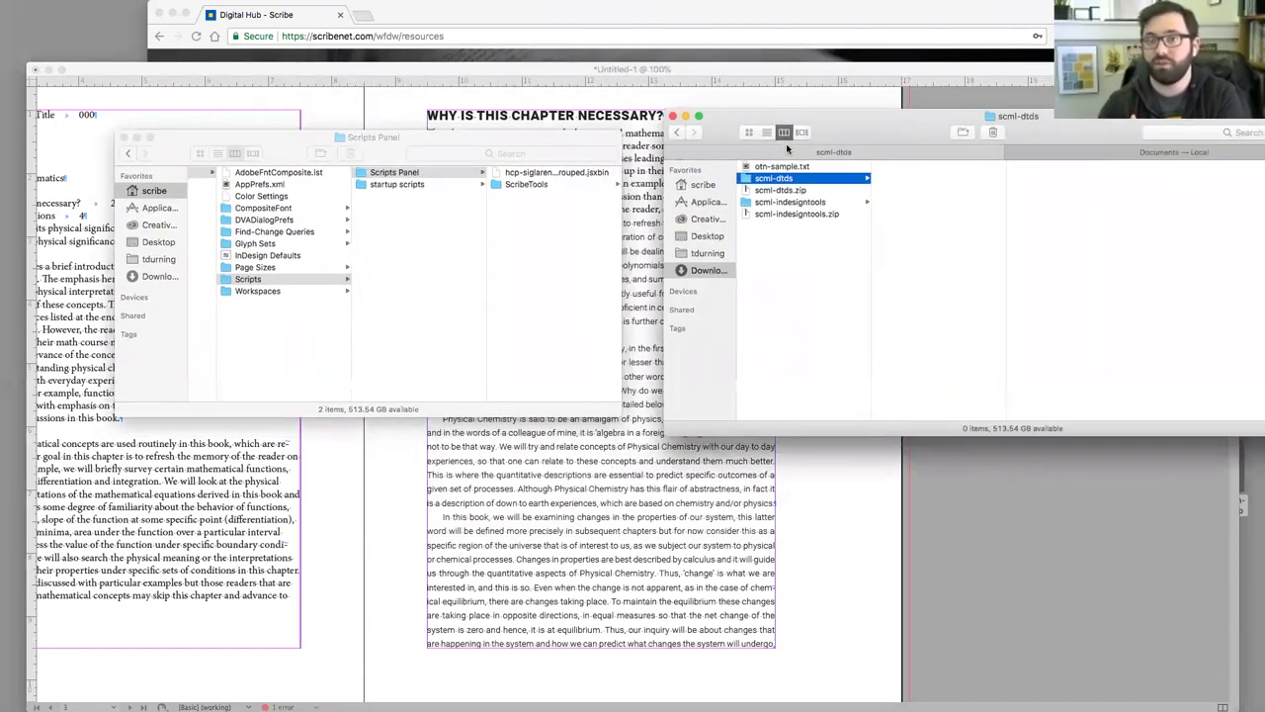
{"action": "left_click_drag", "start_coordinate": [601, 135], "coordinate": [641, 130]}
Step: Browse Downloads > scml-indesigntools and drag ScribeTools into the Scripts Panel folder
{"action": "left_click", "coordinate": [1008, 139]}
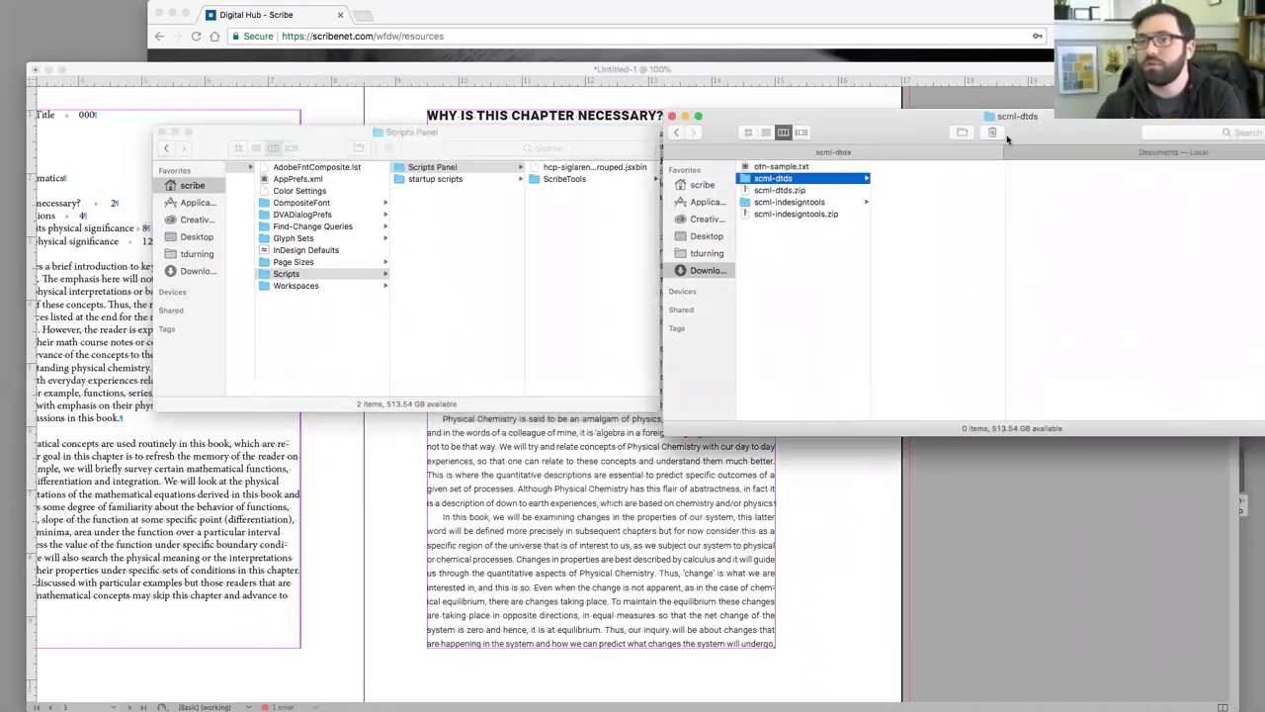
{"action": "left_click", "coordinate": [759, 281]}
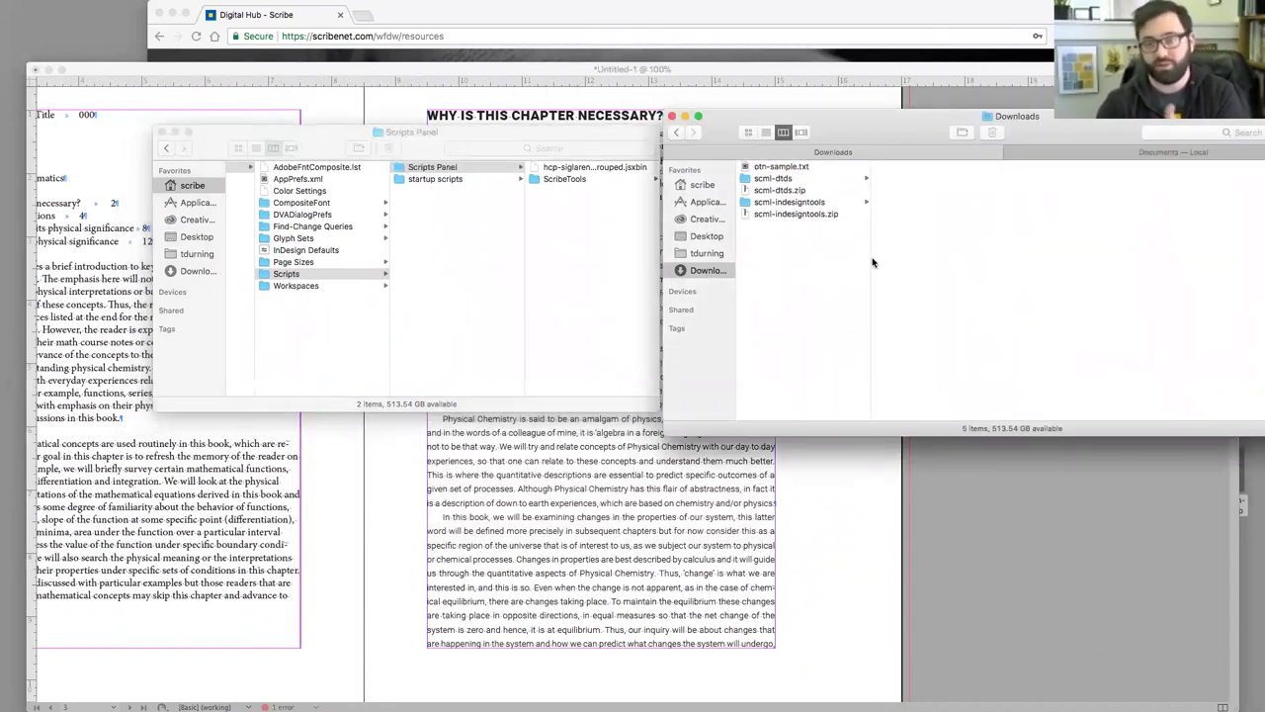
{"action": "left_click", "coordinate": [534, 144]}
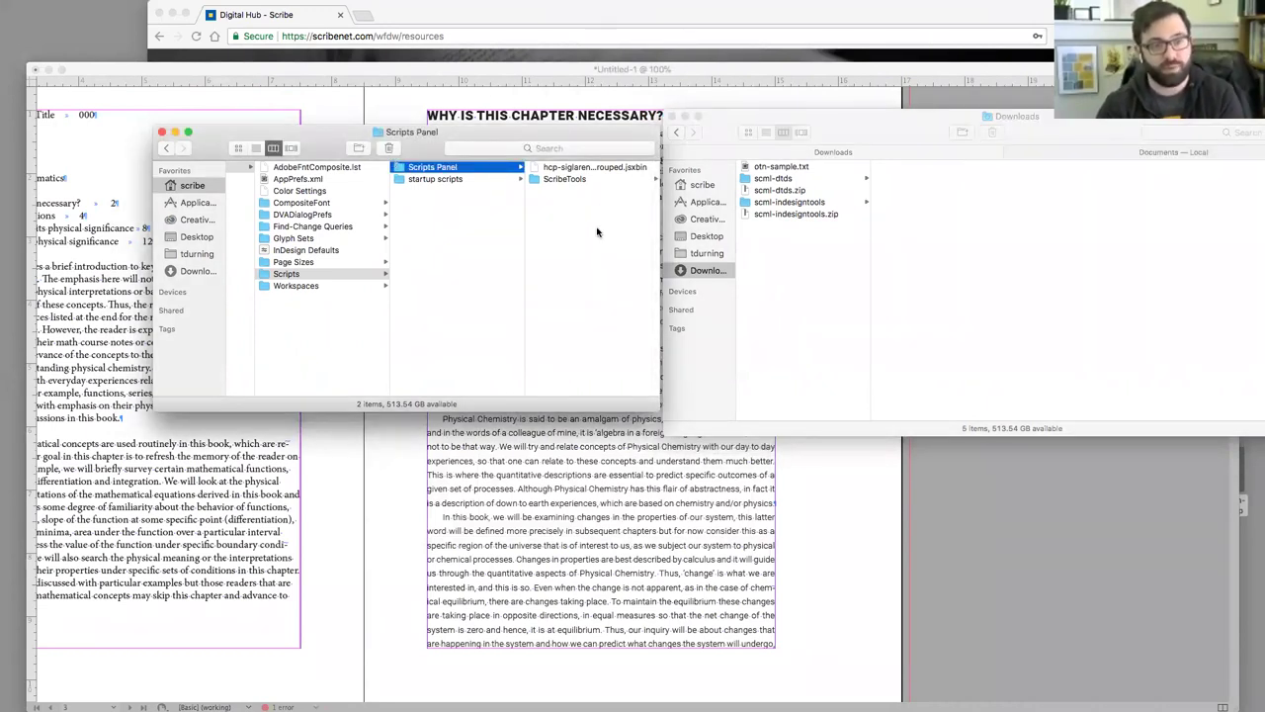
{"action": "left_click", "coordinate": [820, 227]}
{"action": "left_click", "coordinate": [836, 202]}
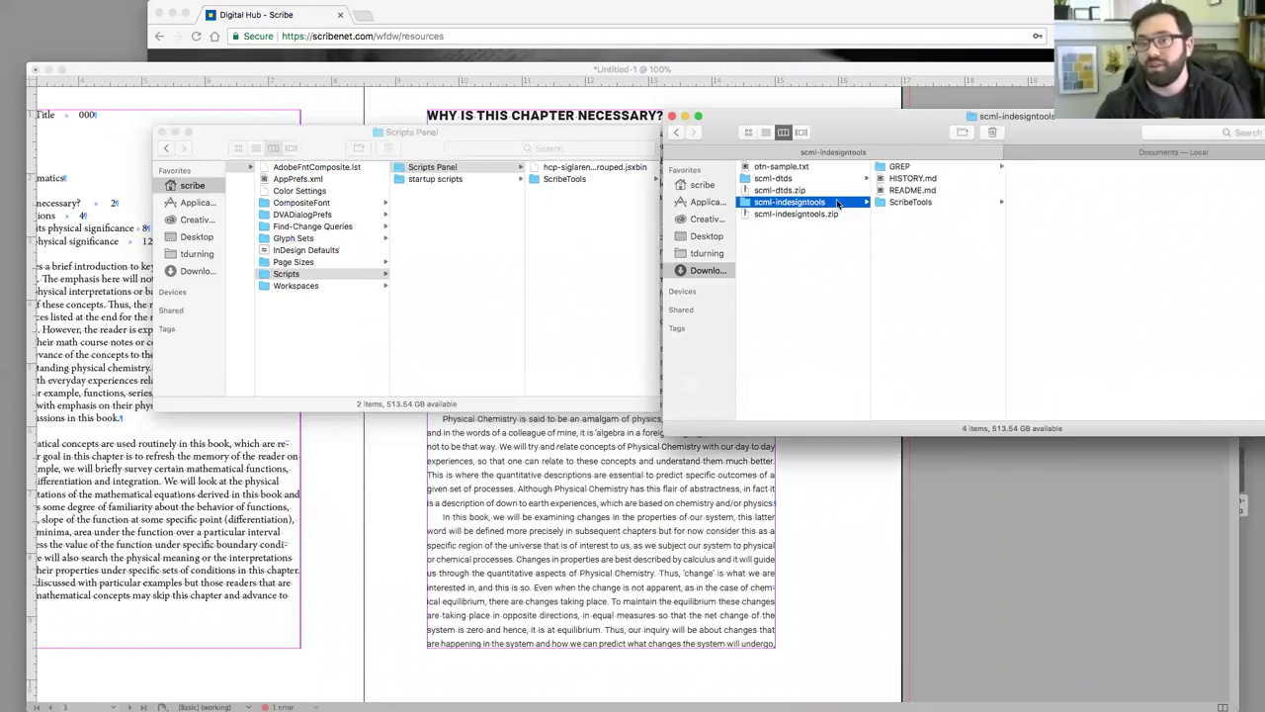
{"action": "left_click", "coordinate": [908, 203]}
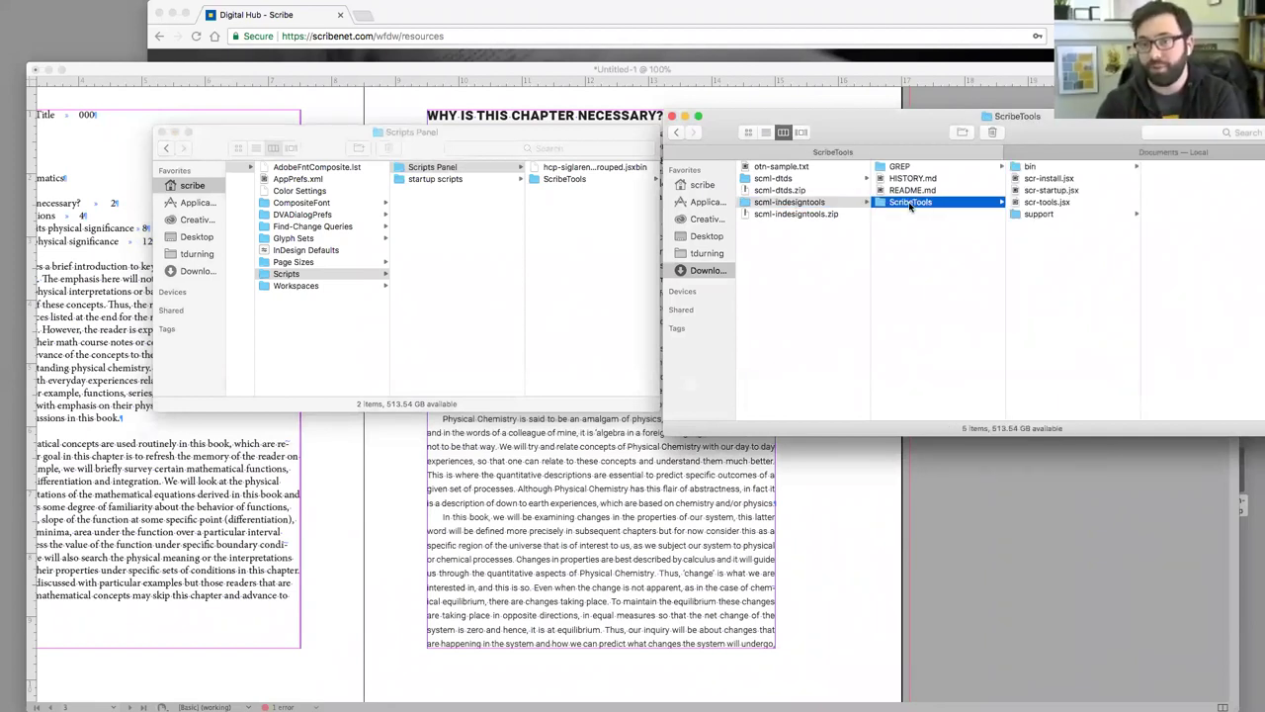
{"action": "left_click_drag", "start_coordinate": [910, 204], "coordinate": [591, 228]}
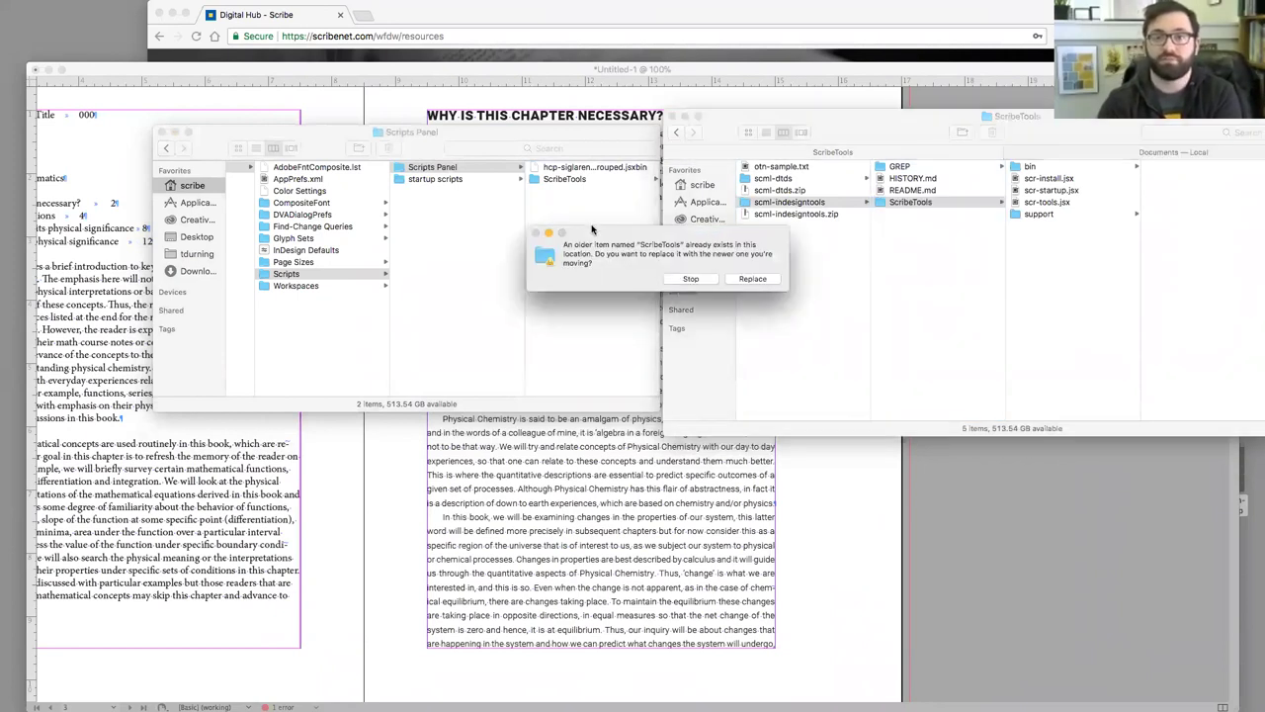
Step: Replace the old ScribeTools folder, run scr-install.jsx, and dismiss the installation success message
{"action": "left_click", "coordinate": [751, 280]}
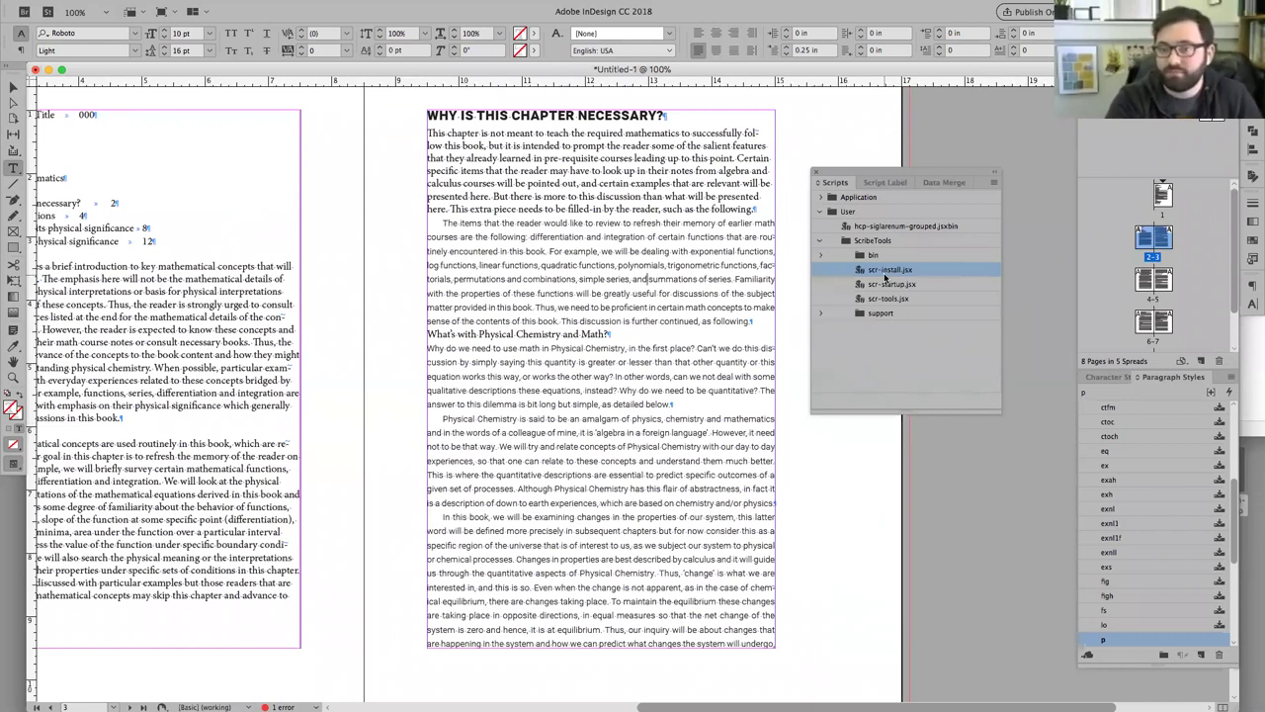
{"action": "double_click", "coordinate": [885, 274]}
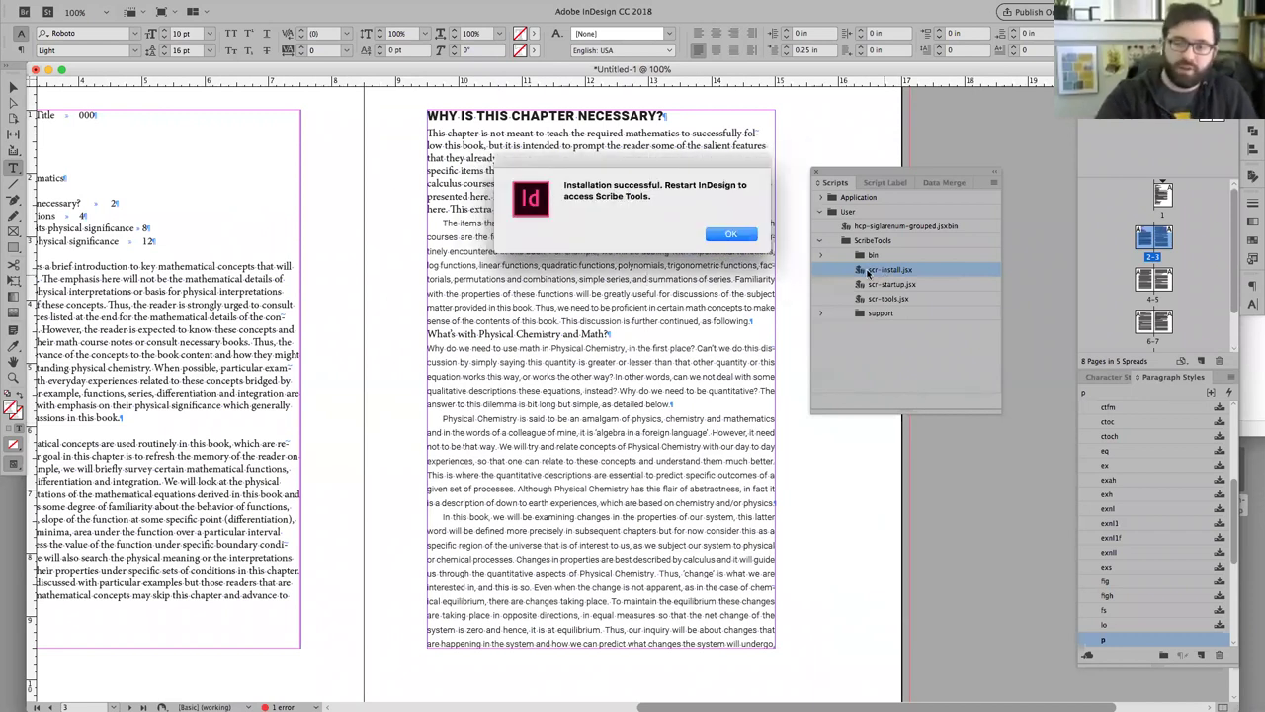
{"action": "left_click", "coordinate": [732, 234]}
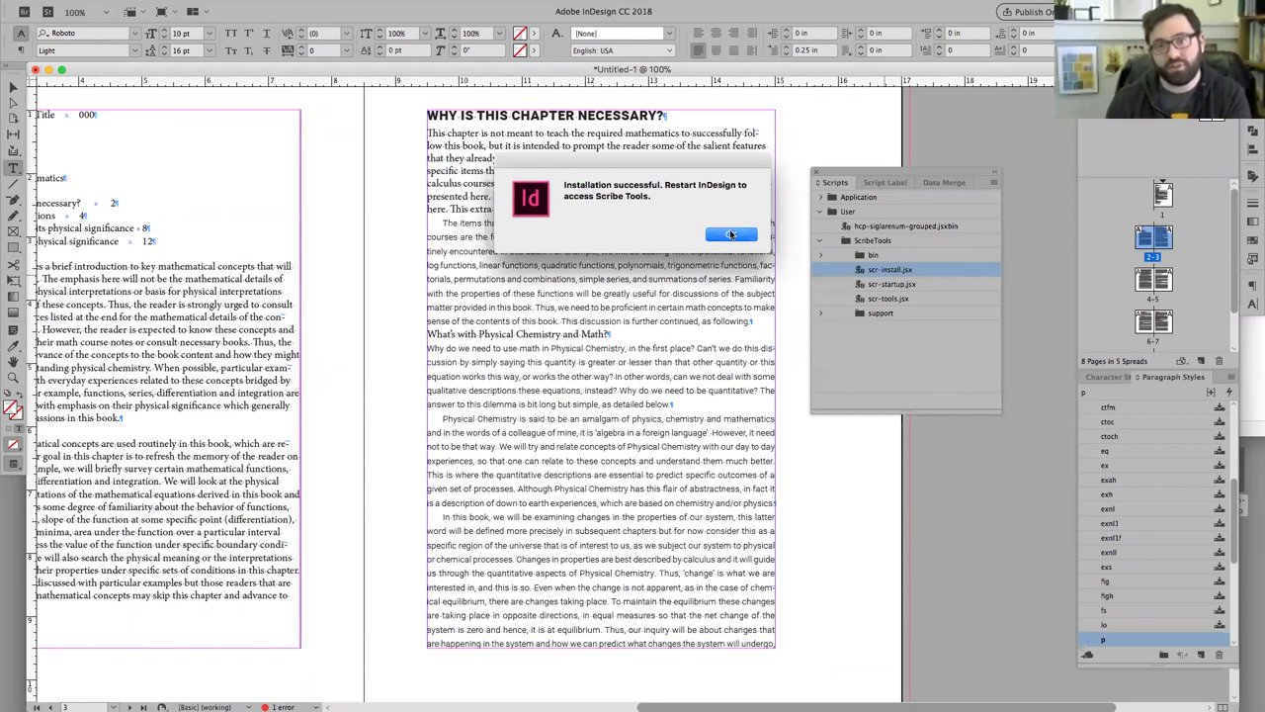
{"action": "left_click", "coordinate": [731, 234]}
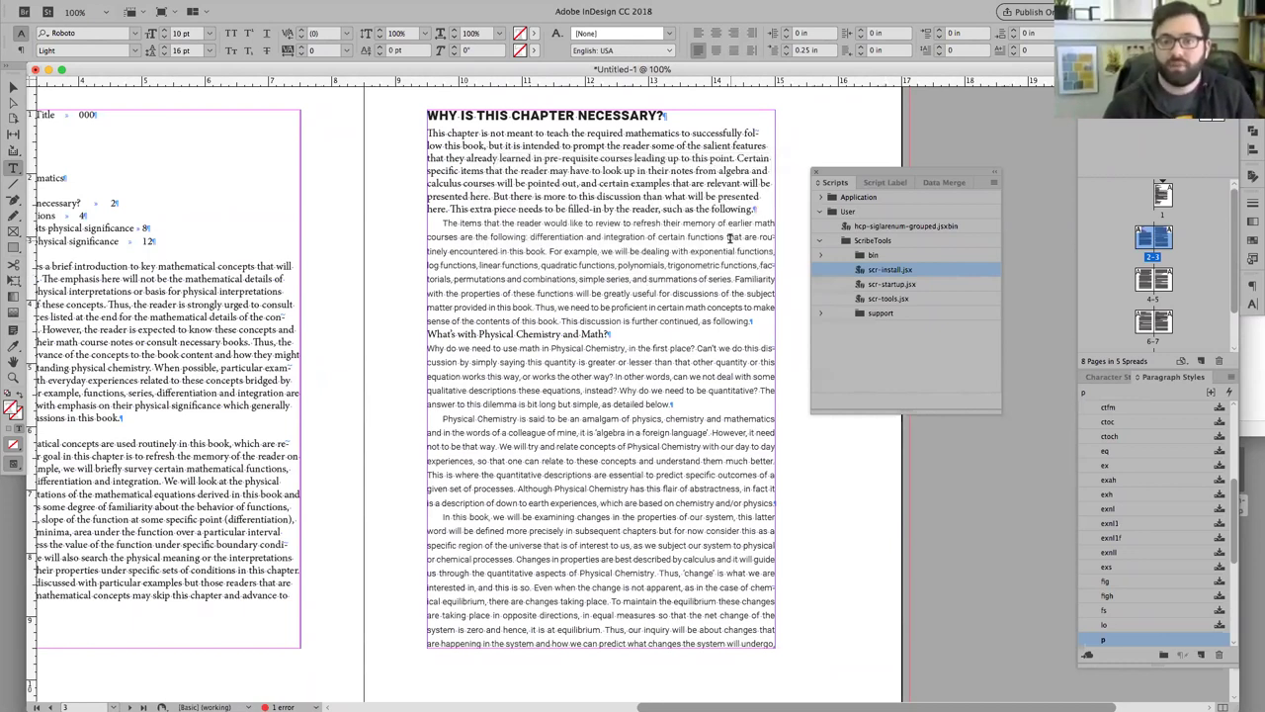
Step: Check the Scribe Tools menu, then quit InDesign with Cmd+Q
{"action": "left_click", "coordinate": [415, 8]}
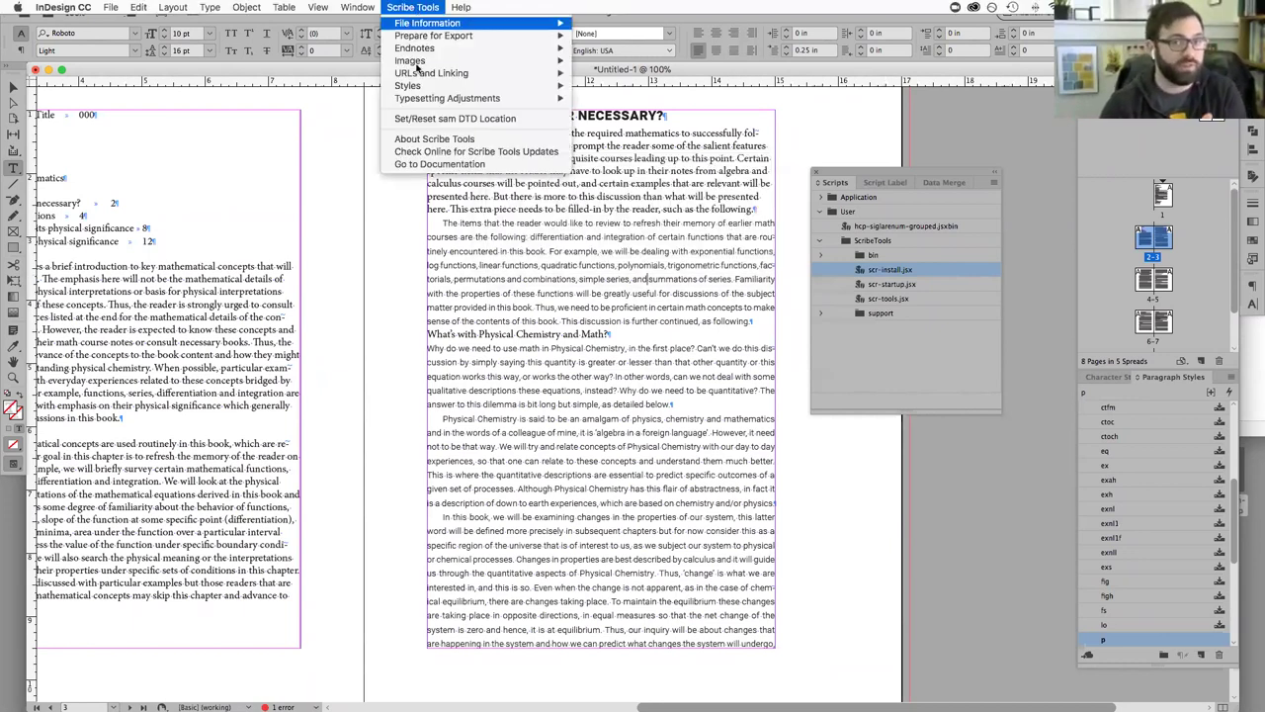
{"action": "left_click", "coordinate": [415, 8]}
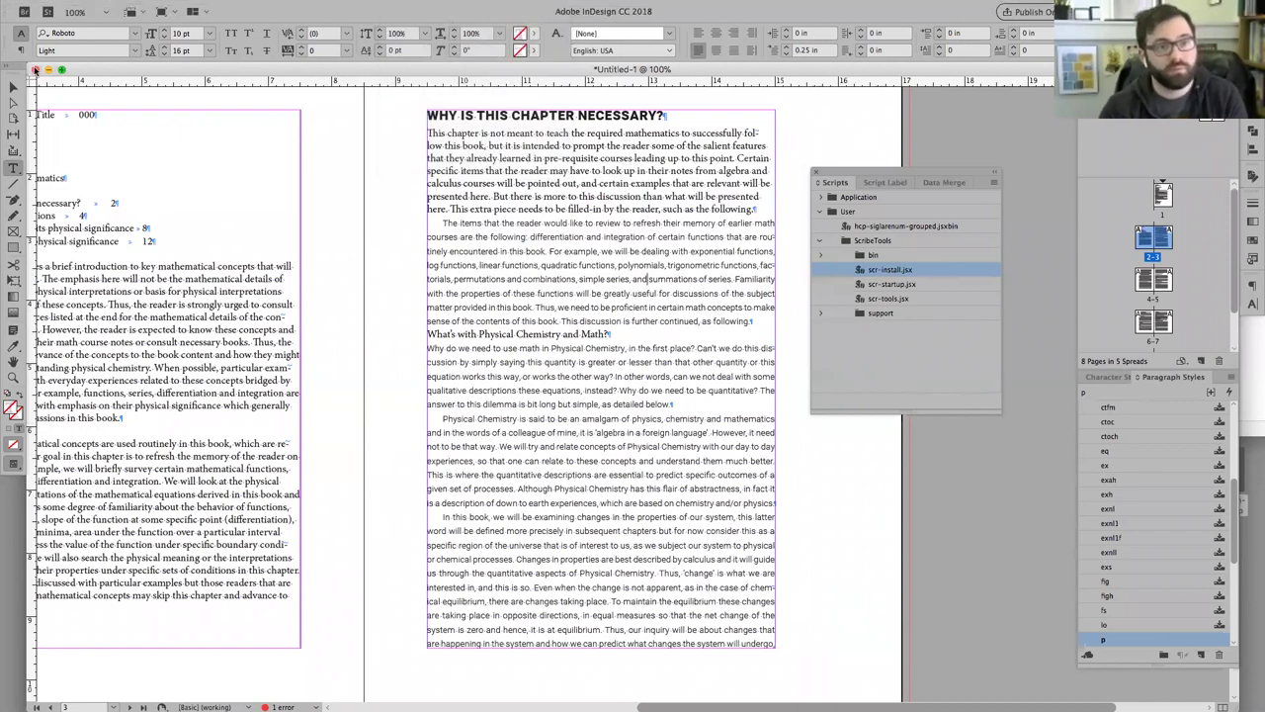
{"action": "key", "text": "super+q"}
Step: Discard changes to Untitled-1 and make sure InDesign has quit
{"action": "left_click", "coordinate": [641, 381]}
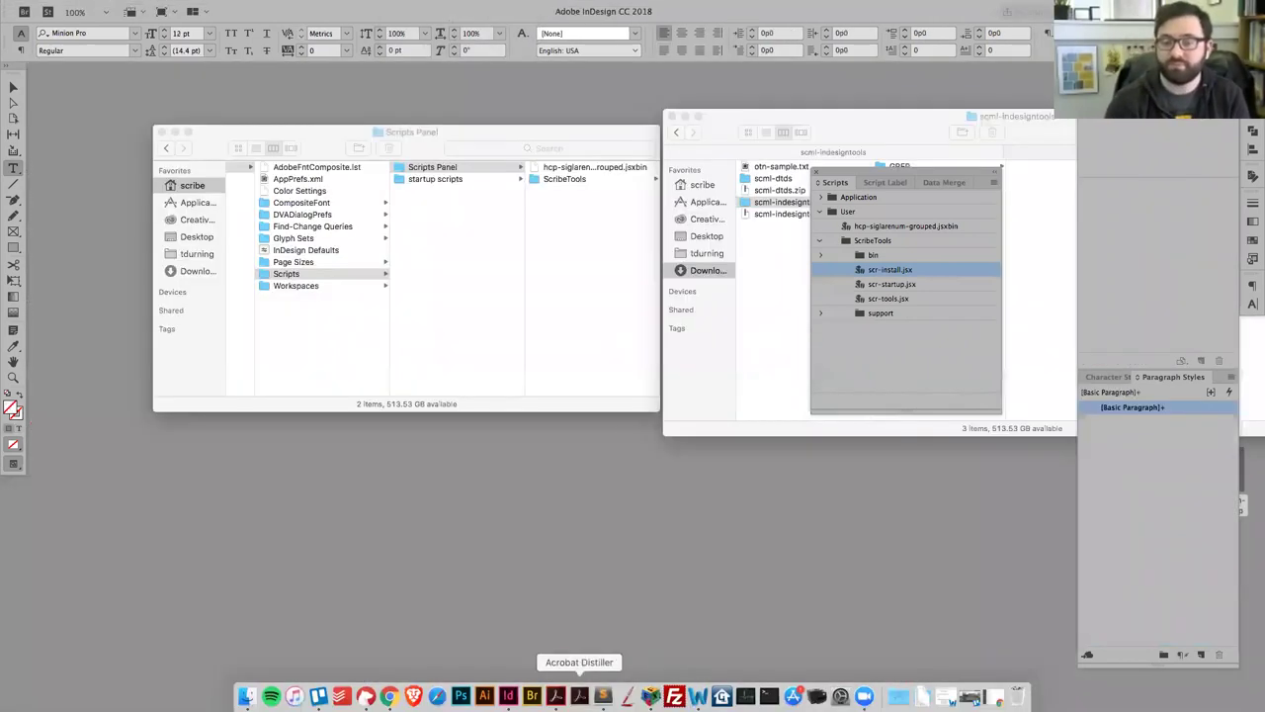
{"action": "right_click", "coordinate": [508, 696]}
{"action": "left_click", "coordinate": [517, 650]}
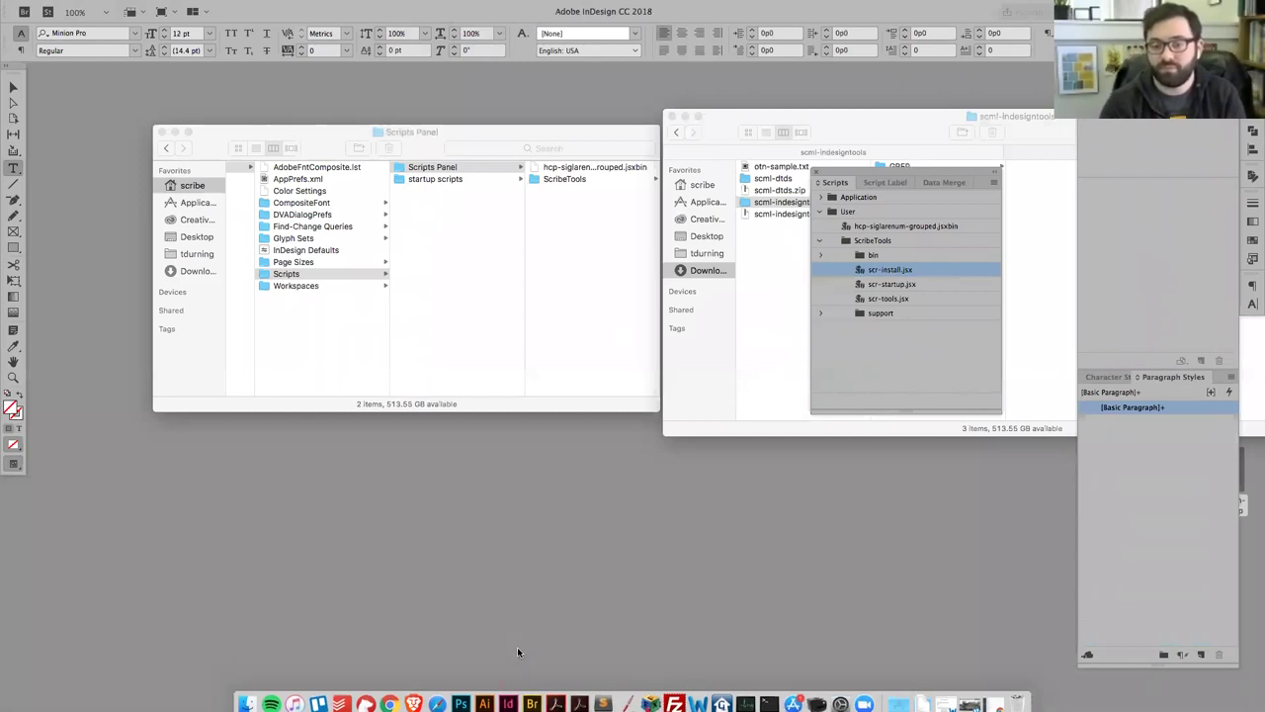
Step: Relaunch InDesign and browse the updated Scribe Tools submenus, including Typesetting Adjustments
{"action": "mouse_move", "coordinate": [484, 696]}
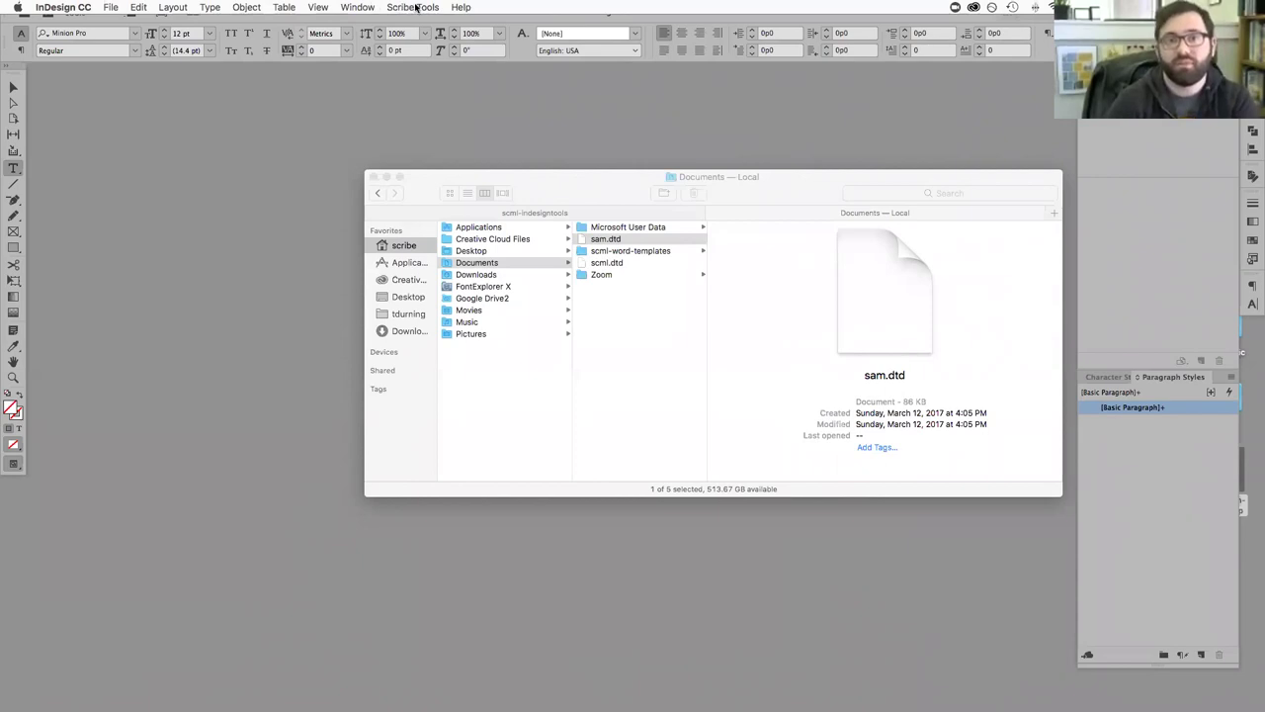
{"action": "left_click", "coordinate": [412, 7]}
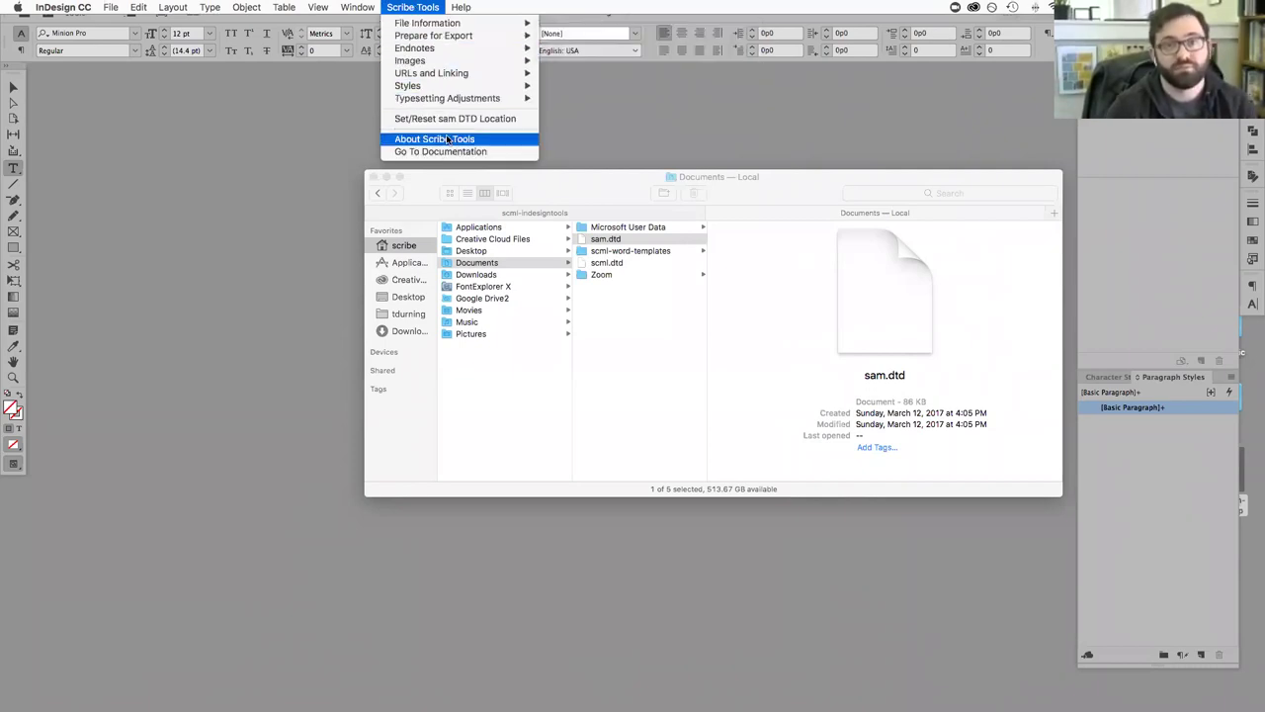
{"action": "mouse_move", "coordinate": [442, 29]}
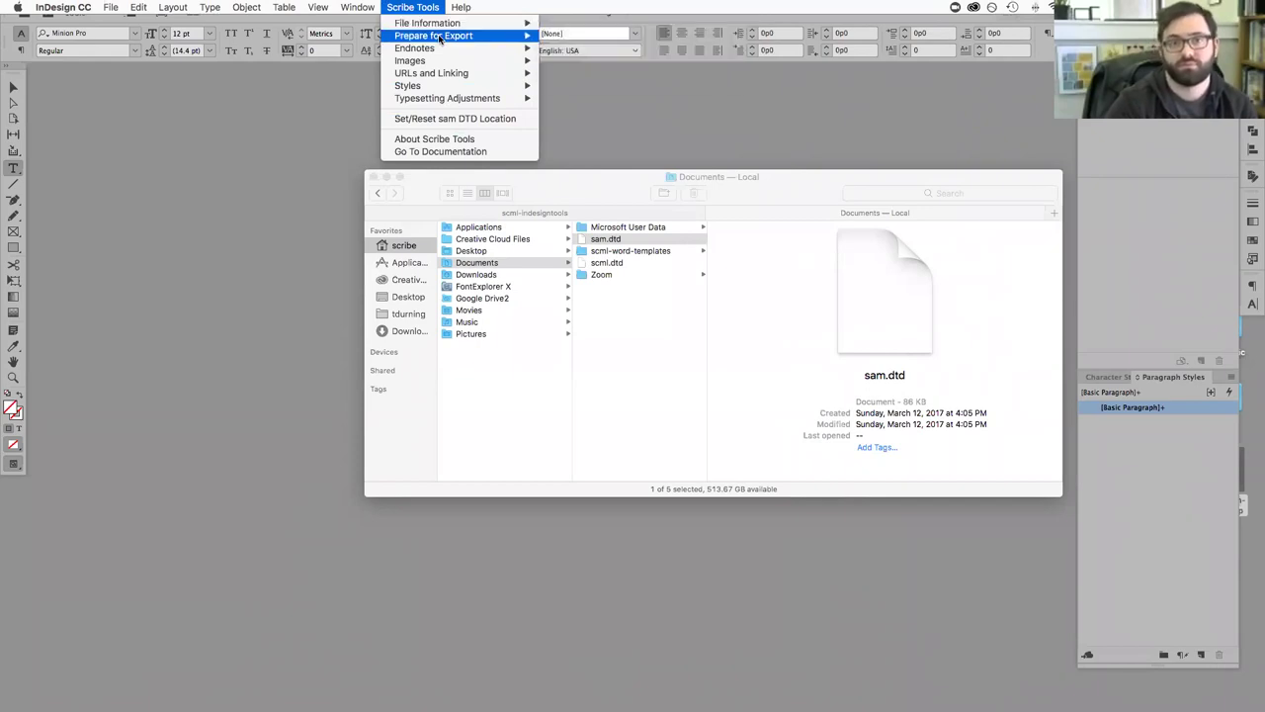
{"action": "mouse_move", "coordinate": [435, 61]}
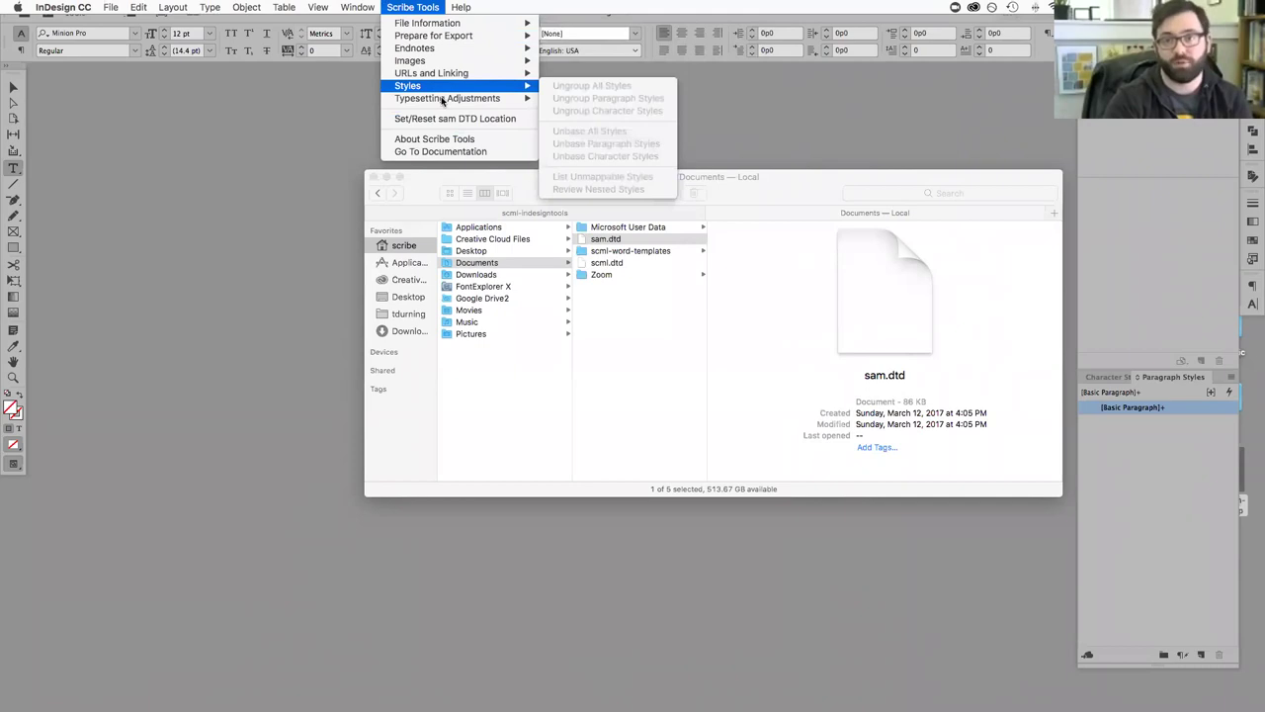
{"action": "mouse_move", "coordinate": [442, 101]}
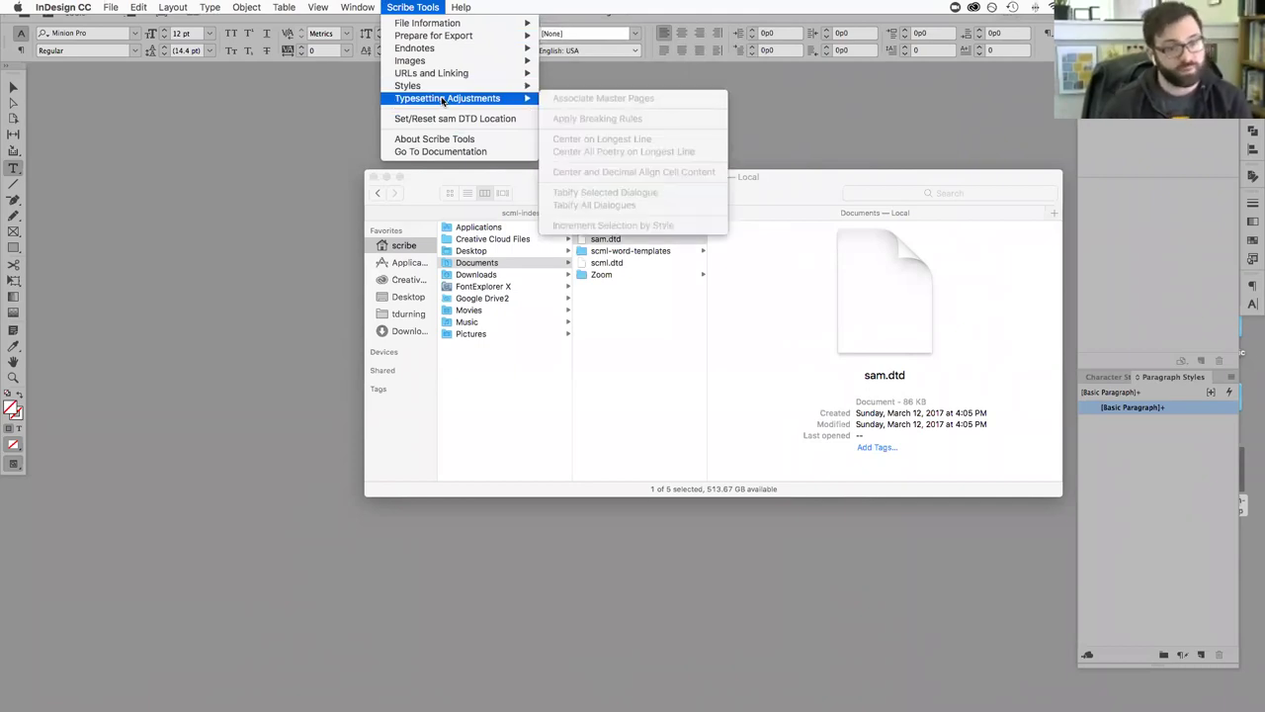